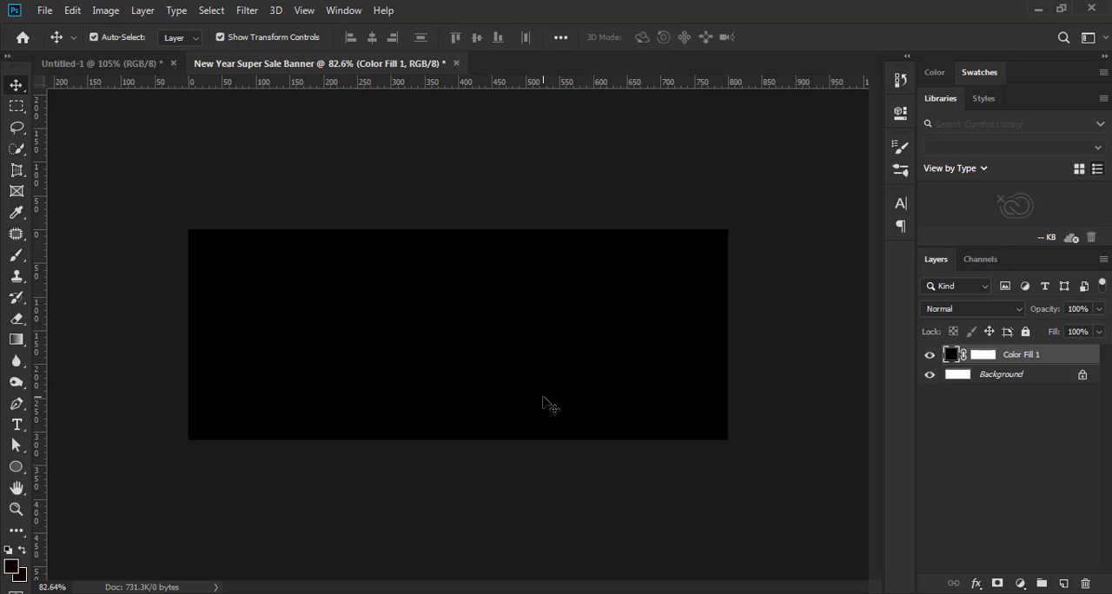
Paste the three-burst fireworks artwork into the banner and move it slightly up and left of the canvas centre
{"action": "key", "text": "ctrl+1"}
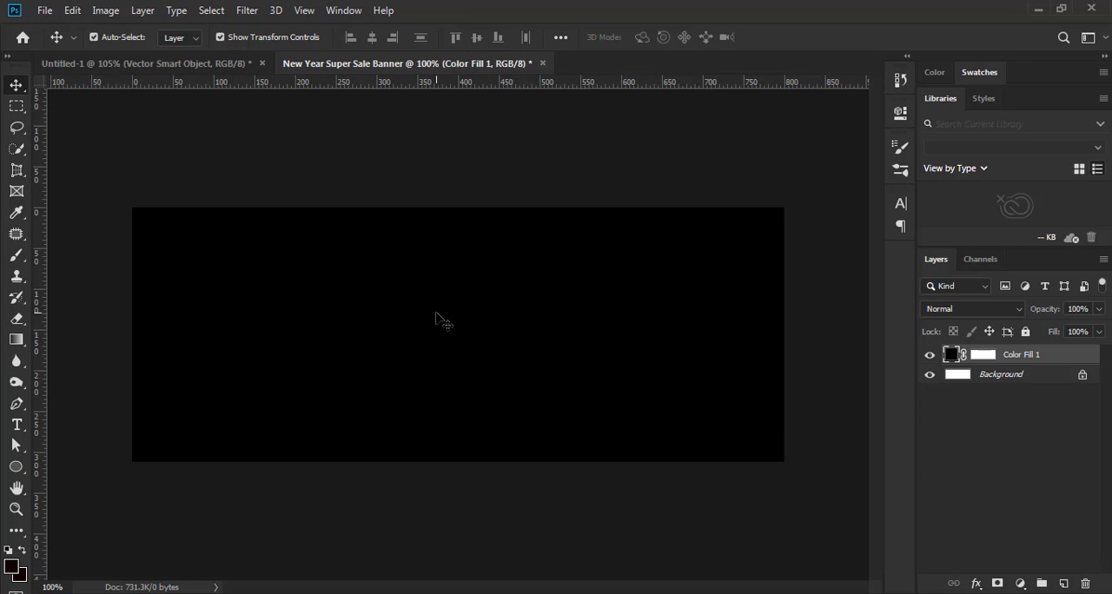
{"action": "key", "text": "ctrl+v"}
{"action": "left_click_drag", "start_coordinate": [487, 341], "coordinate": [466, 298]}
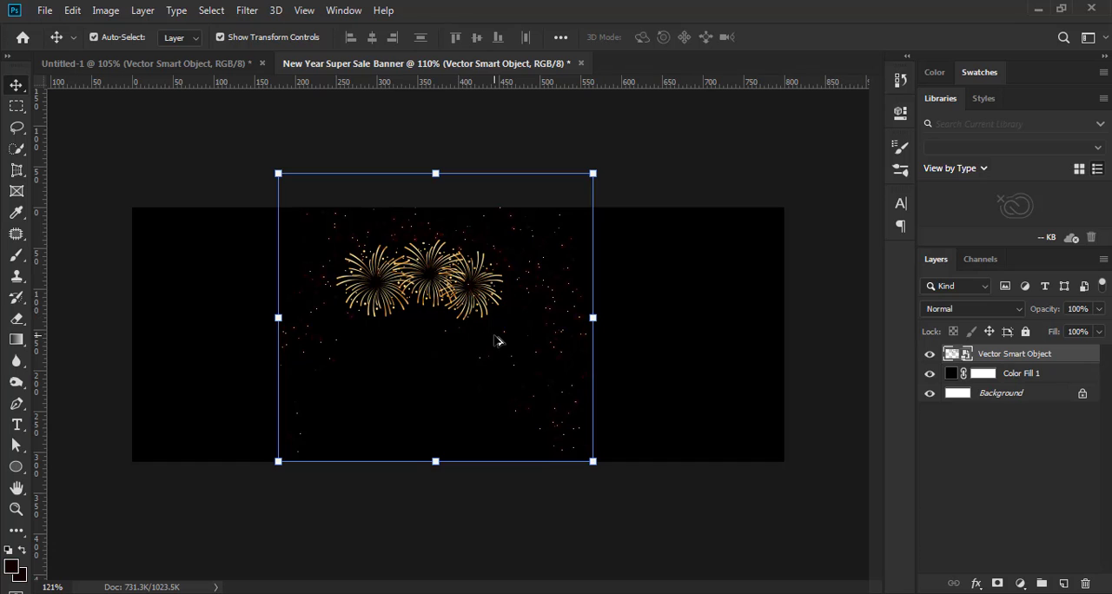
{"action": "scroll", "coordinate": [495, 336], "scroll_direction": "up", "scroll_amount": 2}
{"action": "scroll", "coordinate": [494, 336], "scroll_direction": "down", "scroll_amount": 1}
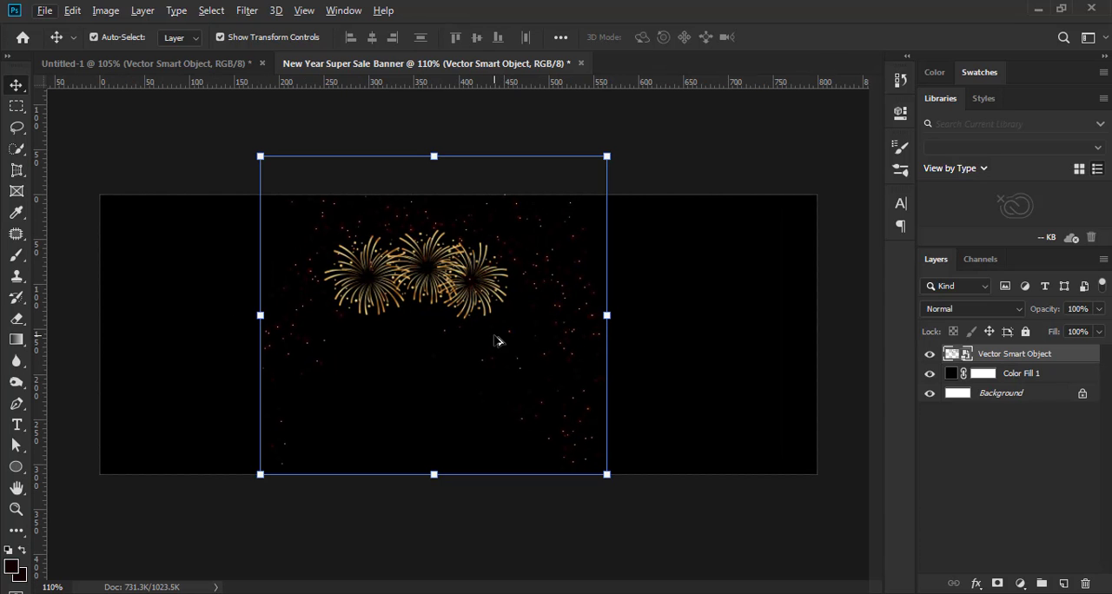
{"action": "left_click", "coordinate": [658, 162]}
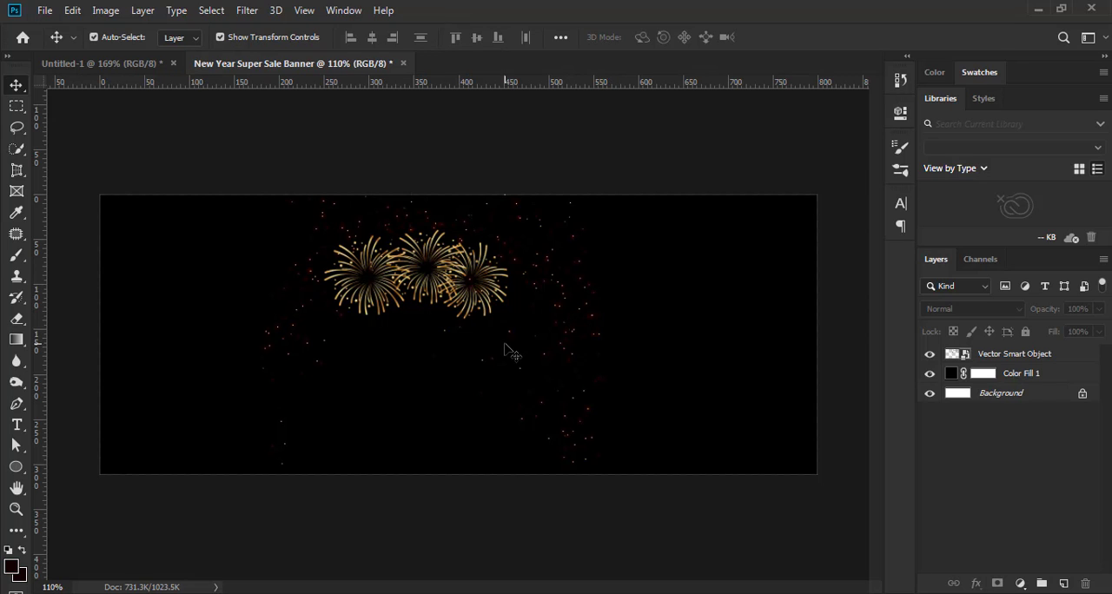
Paste the pair of gold fireworks and move them to the banner's upper-left corner, with the smaller burst crossing the top edge
{"action": "scroll", "coordinate": [504, 358], "scroll_direction": "up", "scroll_amount": 1}
{"action": "key", "text": "ctrl+v"}
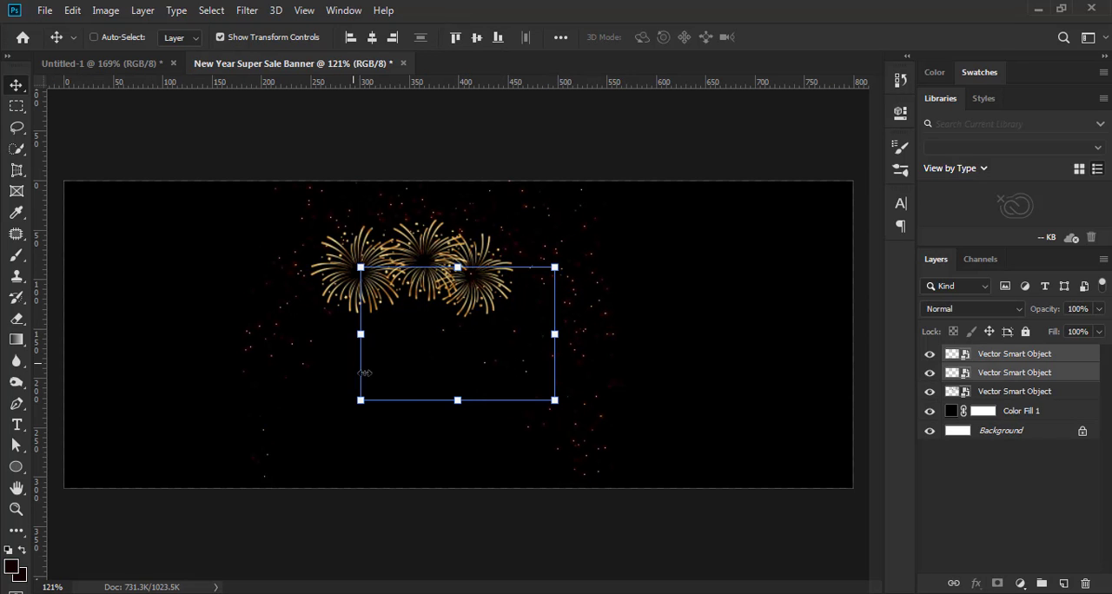
{"action": "left_click_drag", "start_coordinate": [427, 356], "coordinate": [148, 250]}
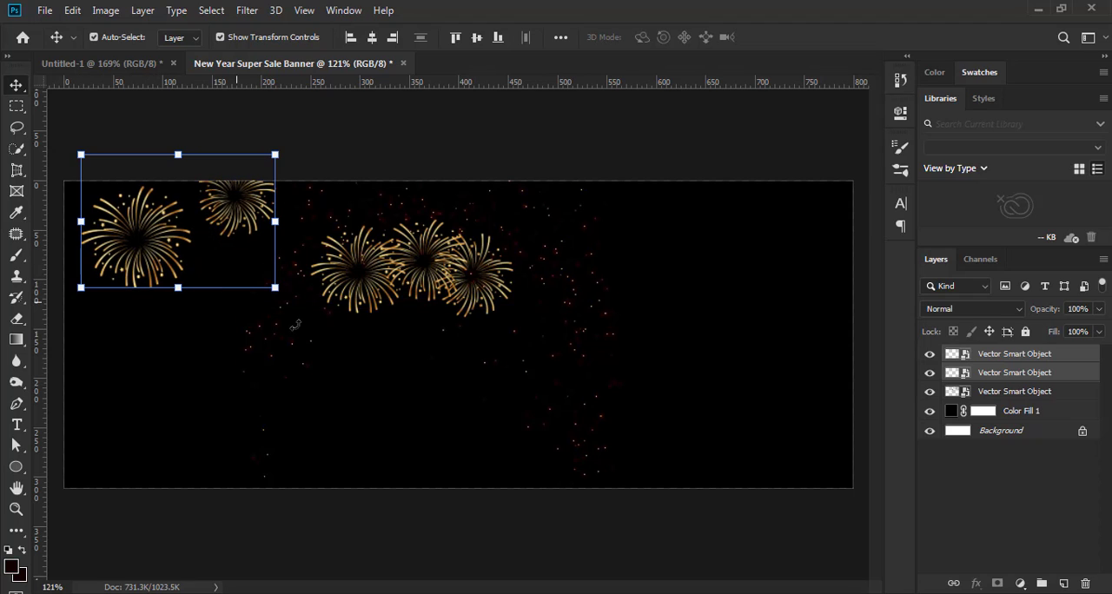
Shift the three-burst fireworks artwork slightly up and left, closer to the pair in the banner's upper-left corner
{"action": "left_click", "coordinate": [429, 291]}
{"action": "left_click", "coordinate": [1049, 393]}
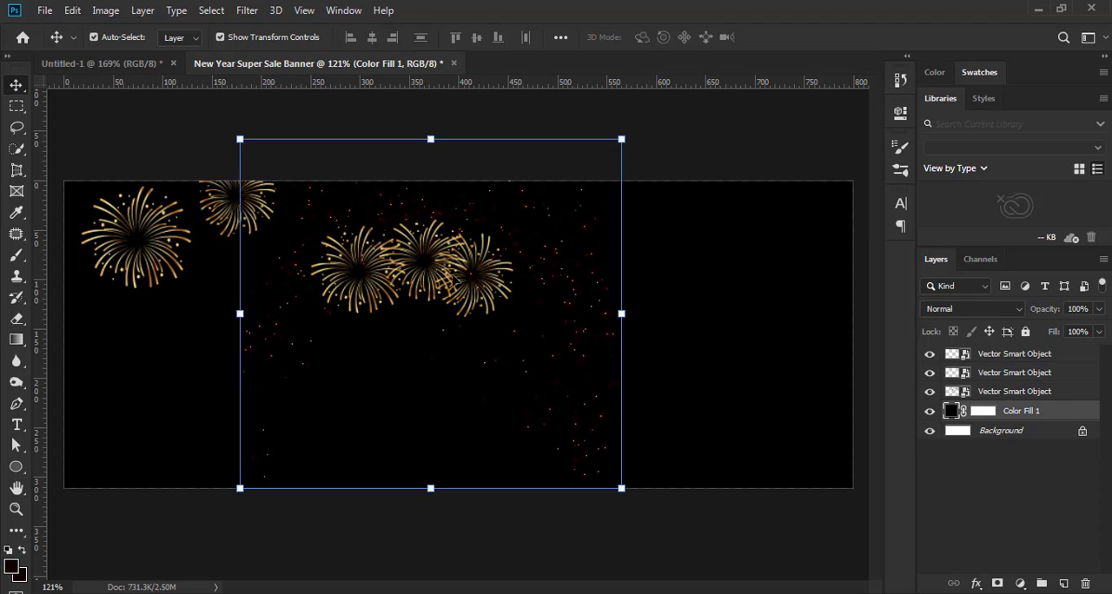
{"action": "left_click_drag", "start_coordinate": [426, 280], "coordinate": [404, 259]}
{"action": "left_click", "coordinate": [475, 530]}
{"action": "key", "text": "ctrl+minus"}
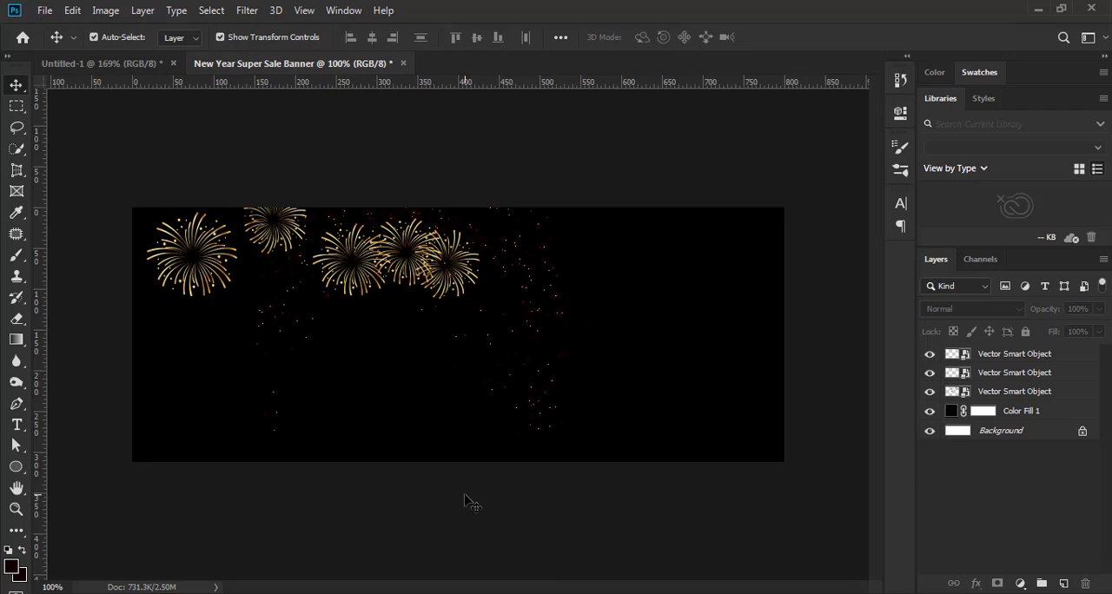
{"action": "scroll", "coordinate": [465, 495], "scroll_direction": "down", "scroll_amount": 2}
{"action": "scroll", "coordinate": [463, 478], "scroll_direction": "up", "scroll_amount": 4}
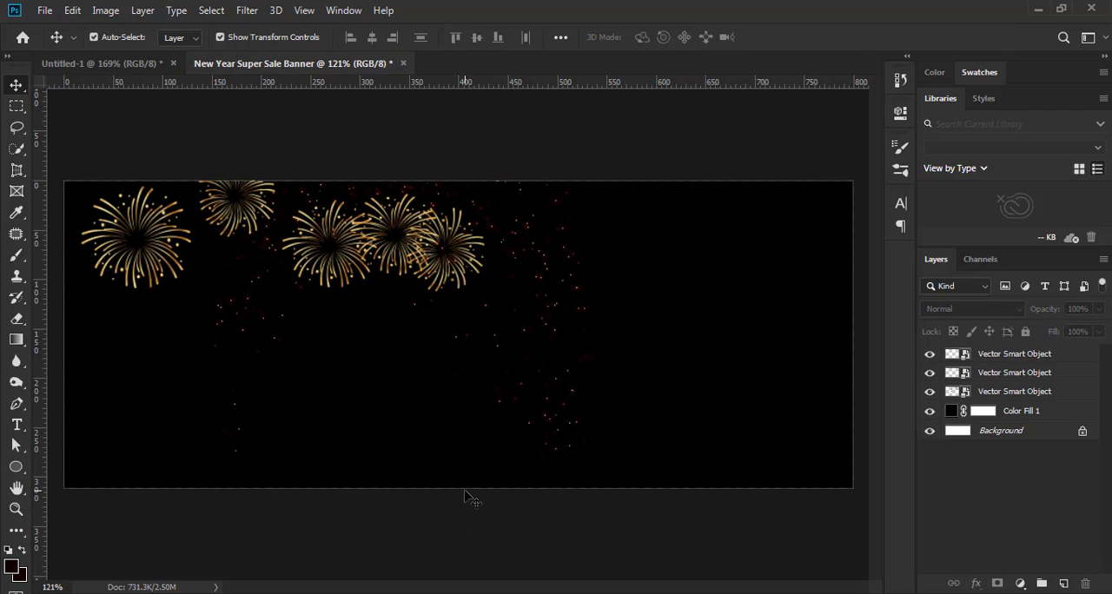
{"action": "scroll", "coordinate": [465, 497], "scroll_direction": "down", "scroll_amount": 2}
Add a new layer directly above Color Fill 1 and paint a large, soft dark-red glow at the banner's centre
{"action": "left_click", "coordinate": [1042, 421]}
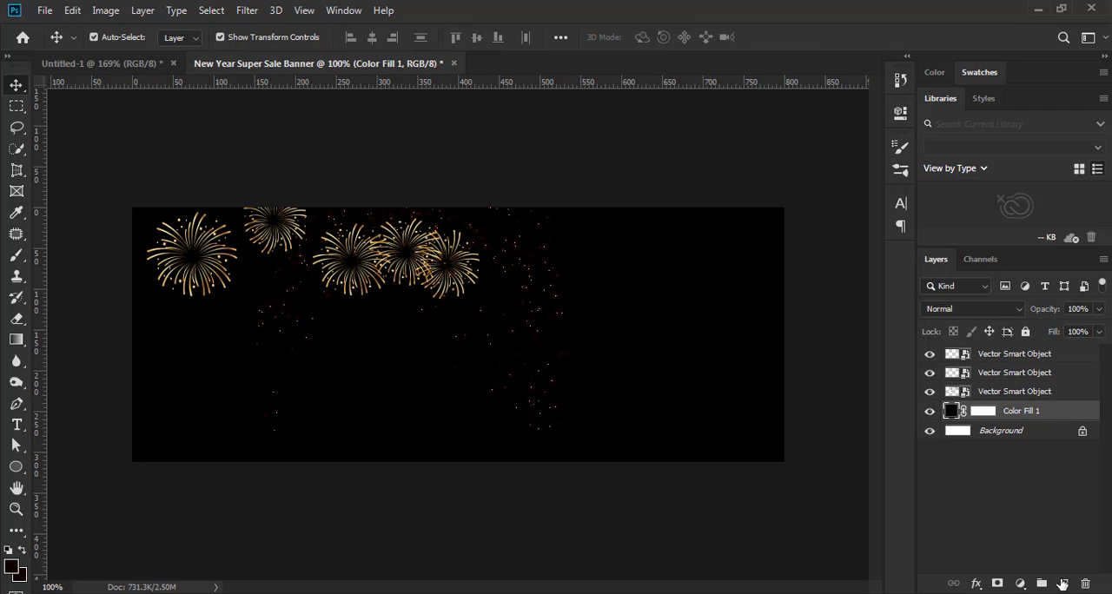
{"action": "left_click", "coordinate": [1064, 583]}
{"action": "left_click", "coordinate": [16, 258]}
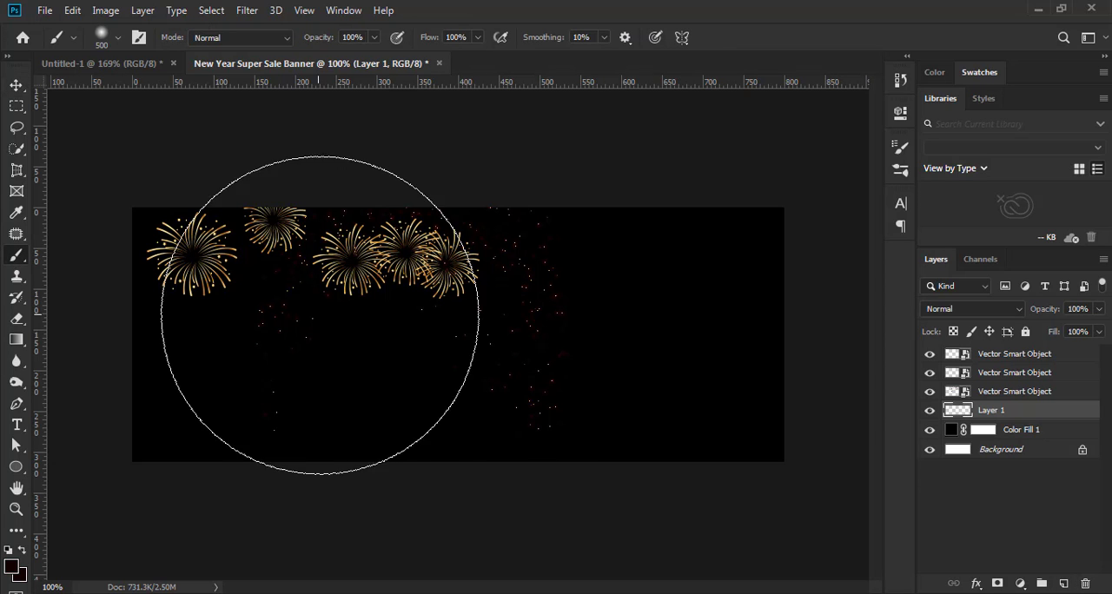
{"action": "scroll", "coordinate": [472, 326], "scroll_direction": "up", "scroll_amount": 3}
{"action": "scroll", "coordinate": [492, 372], "scroll_direction": "up", "scroll_amount": 4}
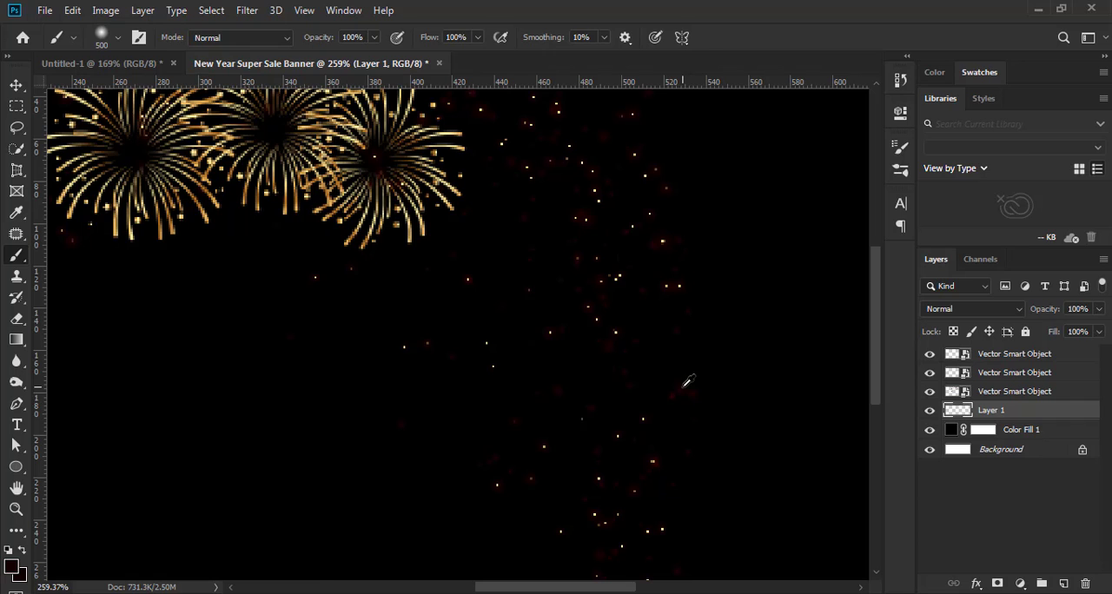
{"action": "scroll", "coordinate": [382, 304], "scroll_direction": "down", "scroll_amount": 4}
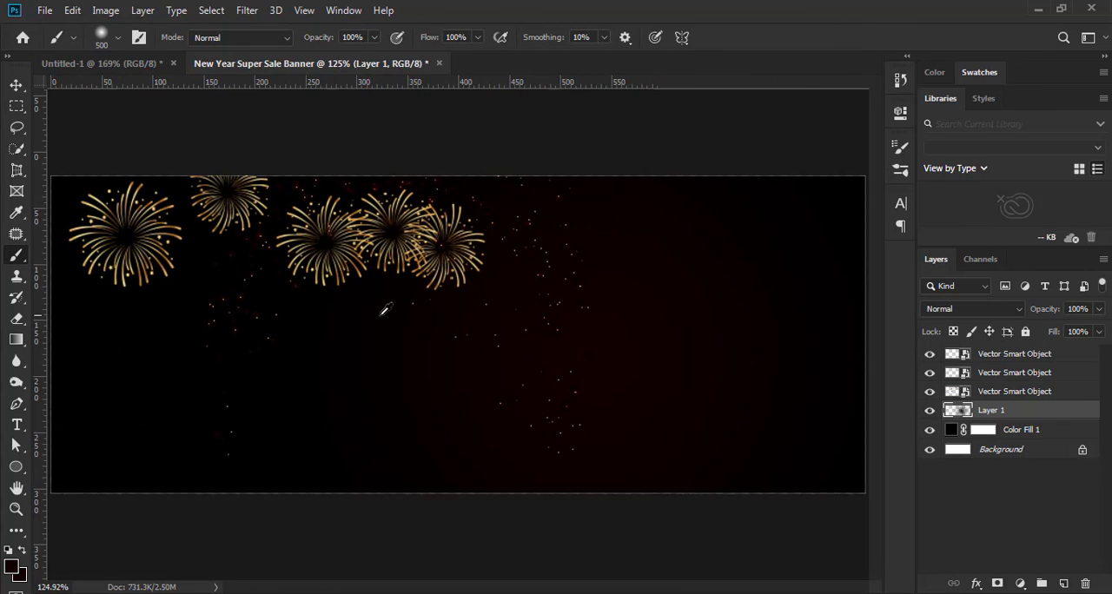
{"action": "scroll", "coordinate": [385, 309], "scroll_direction": "down", "scroll_amount": 2}
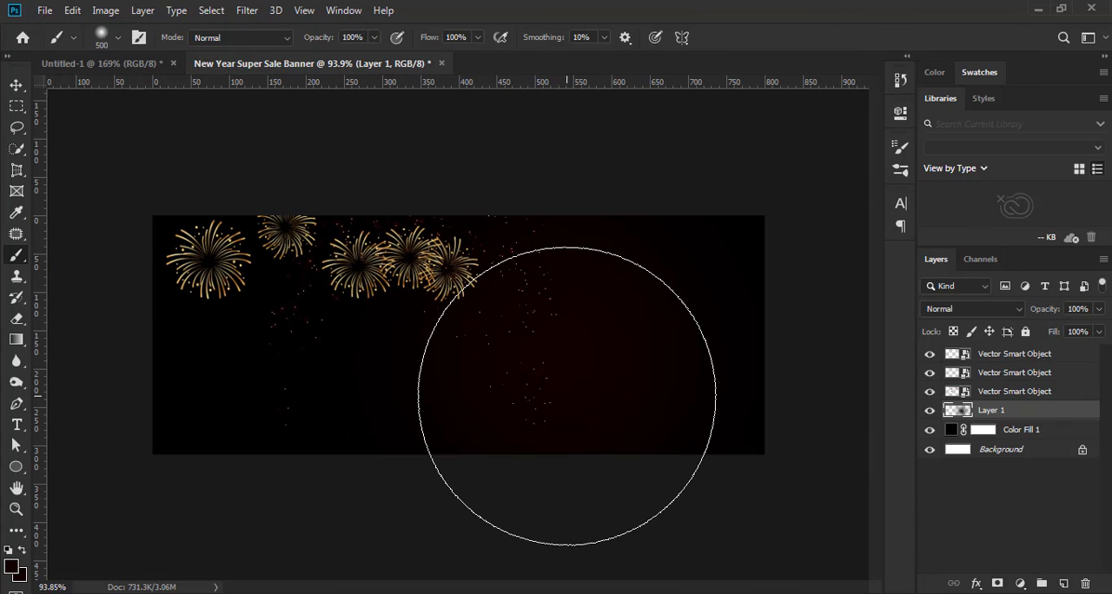
{"action": "key", "text": "ctrl+z"}
{"action": "left_click", "coordinate": [447, 335]}
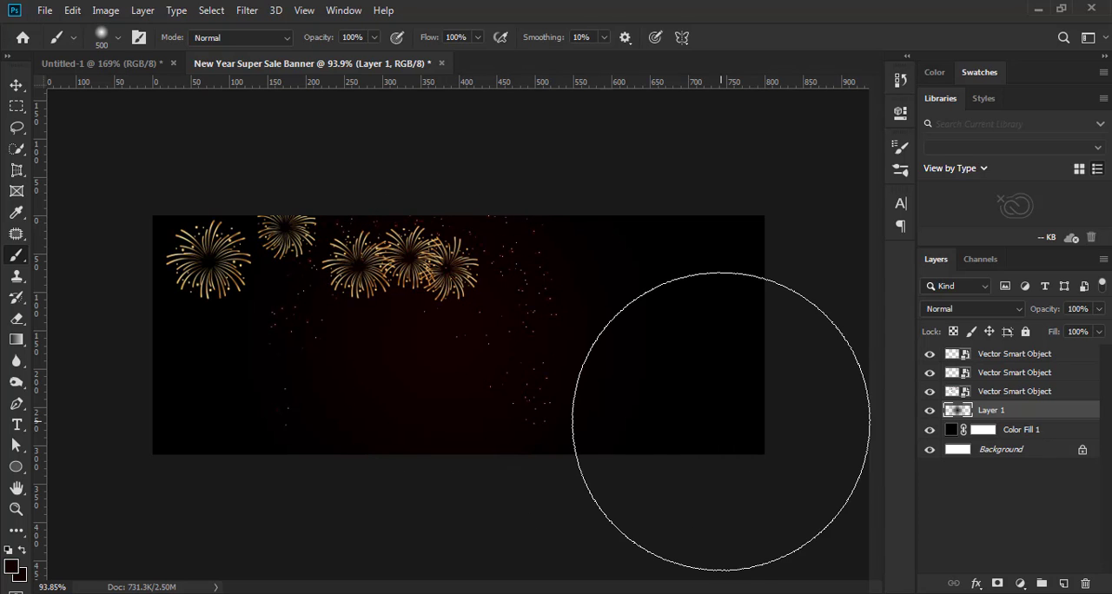
Stretch the glow on Layer 1 horizontally past both sides of the banner to about 204% width, keeping its height at 100%
{"action": "left_click", "coordinate": [15, 85]}
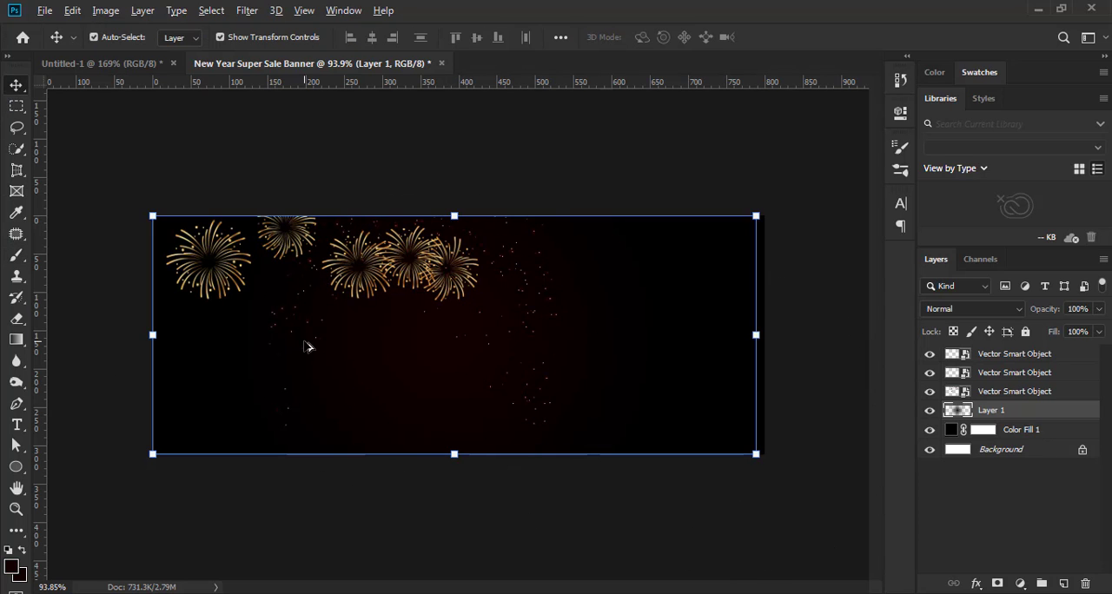
{"action": "scroll", "coordinate": [306, 343], "scroll_direction": "down", "scroll_amount": 3}
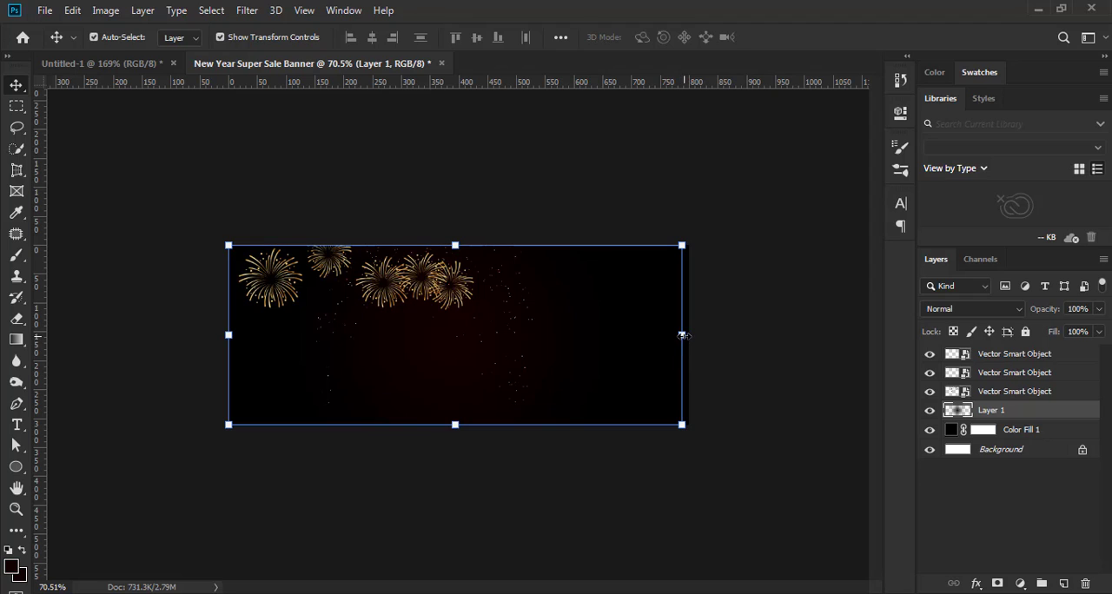
{"action": "left_click_drag", "start_coordinate": [683, 335], "coordinate": [810, 335]}
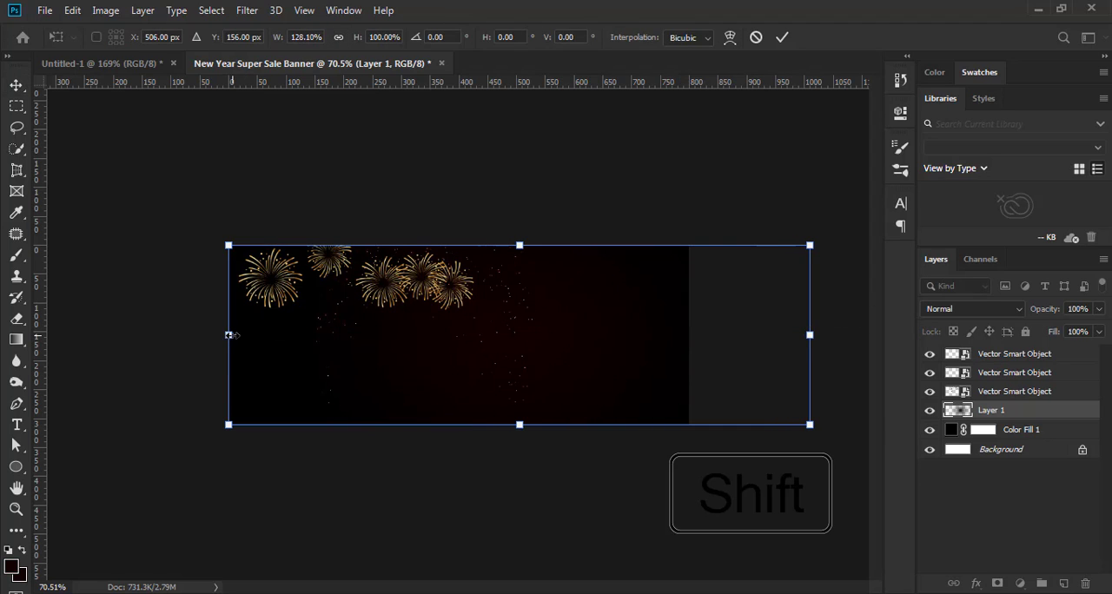
{"action": "left_click_drag", "start_coordinate": [229, 336], "coordinate": [88, 335]}
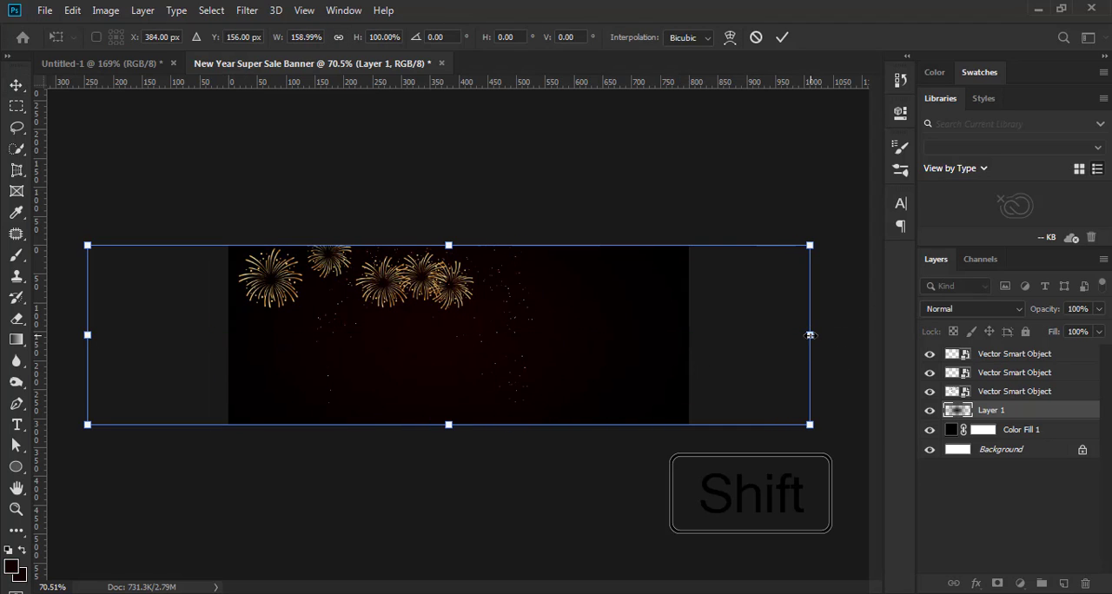
{"action": "left_click_drag", "start_coordinate": [810, 336], "coordinate": [855, 335]}
{"action": "scroll", "coordinate": [621, 370], "scroll_direction": "down", "scroll_amount": 2}
{"action": "scroll", "coordinate": [621, 370], "scroll_direction": "down", "scroll_amount": 1}
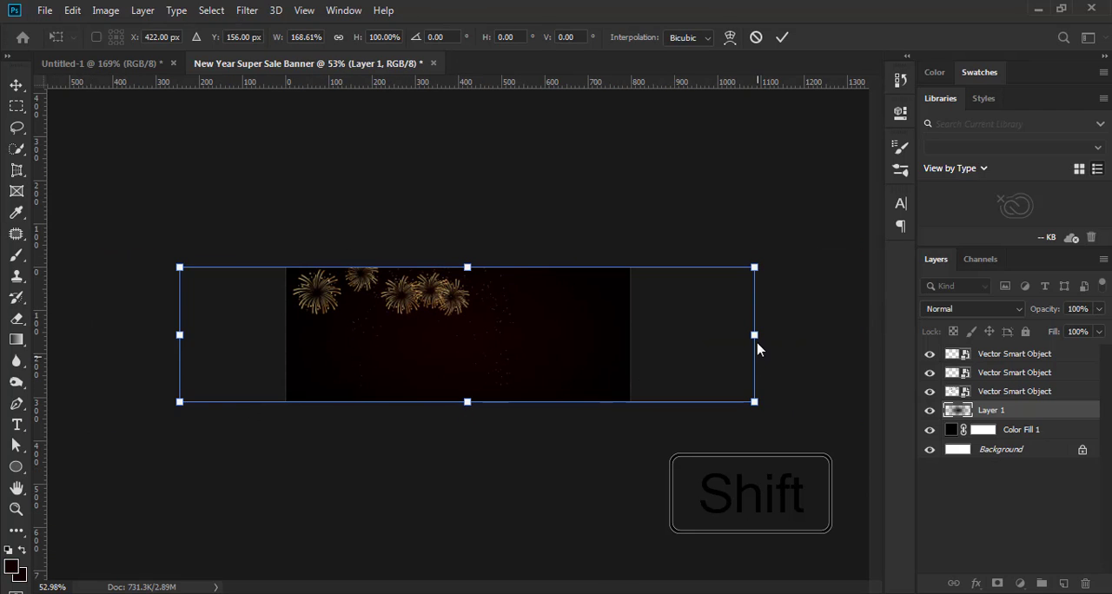
{"action": "left_click_drag", "start_coordinate": [754, 335], "coordinate": [824, 335]}
{"action": "left_click_drag", "start_coordinate": [179, 335], "coordinate": [130, 342]}
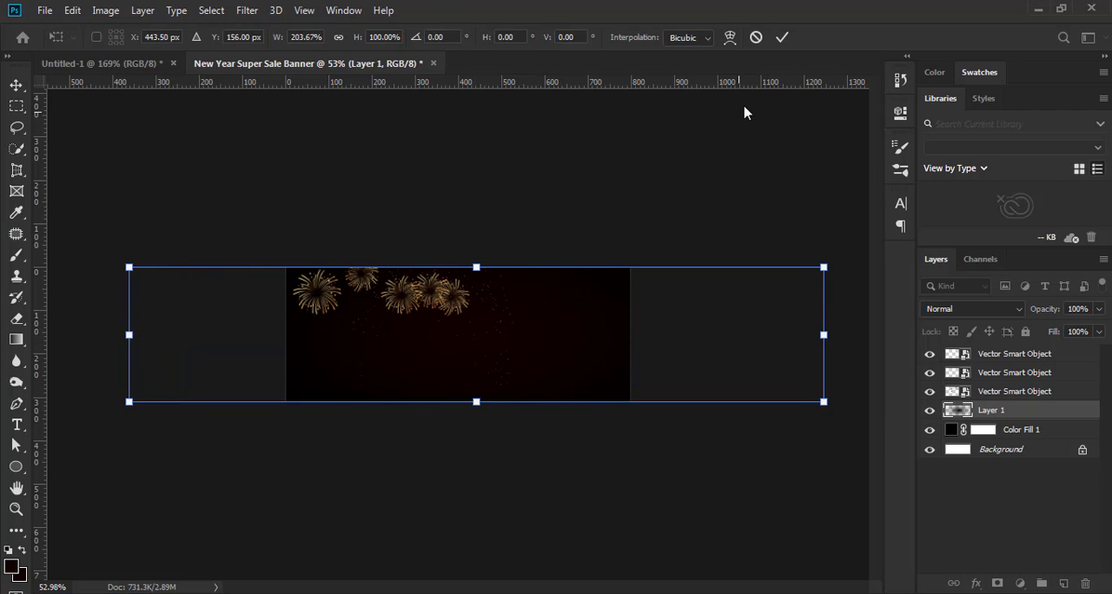
Reduce the opacity of Layer 1 to 38% and deselect the layer
{"action": "scroll", "coordinate": [587, 360], "scroll_direction": "up", "scroll_amount": 7}
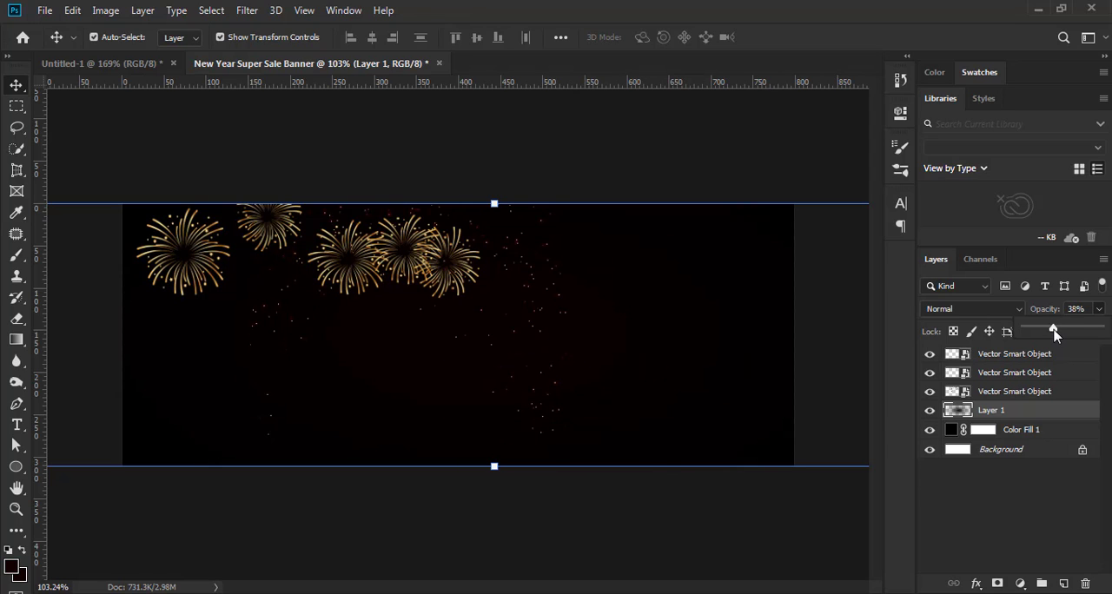
{"action": "left_click", "coordinate": [599, 513]}
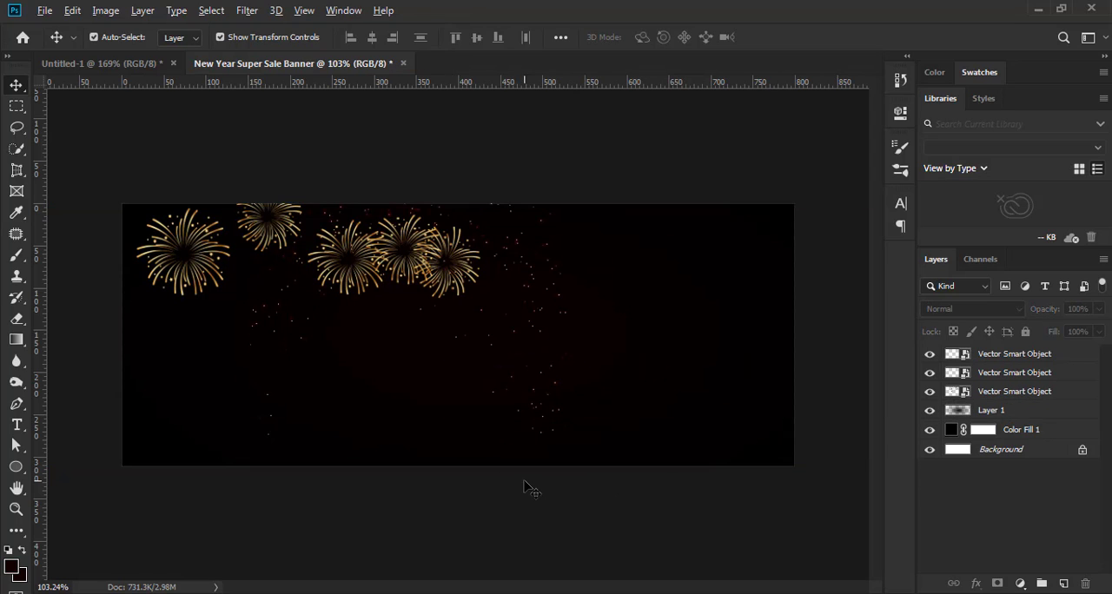
Examine the faint red glow and the fireworks composition at several magnifications
{"action": "scroll", "coordinate": [527, 487], "scroll_direction": "down", "scroll_amount": 6}
{"action": "scroll", "coordinate": [537, 430], "scroll_direction": "up", "scroll_amount": 7}
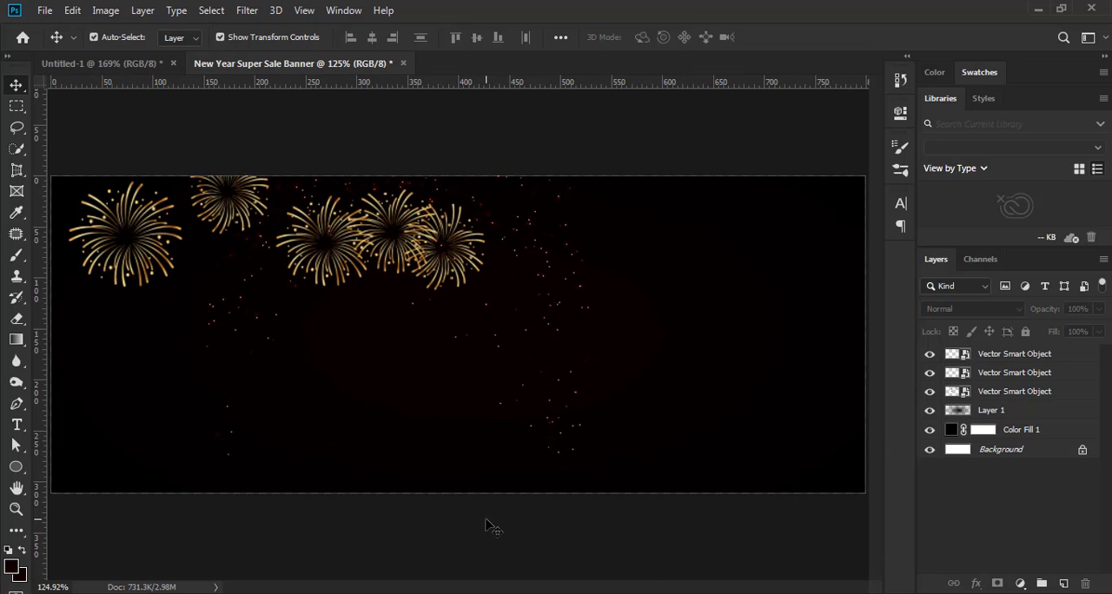
{"action": "scroll", "coordinate": [487, 524], "scroll_direction": "down", "scroll_amount": 4}
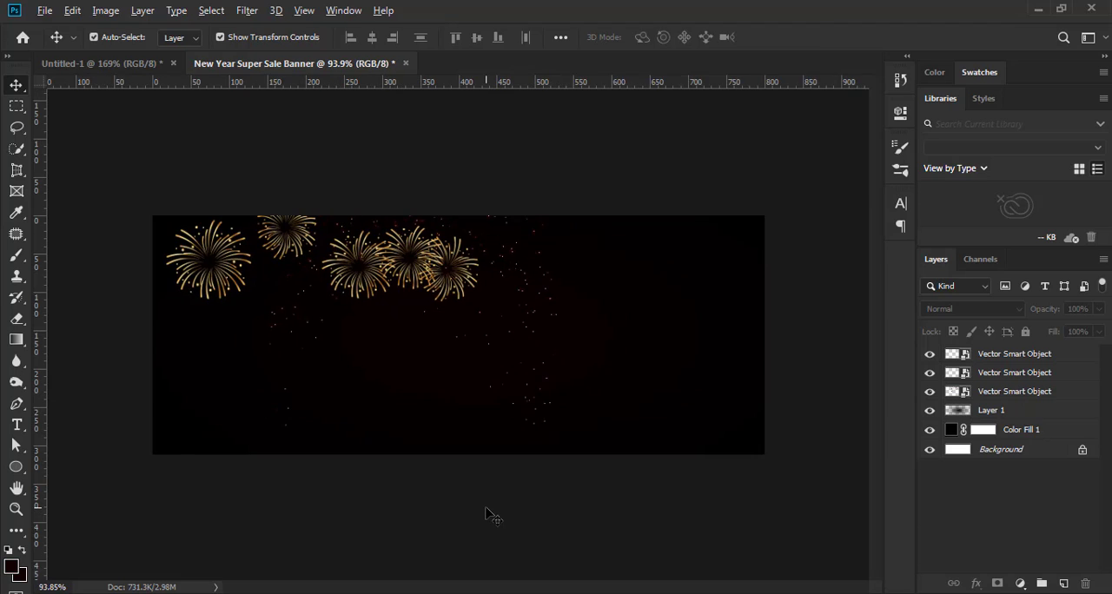
{"action": "scroll", "coordinate": [487, 514], "scroll_direction": "down", "scroll_amount": 1}
{"action": "scroll", "coordinate": [487, 515], "scroll_direction": "up", "scroll_amount": 3}
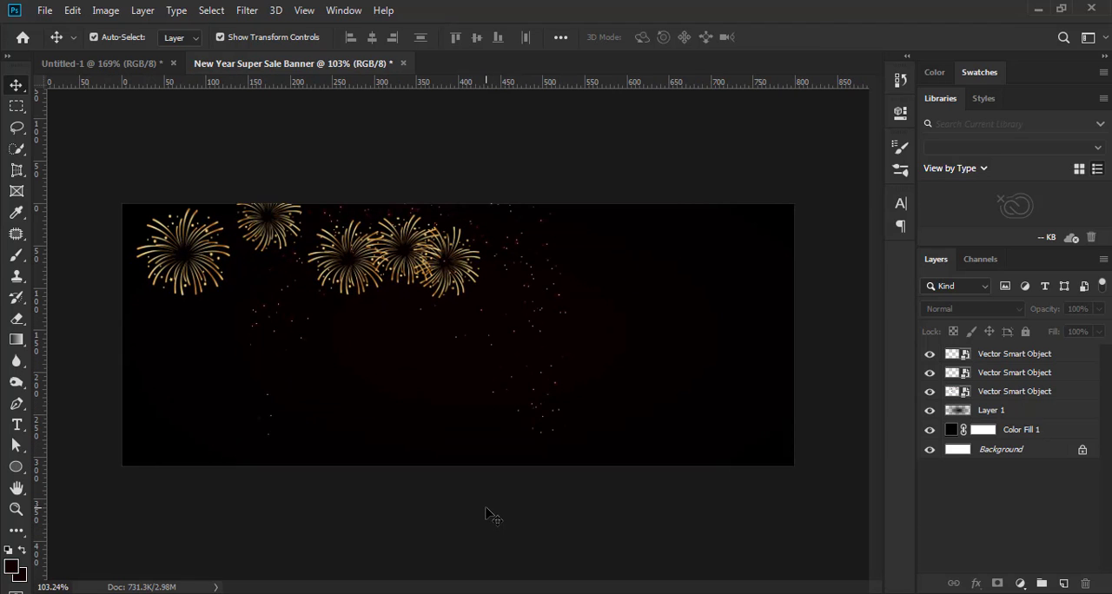
{"action": "scroll", "coordinate": [487, 514], "scroll_direction": "down", "scroll_amount": 1}
{"action": "scroll", "coordinate": [488, 514], "scroll_direction": "down", "scroll_amount": 1}
{"action": "scroll", "coordinate": [495, 509], "scroll_direction": "up", "scroll_amount": 1}
{"action": "scroll", "coordinate": [500, 507], "scroll_direction": "down", "scroll_amount": 1}
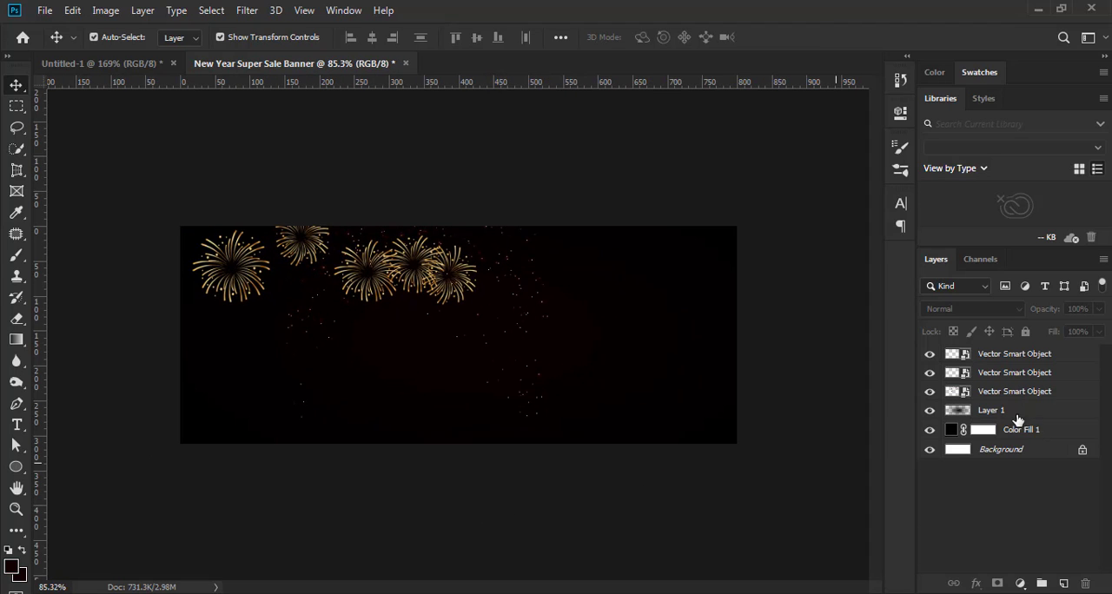
Move the Layer 1 glow horizontally into the banner's right half and deselect it
{"action": "left_click_drag", "start_coordinate": [408, 351], "coordinate": [479, 351]}
{"action": "scroll", "coordinate": [474, 344], "scroll_direction": "down", "scroll_amount": 2}
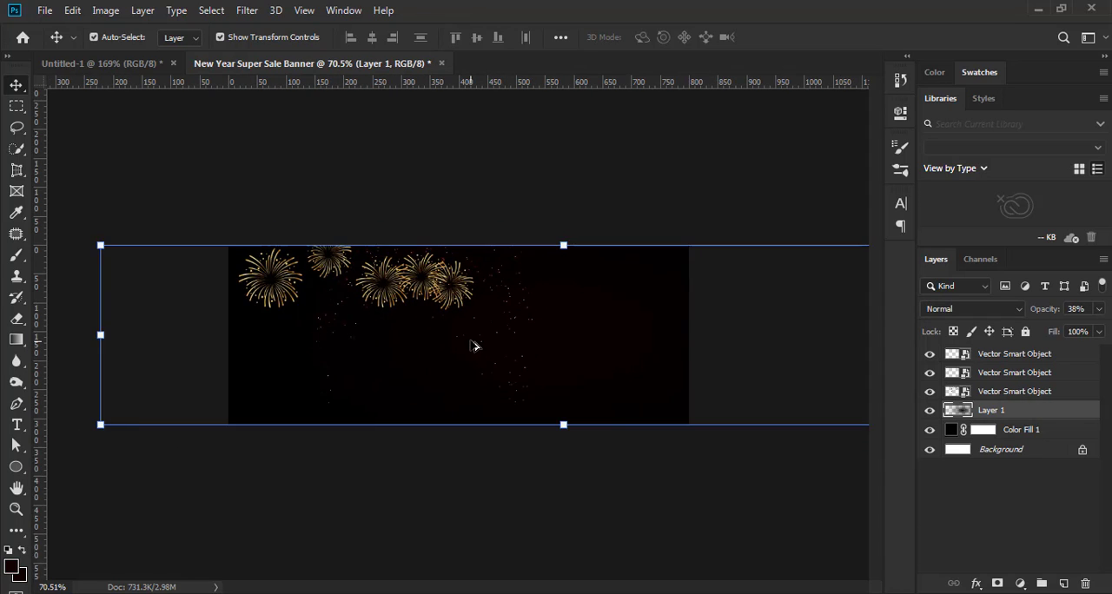
{"action": "left_click", "coordinate": [566, 499]}
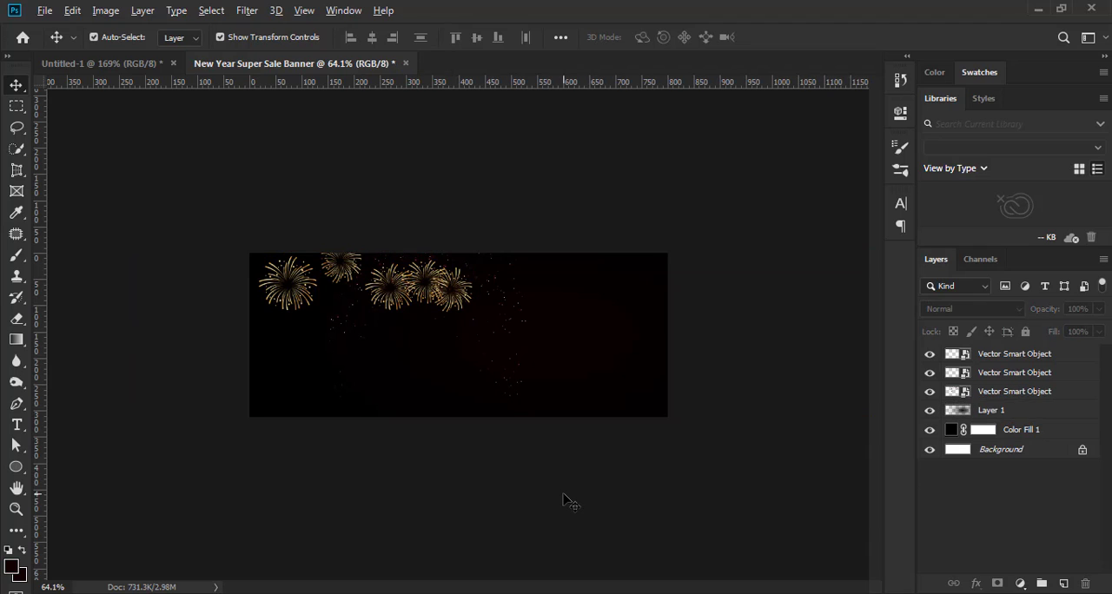
{"action": "scroll", "coordinate": [566, 499], "scroll_direction": "up", "scroll_amount": 2}
{"action": "scroll", "coordinate": [566, 499], "scroll_direction": "up", "scroll_amount": 2}
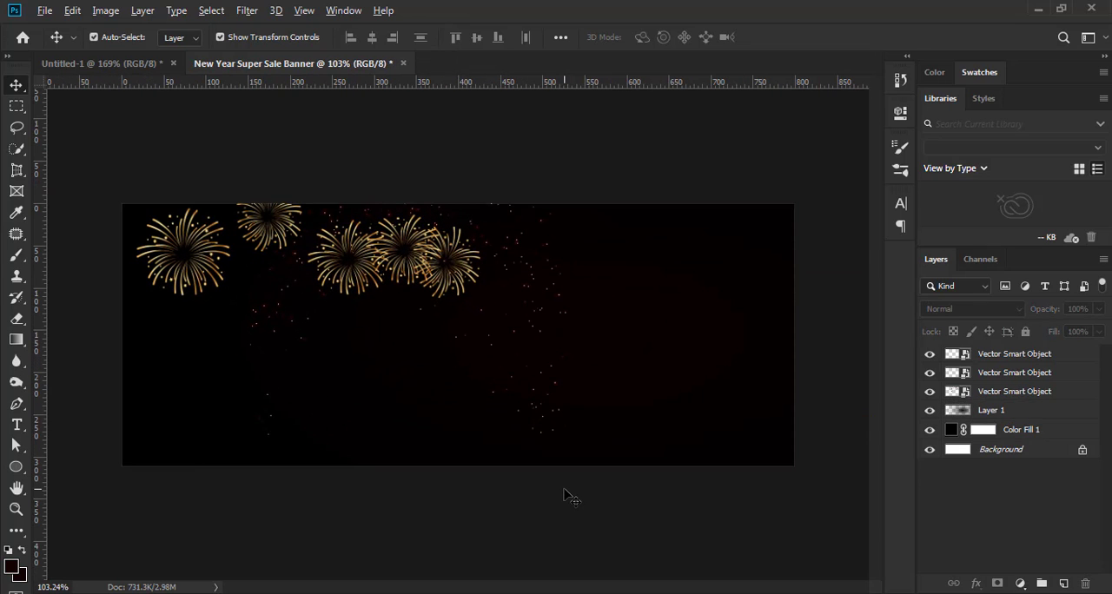
{"action": "scroll", "coordinate": [566, 499], "scroll_direction": "down", "scroll_amount": 1}
{"action": "scroll", "coordinate": [566, 498], "scroll_direction": "up", "scroll_amount": 2}
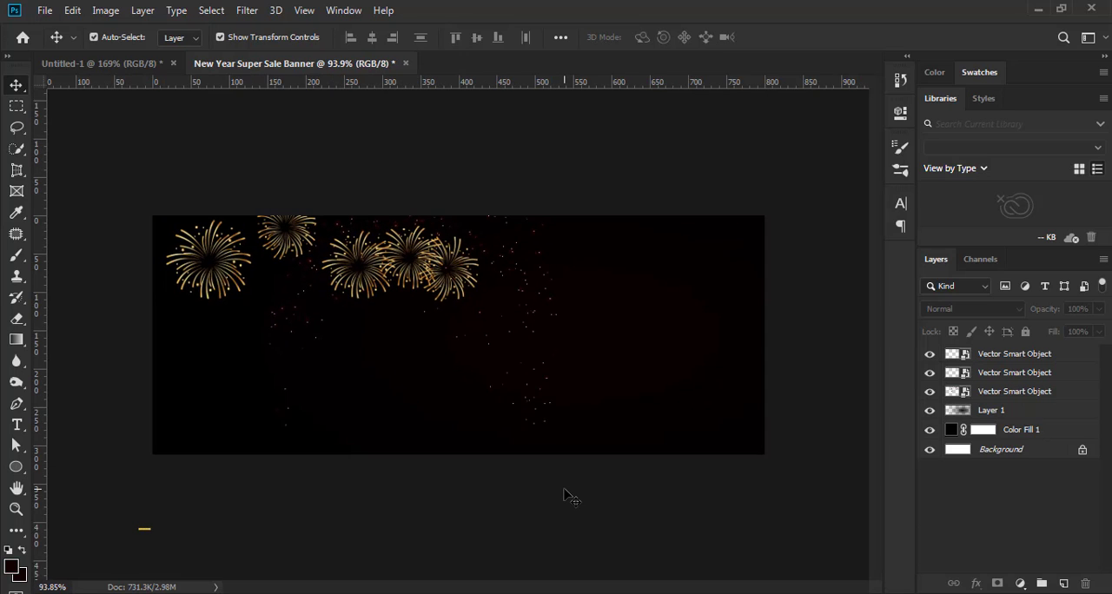
{"action": "scroll", "coordinate": [566, 499], "scroll_direction": "up", "scroll_amount": 1}
{"action": "scroll", "coordinate": [565, 498], "scroll_direction": "down", "scroll_amount": 1}
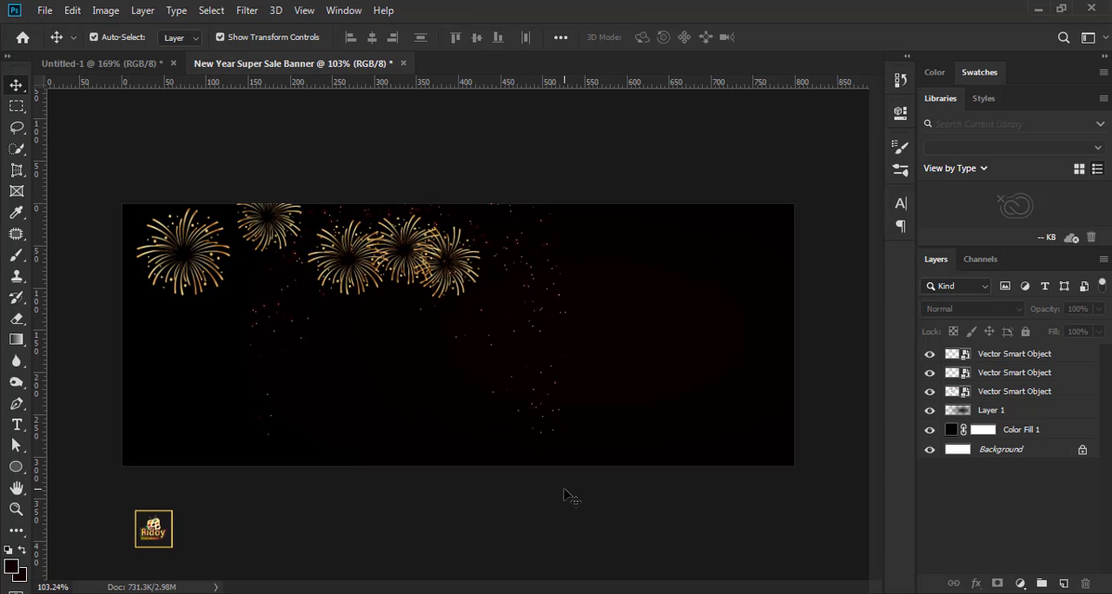
Copy the full-height strip of scattered sparks beside the three-firework cluster from its smart object and paste it as a new layer
{"action": "left_click", "coordinate": [1013, 392]}
{"action": "left_click", "coordinate": [16, 105]}
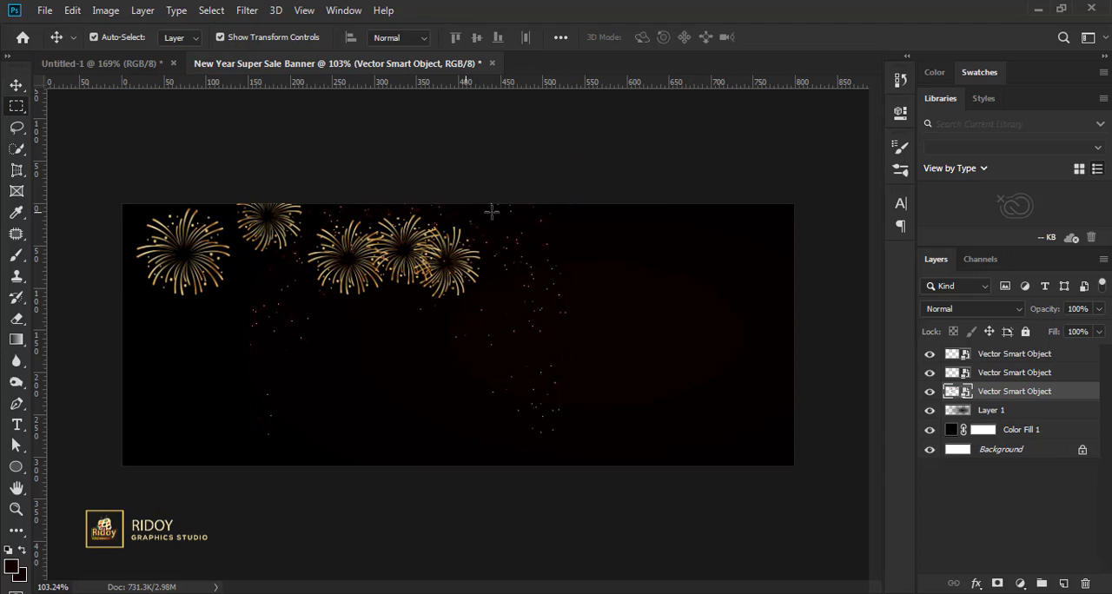
{"action": "left_click_drag", "start_coordinate": [493, 193], "coordinate": [600, 513]}
{"action": "left_click", "coordinate": [73, 11]}
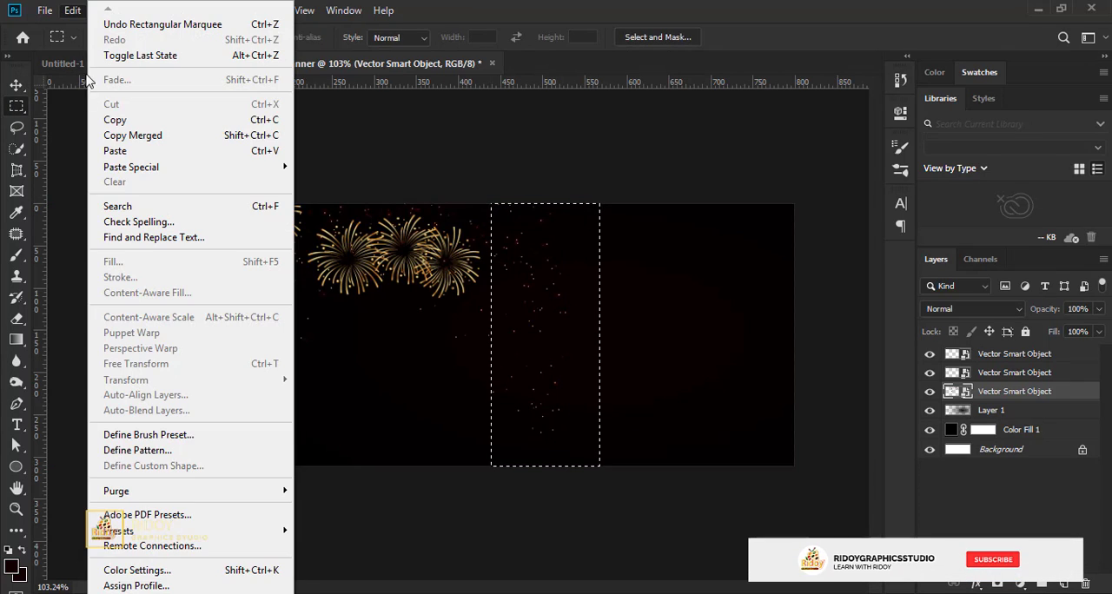
{"action": "left_click", "coordinate": [111, 121]}
{"action": "left_click", "coordinate": [73, 10]}
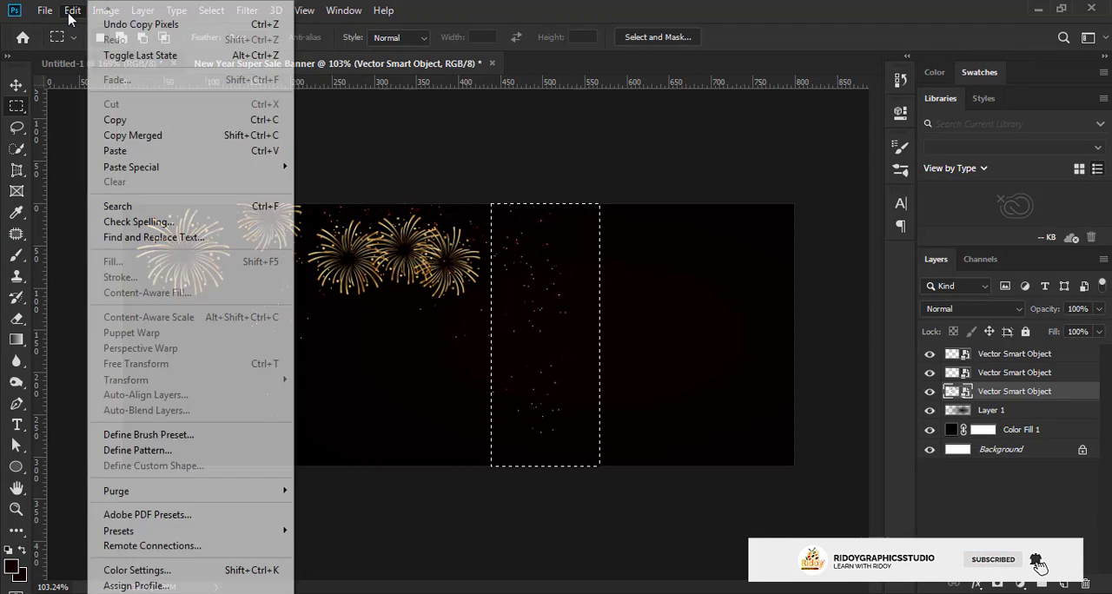
{"action": "left_click", "coordinate": [129, 153]}
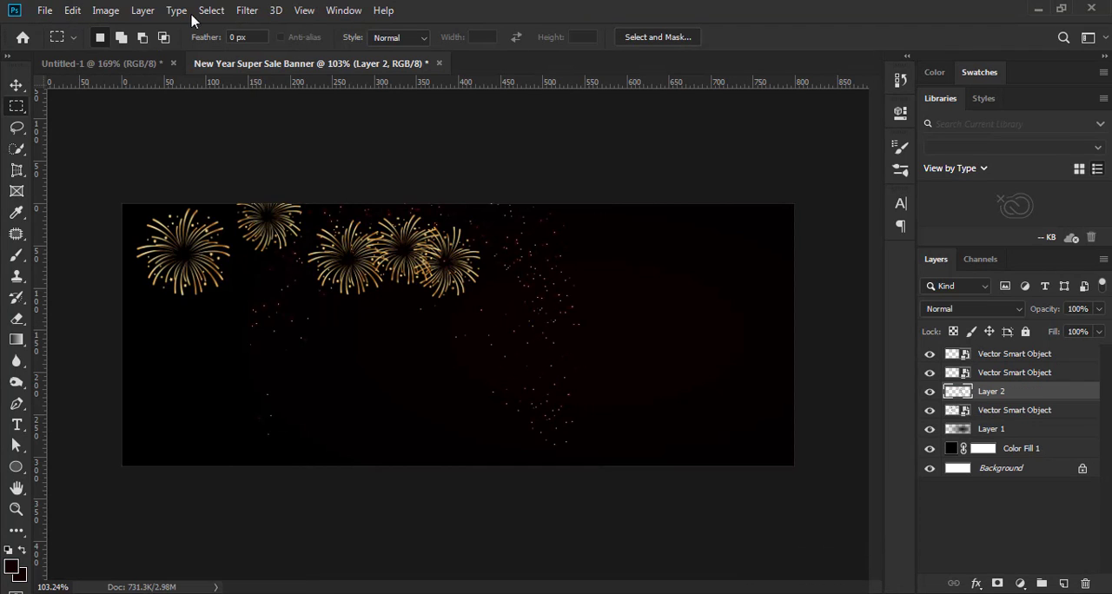
Move the pasted sparks on Layer 2 to the banner's right edge, at about X 751 px and Y 148 px, without scaling
{"action": "left_click", "coordinate": [214, 15]}
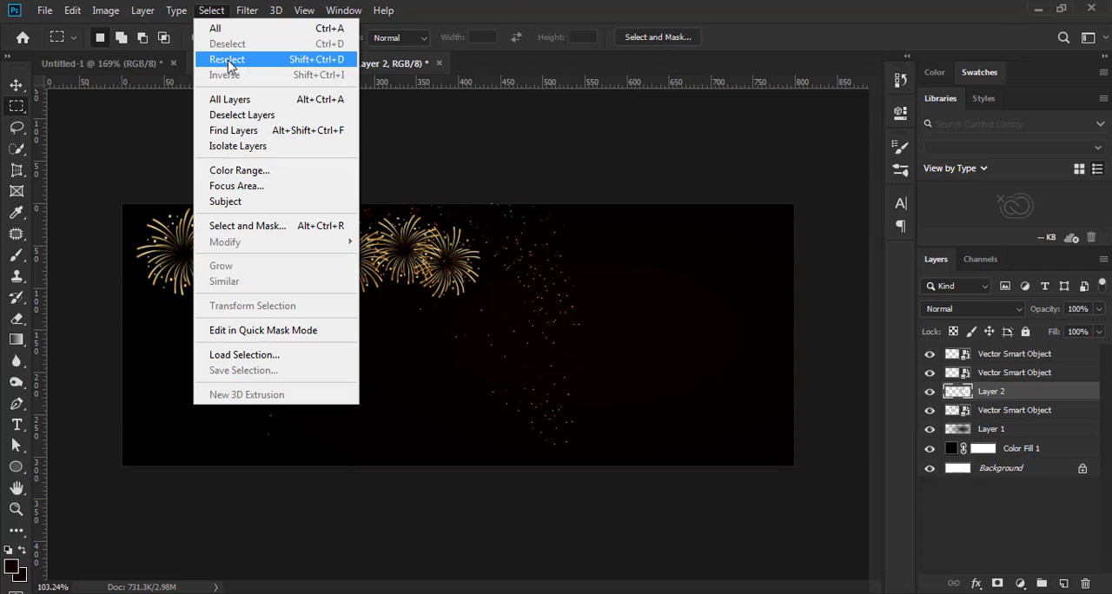
{"action": "left_click", "coordinate": [15, 84]}
{"action": "left_click", "coordinate": [320, 163]}
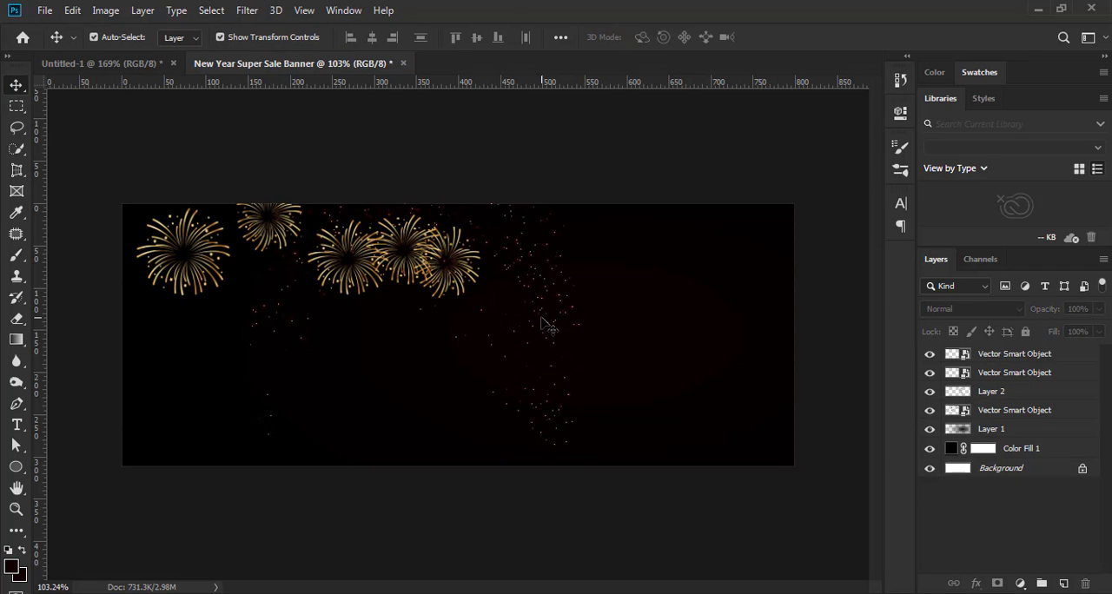
{"action": "left_click", "coordinate": [1000, 429]}
{"action": "left_click", "coordinate": [999, 392]}
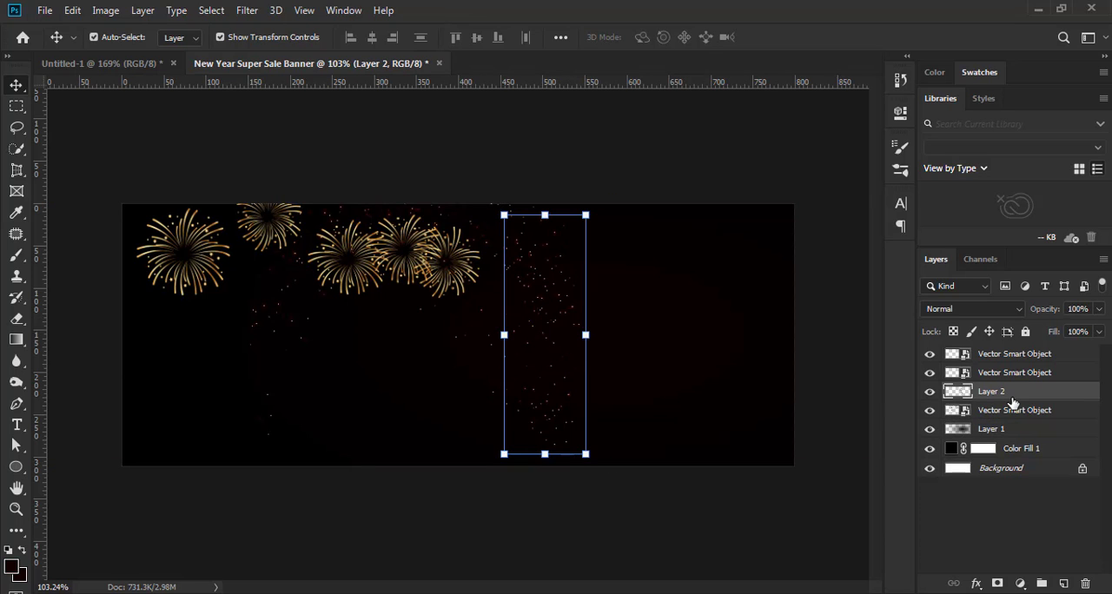
{"action": "left_click", "coordinate": [73, 10]}
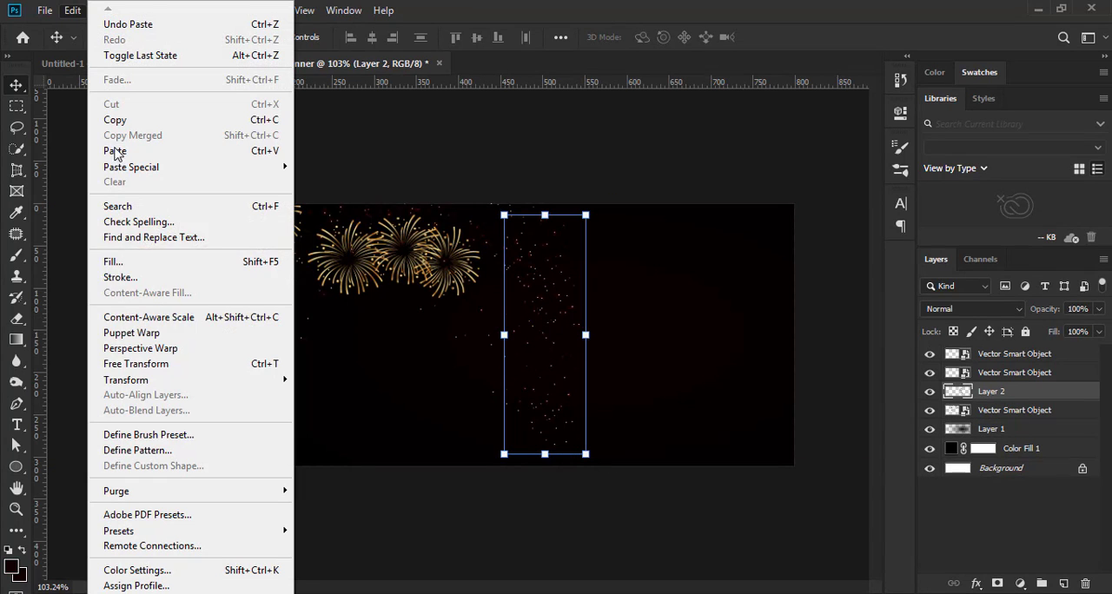
{"action": "mouse_move", "coordinate": [126, 381]}
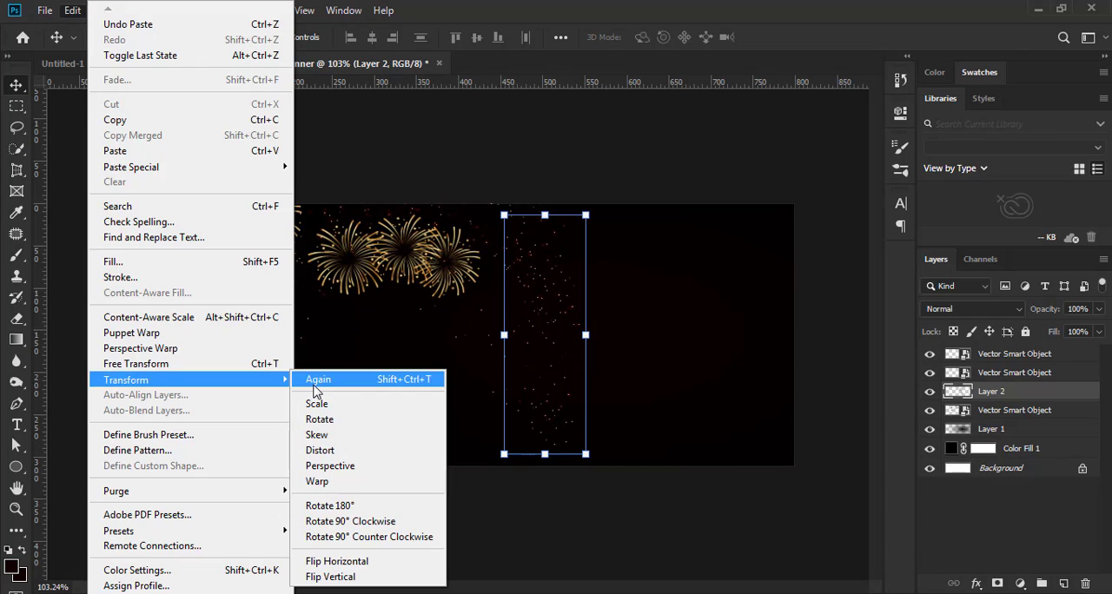
{"action": "key", "text": "ctrl+t"}
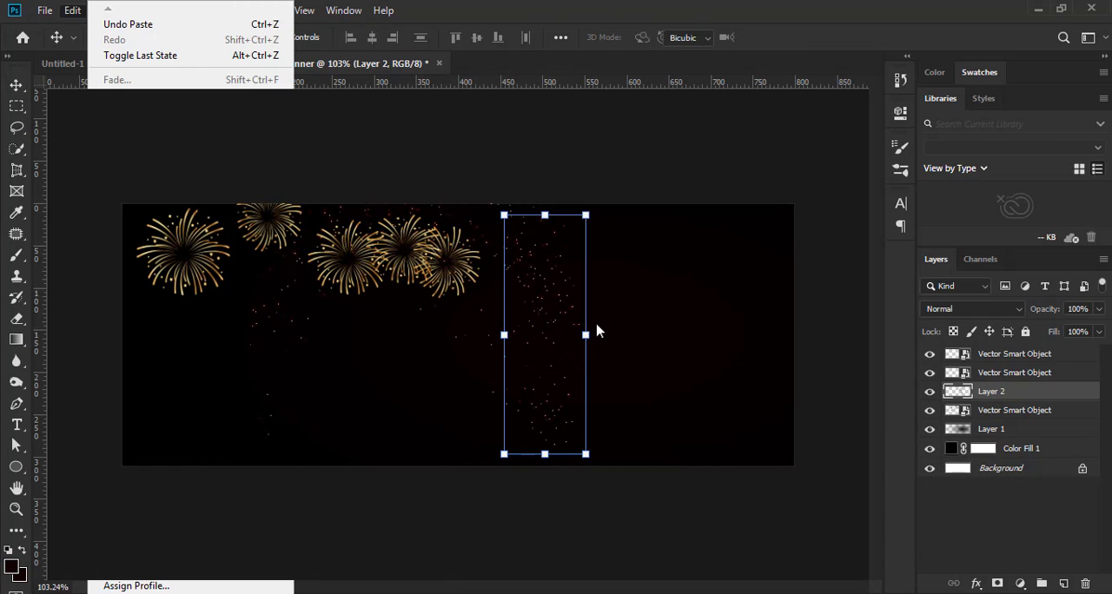
{"action": "left_click_drag", "start_coordinate": [544, 314], "coordinate": [749, 307]}
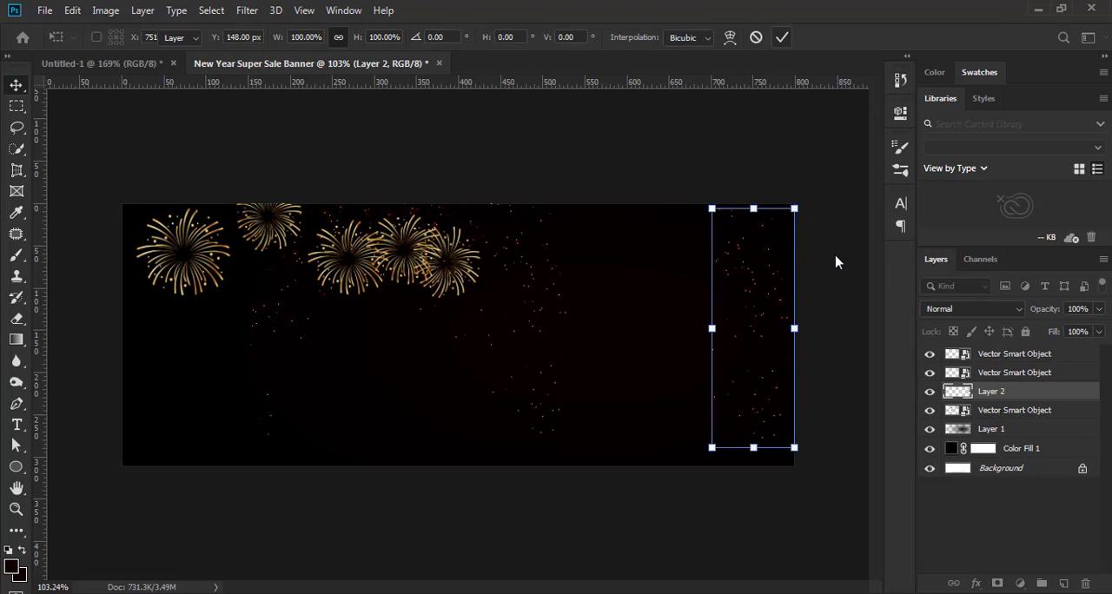
{"action": "key", "text": "Return"}
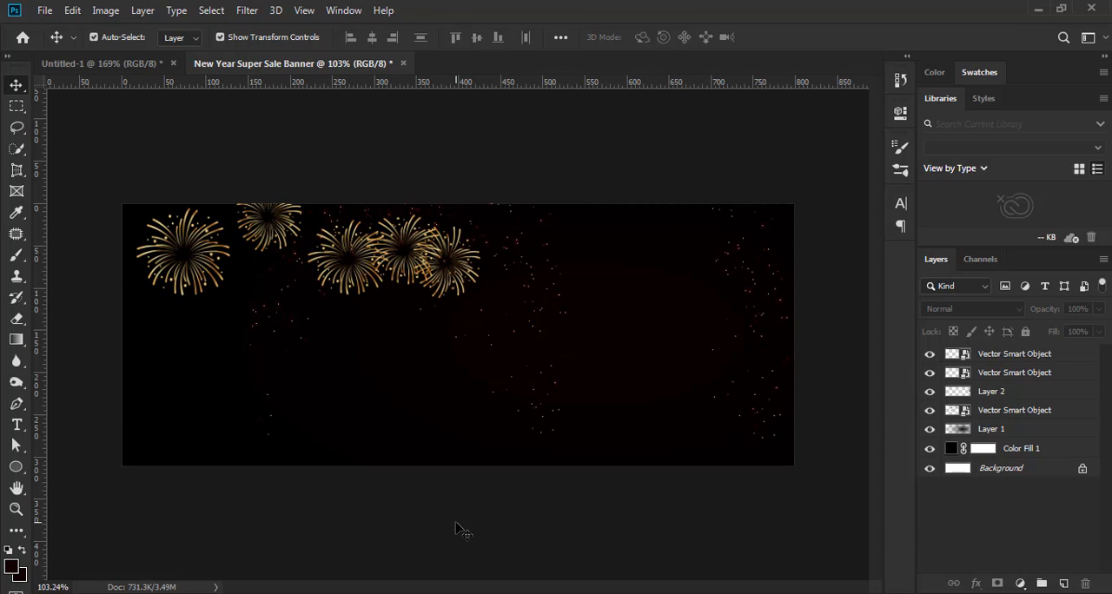
Paste the hanging gold 2021 ornament into the banner and position it in the left half below the fireworks
{"action": "scroll", "coordinate": [463, 380], "scroll_direction": "up", "scroll_amount": 1}
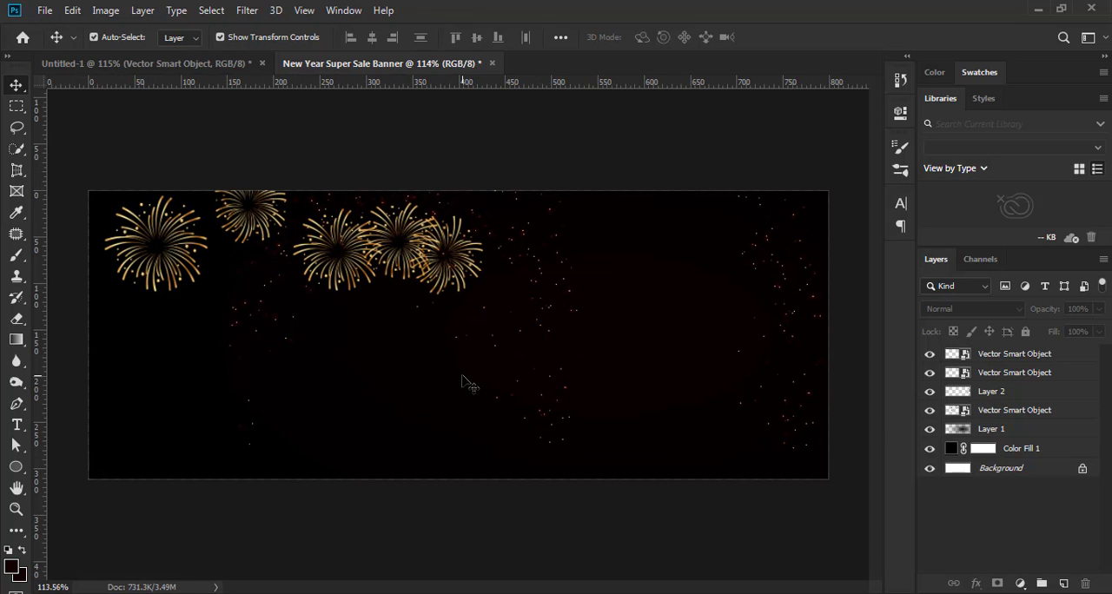
{"action": "key", "text": "ctrl+v"}
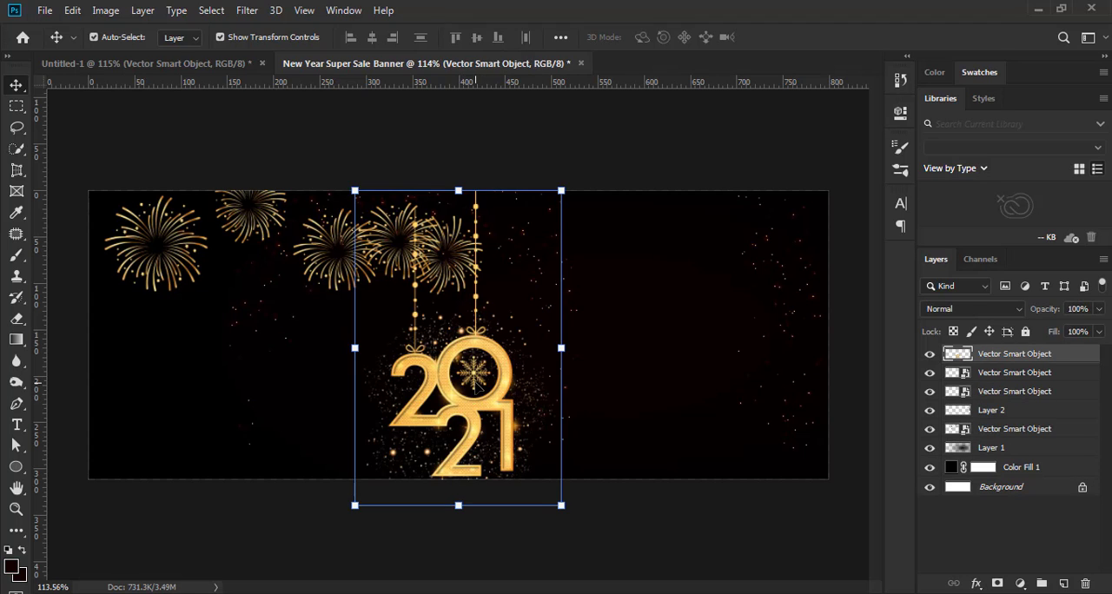
{"action": "left_click_drag", "start_coordinate": [474, 415], "coordinate": [274, 373]}
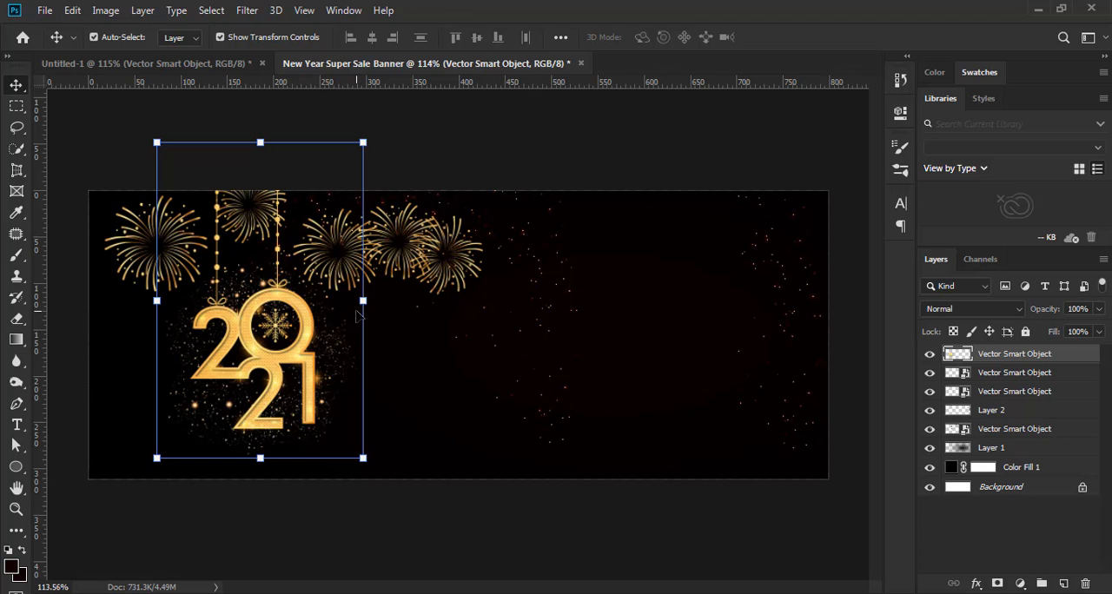
Scale the 2021 ornament to 114.73% width and 106.45% height and position it at X 187.50 px, Y 113.50 px
{"action": "left_click_drag", "start_coordinate": [362, 301], "coordinate": [378, 302]}
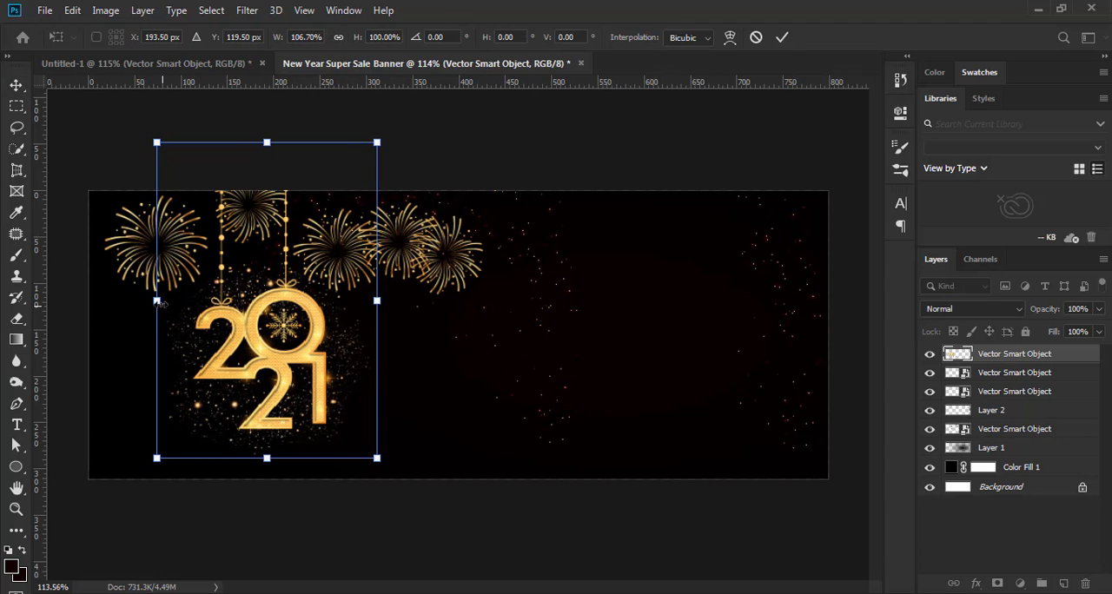
{"action": "left_click_drag", "start_coordinate": [150, 302], "coordinate": [141, 302]}
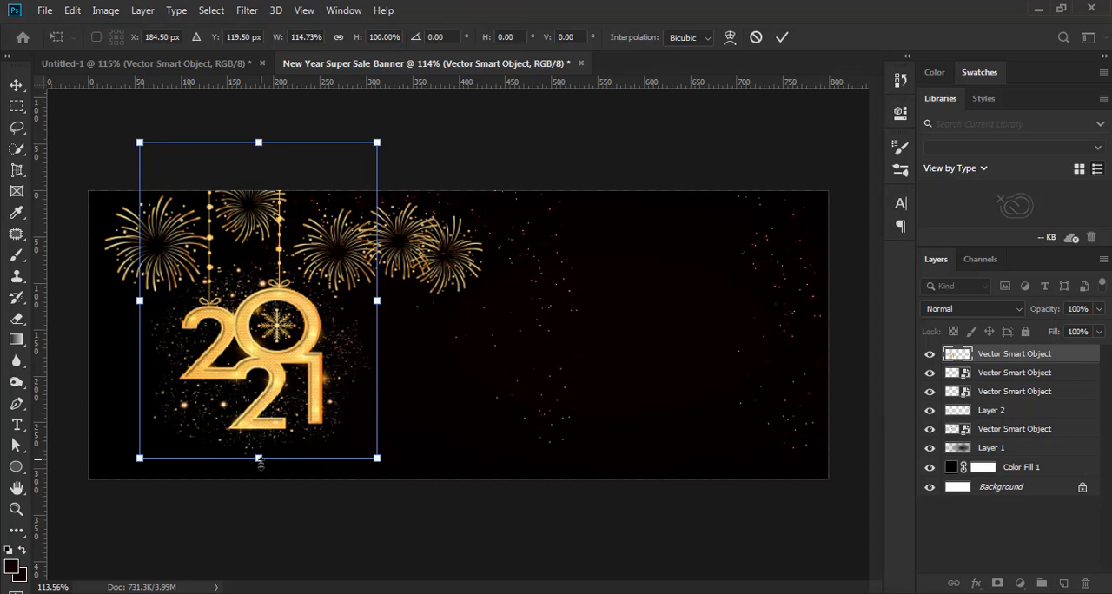
{"action": "left_click_drag", "start_coordinate": [259, 462], "coordinate": [259, 478]}
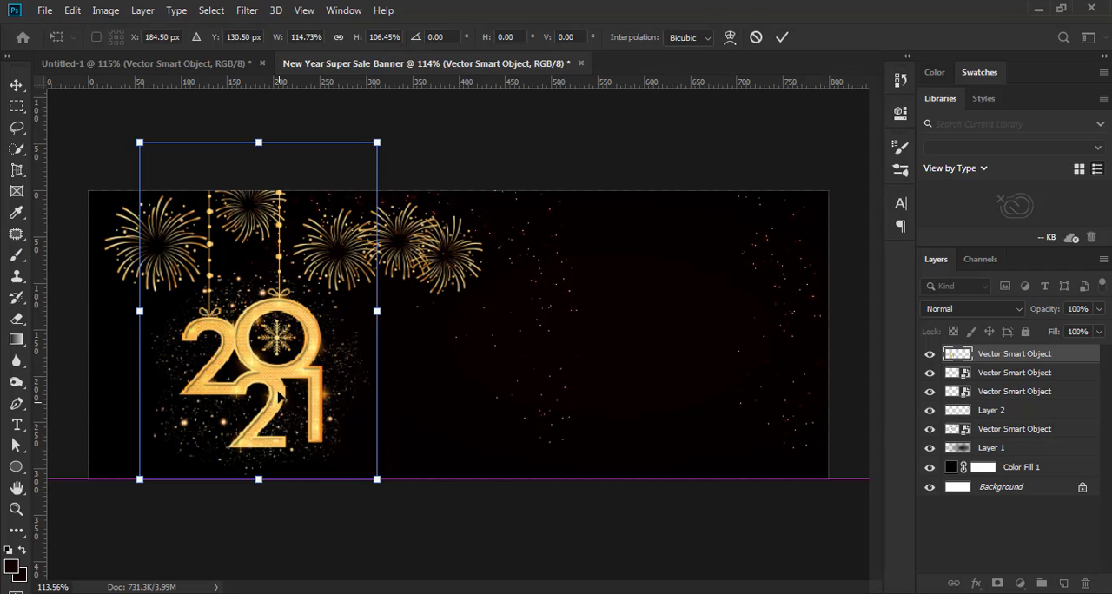
{"action": "left_click_drag", "start_coordinate": [278, 387], "coordinate": [281, 369]}
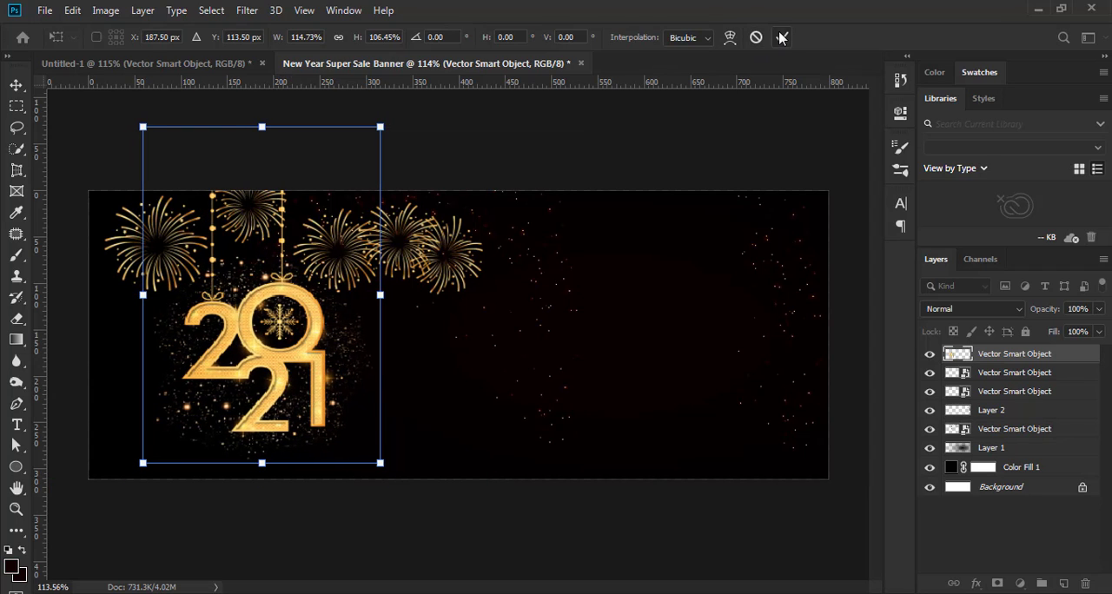
{"action": "key", "text": "Return"}
{"action": "left_click", "coordinate": [553, 523]}
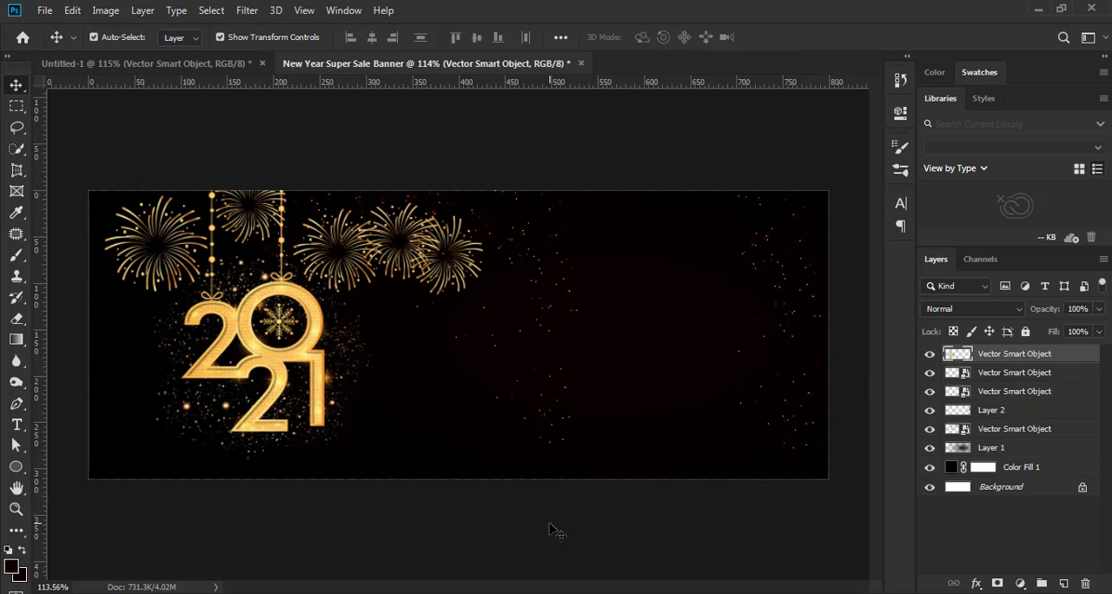
Shift the cluster of three fireworks slightly right and up, and deselect it
{"action": "left_click", "coordinate": [405, 245]}
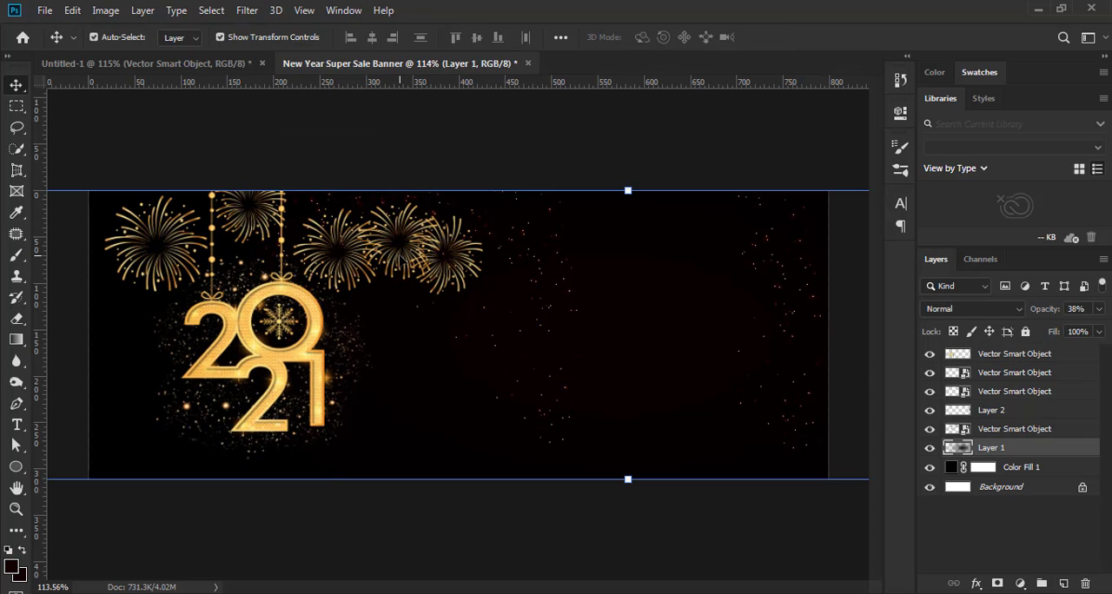
{"action": "left_click", "coordinate": [398, 260]}
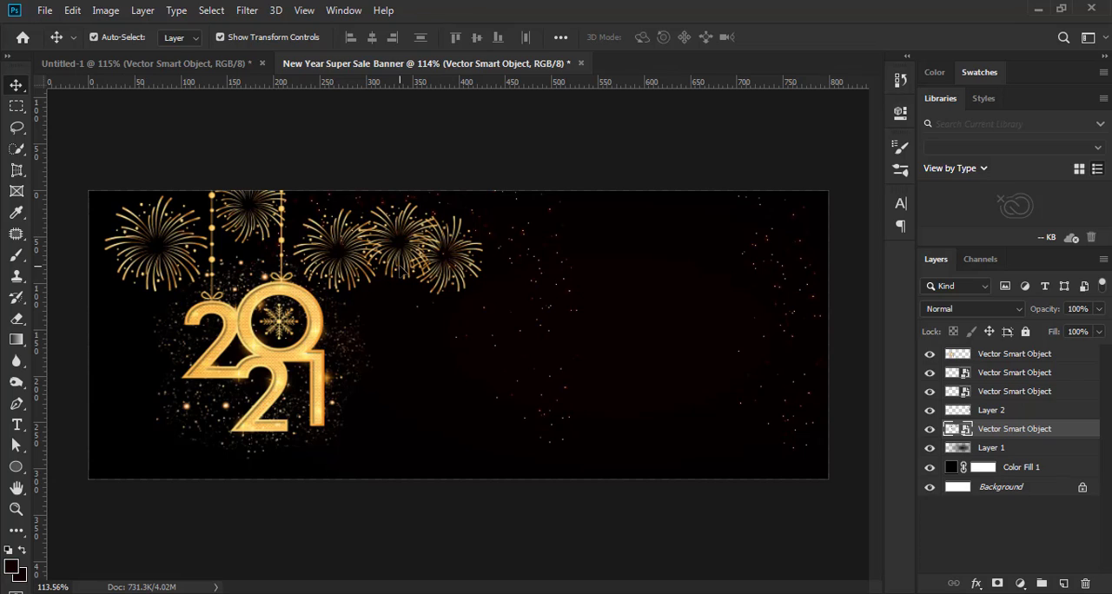
{"action": "left_click_drag", "start_coordinate": [400, 260], "coordinate": [411, 265]}
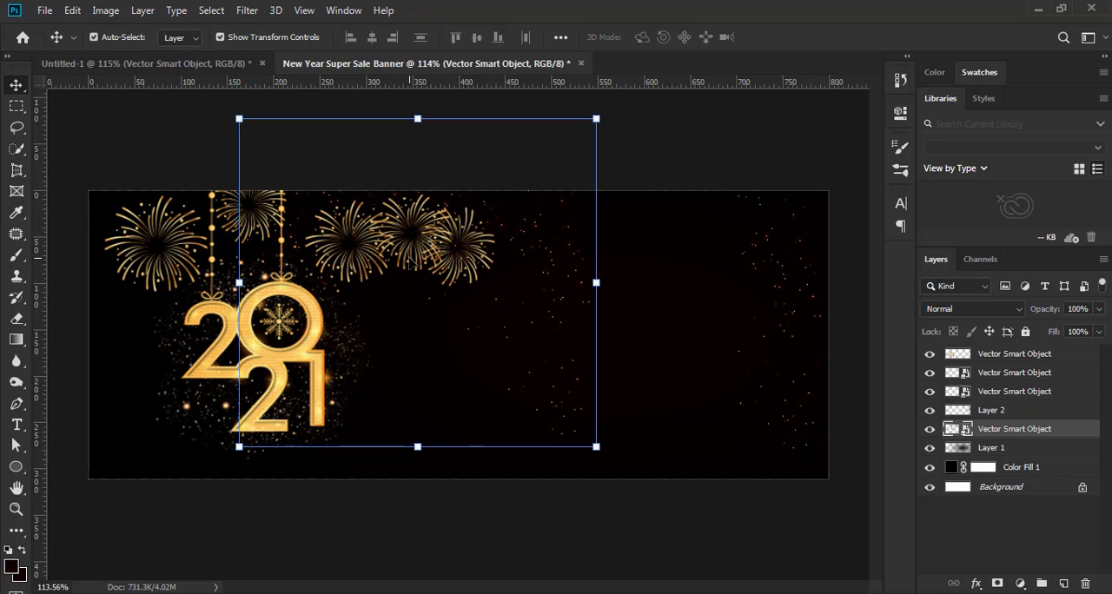
{"action": "left_click", "coordinate": [439, 533]}
{"action": "left_click_drag", "start_coordinate": [247, 224], "coordinate": [258, 224]}
{"action": "left_click", "coordinate": [317, 517]}
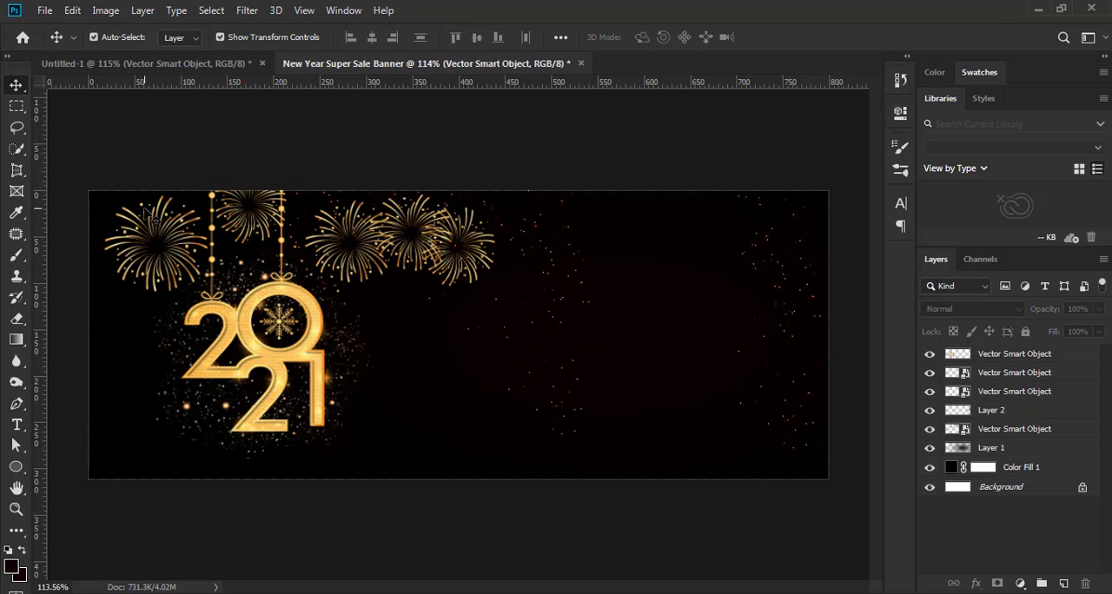
Nudge the leftmost firework slightly downward to fine-tune its position, and deselect it
{"action": "left_click", "coordinate": [156, 241]}
{"action": "key", "text": "Right"}
{"action": "key", "text": "Right"}
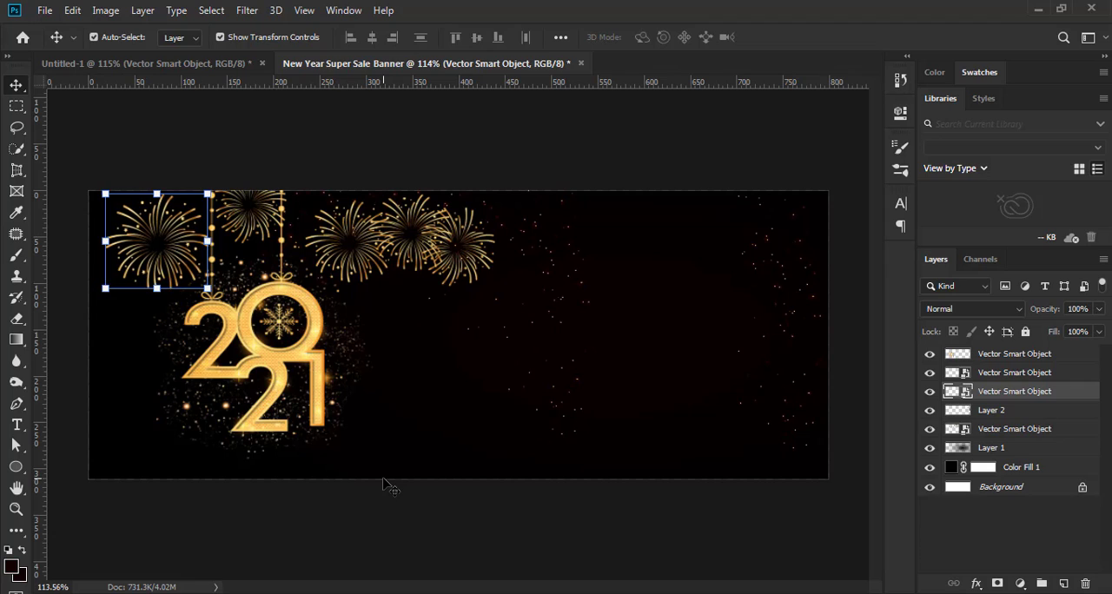
{"action": "key", "text": "Left"}
{"action": "key", "text": "Left"}
{"action": "key", "text": "Left"}
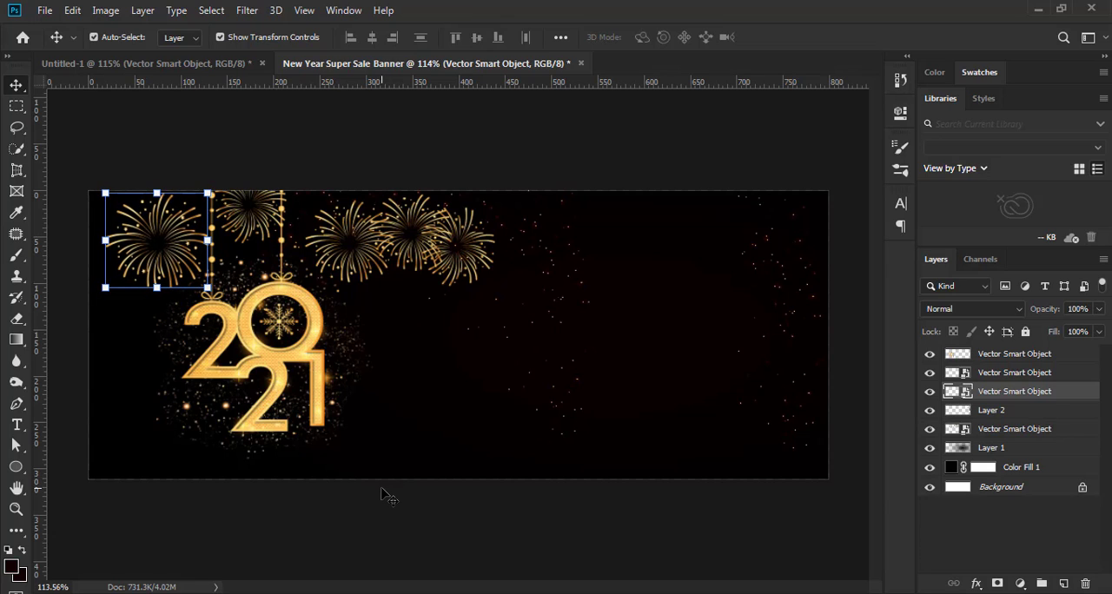
{"action": "key", "text": "Down"}
{"action": "key", "text": "Down"}
{"action": "key", "text": "Down"}
{"action": "key", "text": "Down"}
{"action": "key", "text": "Down"}
{"action": "key", "text": "Down"}
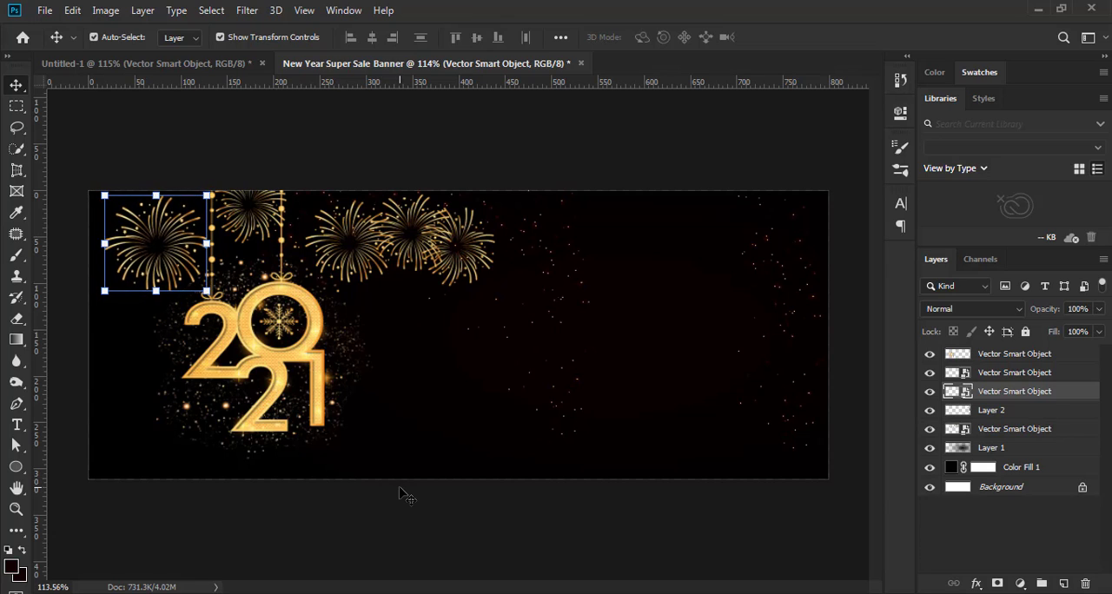
{"action": "key", "text": "Right"}
{"action": "left_click", "coordinate": [411, 513]}
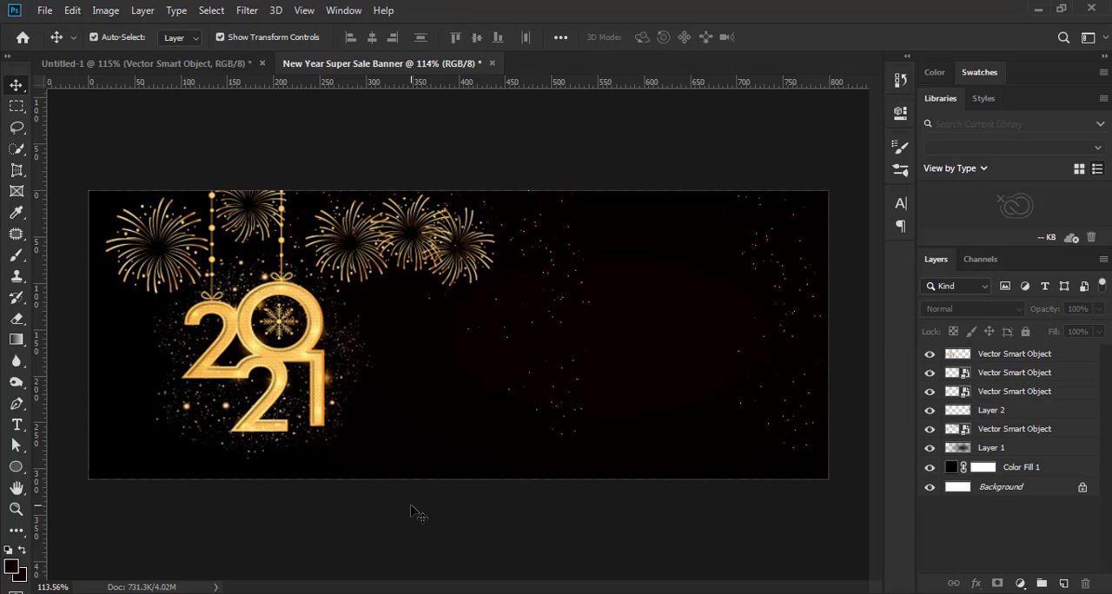
Examine the banner composition with the 2021 ornament, fireworks and sparks at several magnifications
{"action": "scroll", "coordinate": [382, 523], "scroll_direction": "down", "scroll_amount": 5}
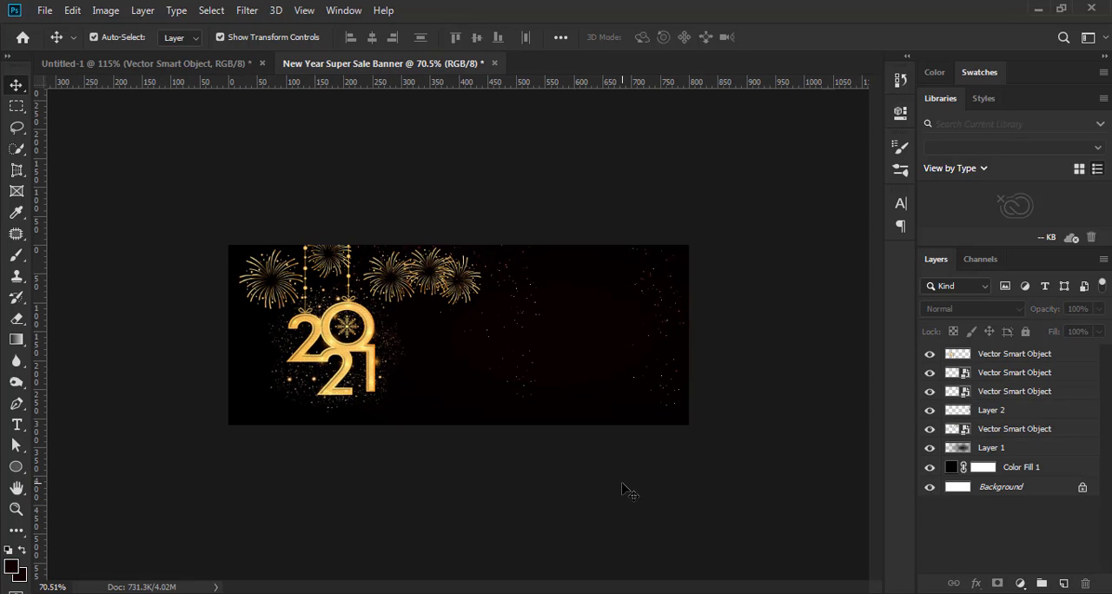
{"action": "scroll", "coordinate": [622, 483], "scroll_direction": "up", "scroll_amount": 2}
{"action": "scroll", "coordinate": [622, 481], "scroll_direction": "down", "scroll_amount": 1}
{"action": "scroll", "coordinate": [359, 384], "scroll_direction": "up", "scroll_amount": 4}
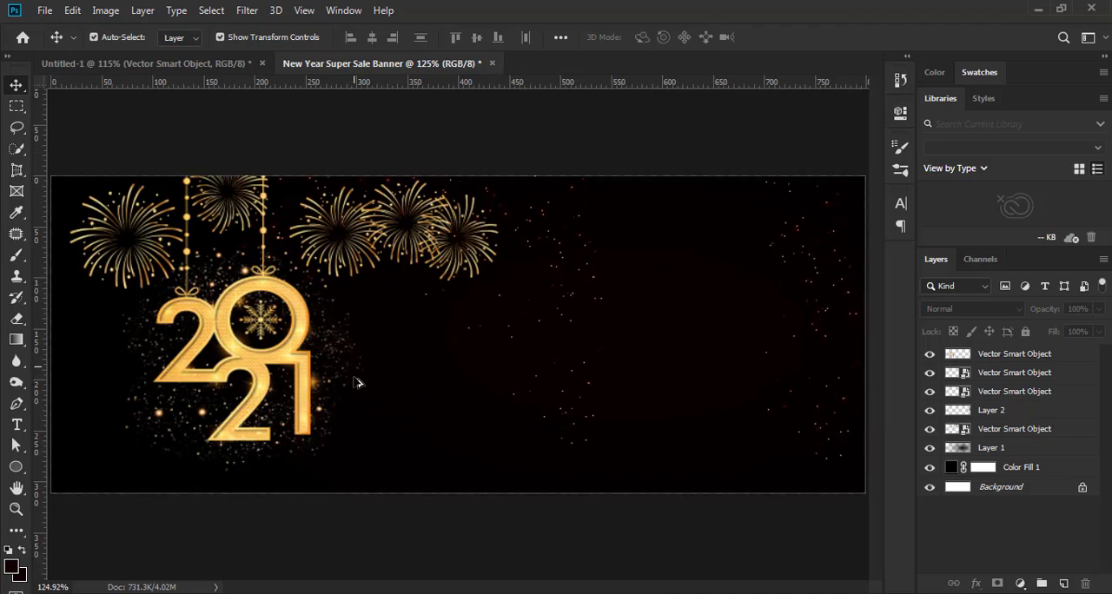
{"action": "scroll", "coordinate": [359, 383], "scroll_direction": "down", "scroll_amount": 1}
{"action": "scroll", "coordinate": [365, 408], "scroll_direction": "down", "scroll_amount": 1}
{"action": "scroll", "coordinate": [497, 521], "scroll_direction": "down", "scroll_amount": 1}
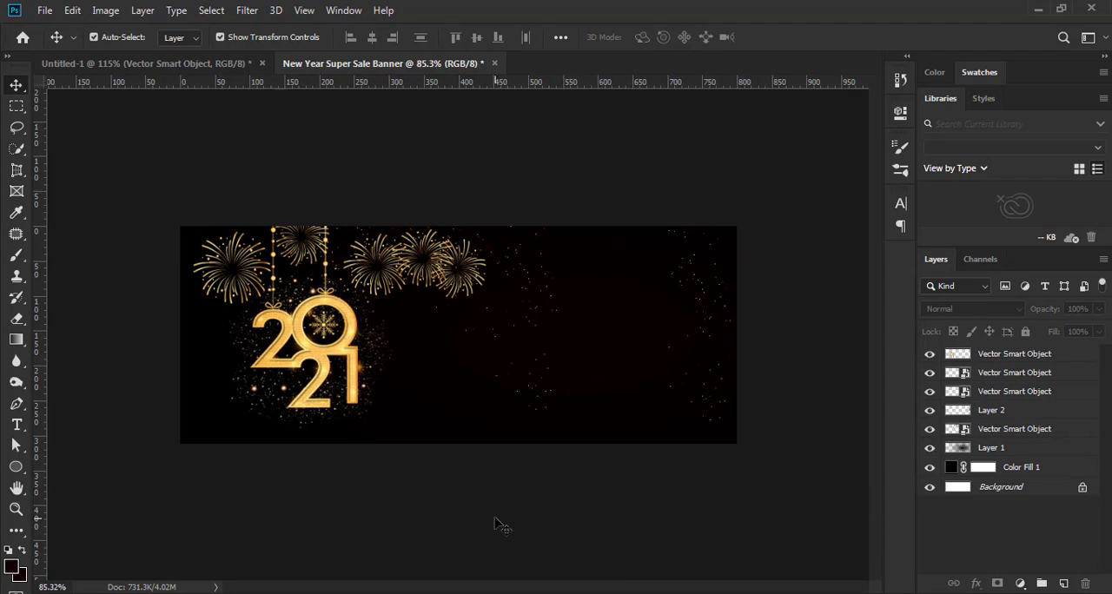
{"action": "scroll", "coordinate": [496, 518], "scroll_direction": "up", "scroll_amount": 2}
{"action": "scroll", "coordinate": [495, 520], "scroll_direction": "down", "scroll_amount": 2}
{"action": "scroll", "coordinate": [496, 516], "scroll_direction": "up", "scroll_amount": 2}
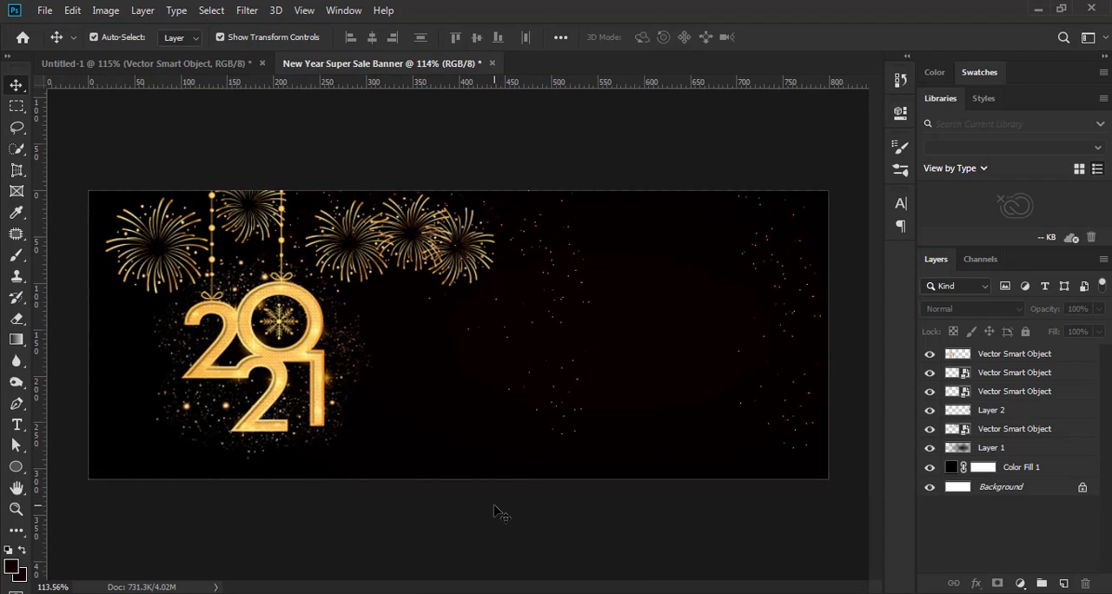
{"action": "scroll", "coordinate": [512, 499], "scroll_direction": "down", "scroll_amount": 1}
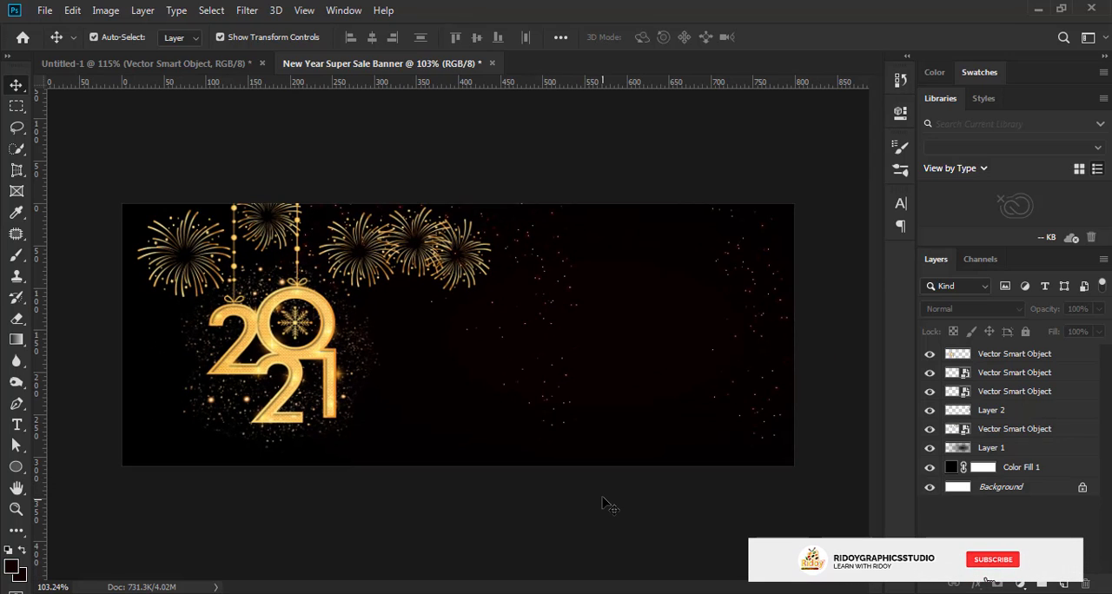
Duplicate the sparks at the banner's right edge (Layer 2) and move the copy to the left edge at X 37.20 px, Y 242.00 px
{"action": "left_click", "coordinate": [769, 416]}
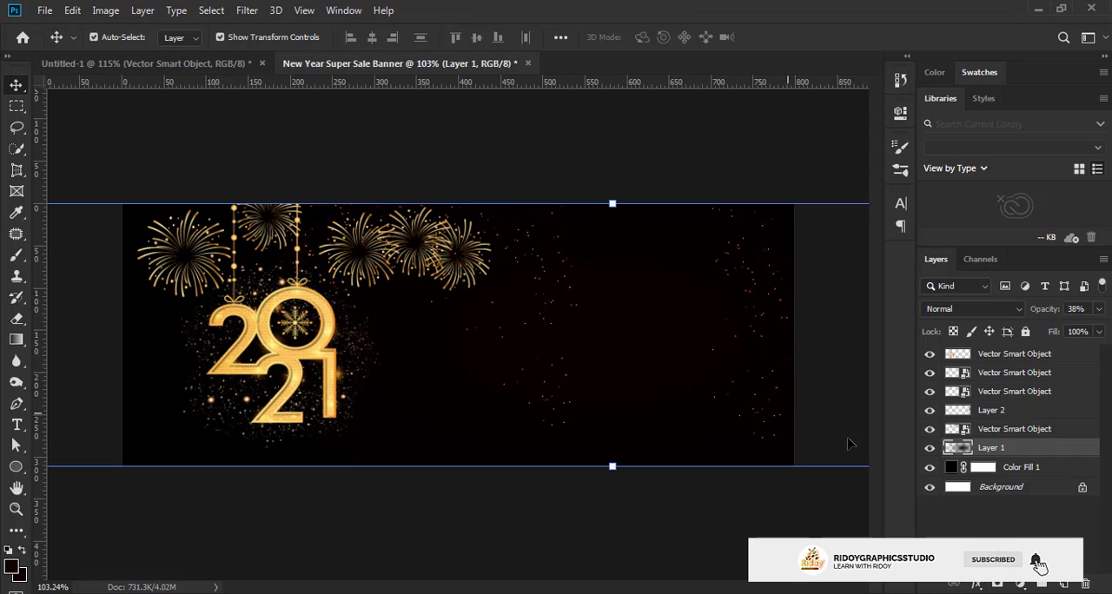
{"action": "left_click", "coordinate": [1029, 410]}
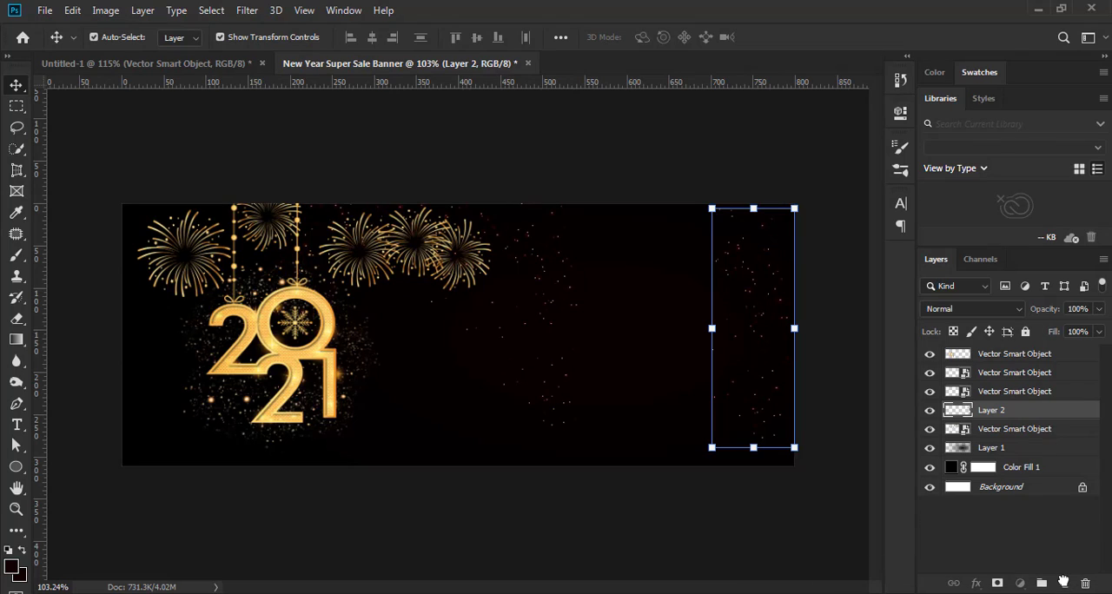
{"action": "left_click_drag", "start_coordinate": [1063, 581], "coordinate": [1064, 581]}
{"action": "left_click", "coordinate": [72, 10]}
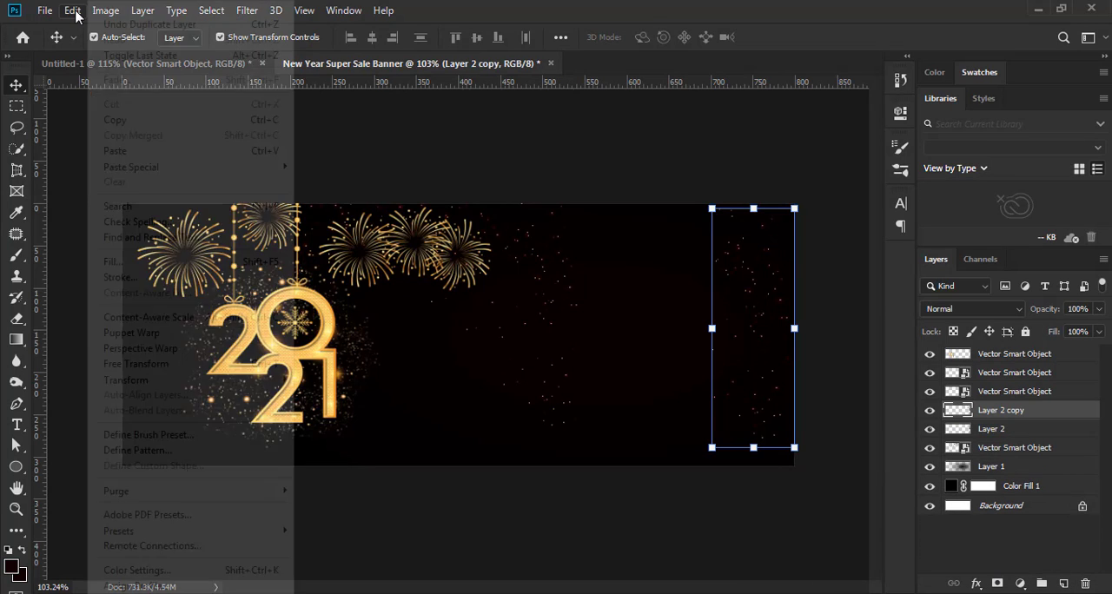
{"action": "left_click", "coordinate": [170, 372]}
{"action": "left_click_drag", "start_coordinate": [724, 337], "coordinate": [159, 415]}
{"action": "left_click_drag", "start_coordinate": [170, 414], "coordinate": [158, 400]}
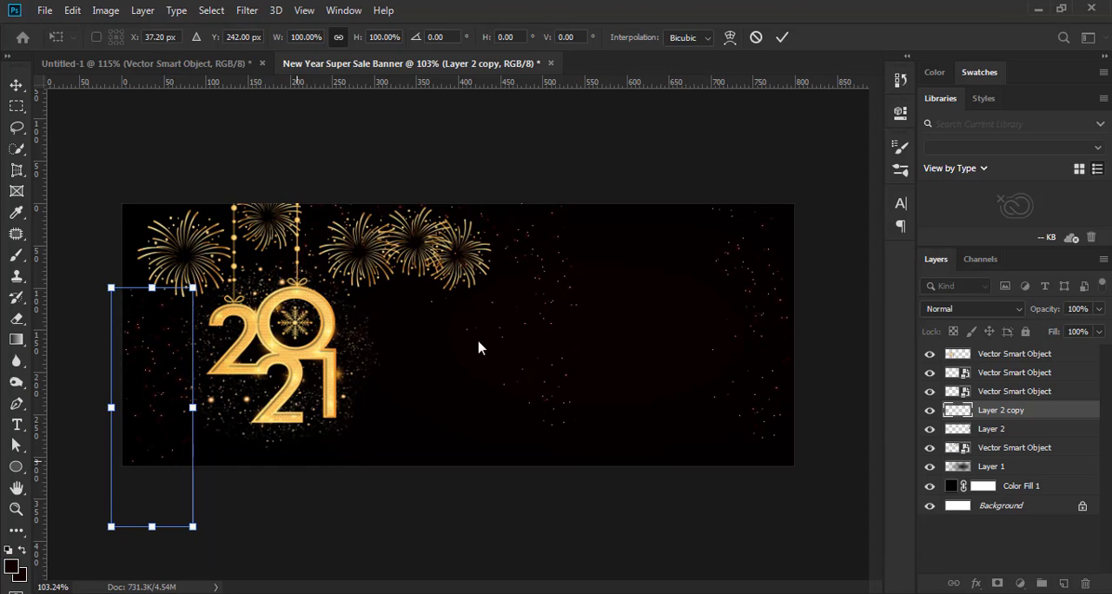
{"action": "left_click", "coordinate": [782, 36]}
{"action": "left_click", "coordinate": [426, 545]}
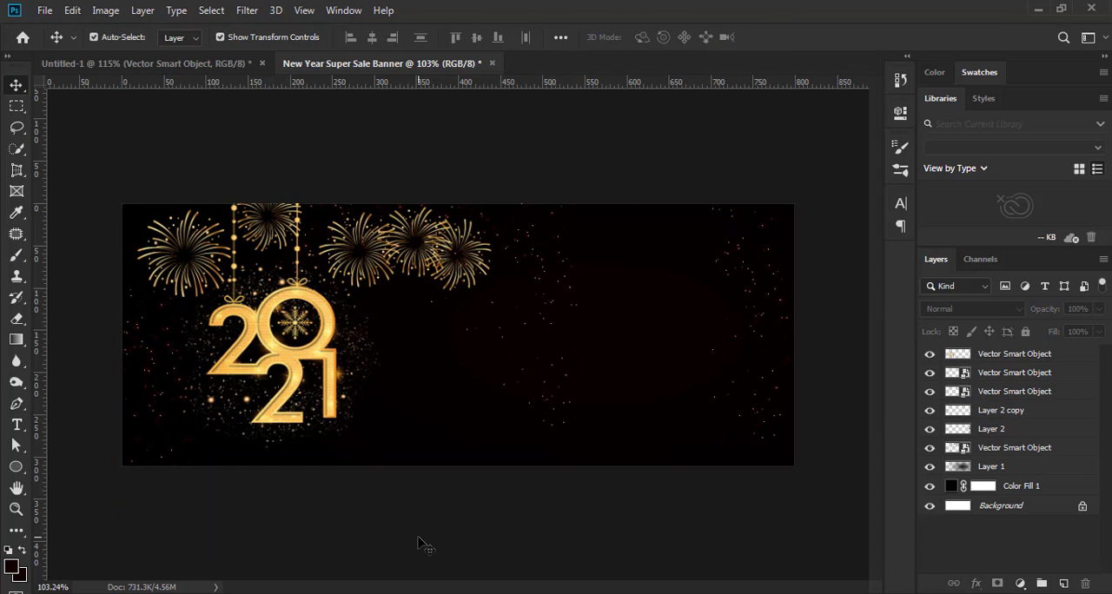
Duplicate the right-edge sparks again and place this copy at the banner's lower middle, at X 417.83 px, Y 290.00 px
{"action": "left_click", "coordinate": [1026, 429]}
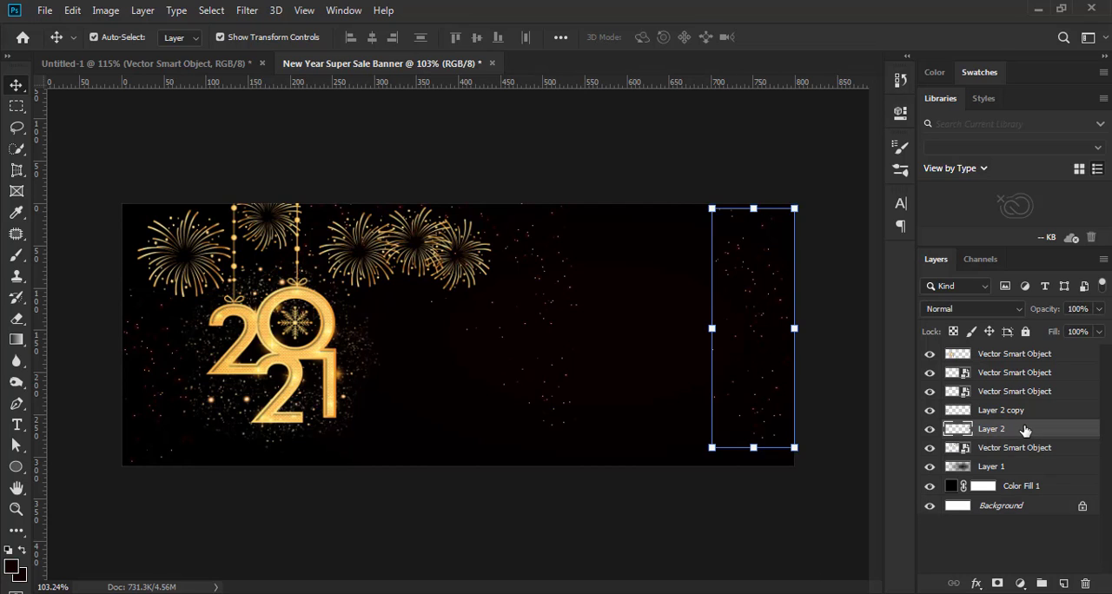
{"action": "left_click_drag", "start_coordinate": [1056, 432], "coordinate": [1063, 583]}
{"action": "left_click", "coordinate": [72, 10]}
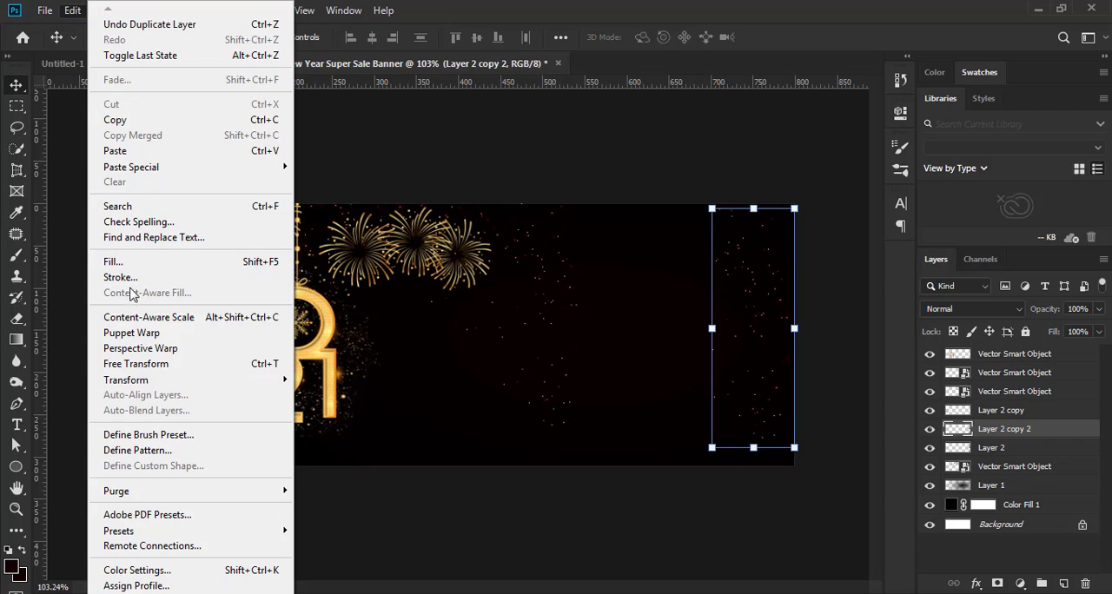
{"action": "key", "text": "ctrl+t"}
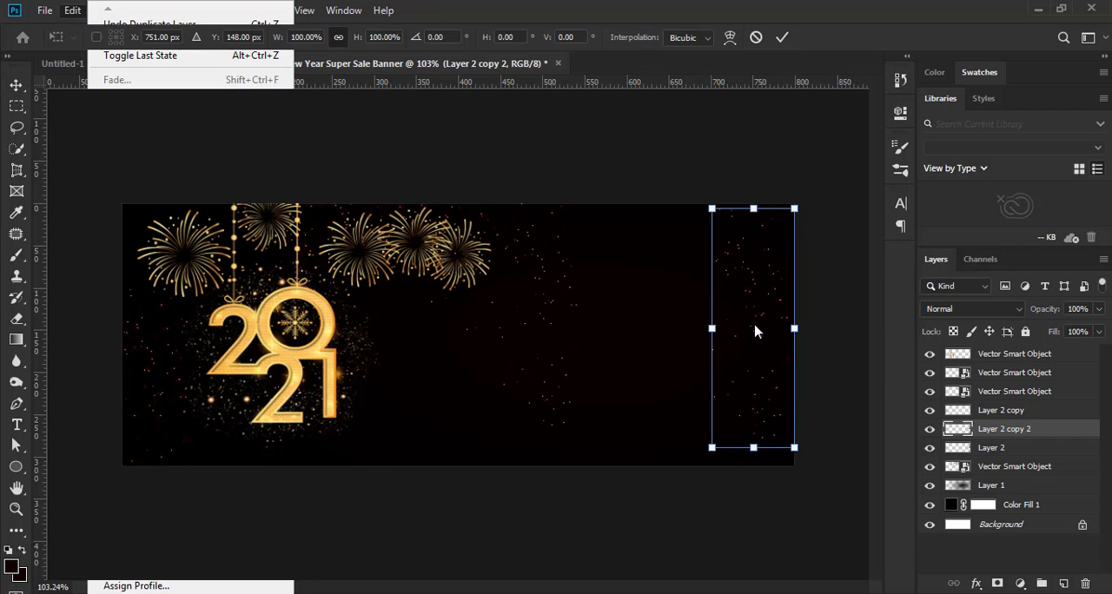
{"action": "left_click_drag", "start_coordinate": [741, 330], "coordinate": [473, 446]}
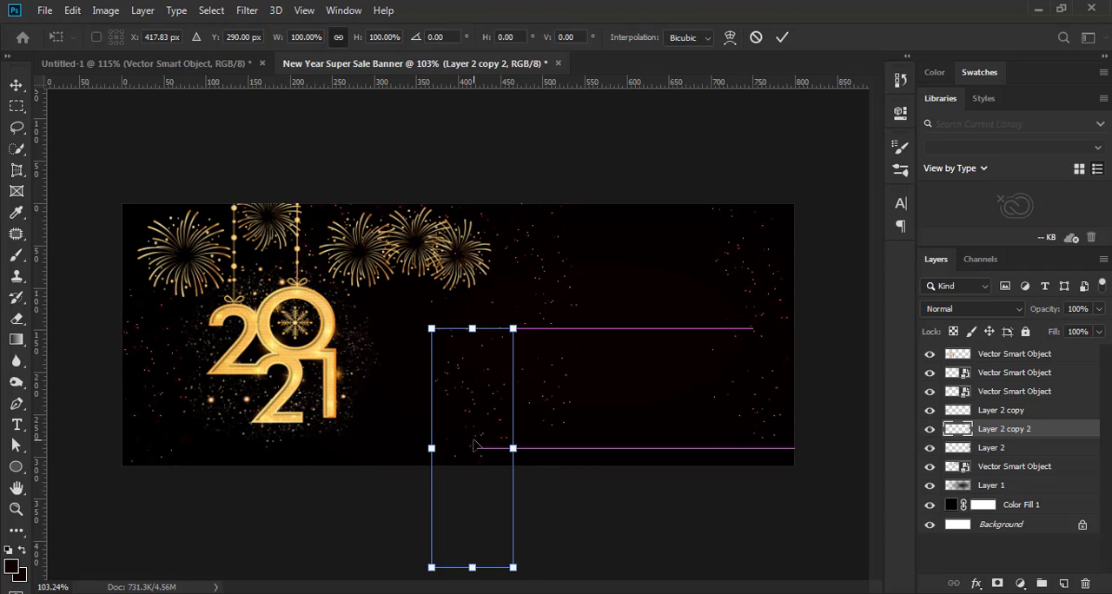
{"action": "left_click", "coordinate": [782, 42]}
{"action": "left_click", "coordinate": [669, 524]}
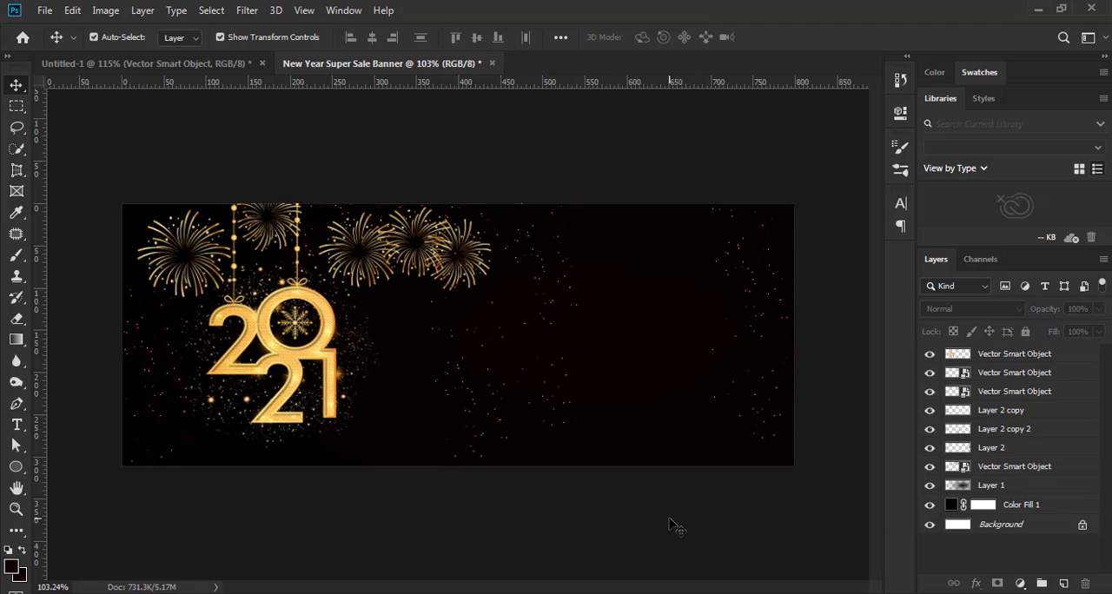
Make a third copy of the right-edge sparks, rotated 16.02° and placed beside the 2021 ornament at X 323.92 px, Y 222.97 px
{"action": "left_click", "coordinate": [1036, 454]}
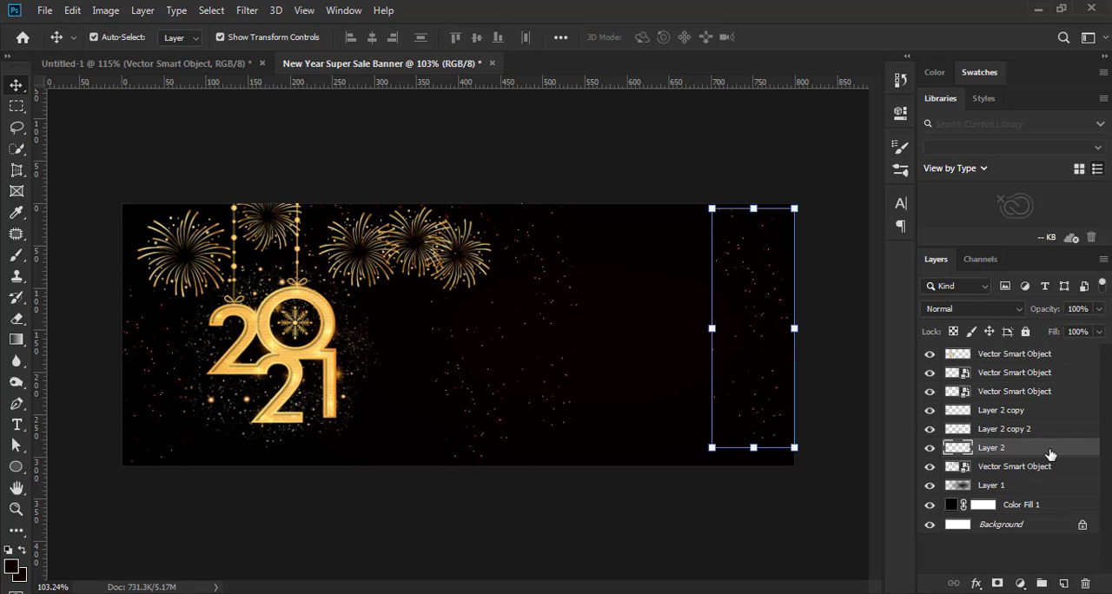
{"action": "key", "text": "ctrl+j"}
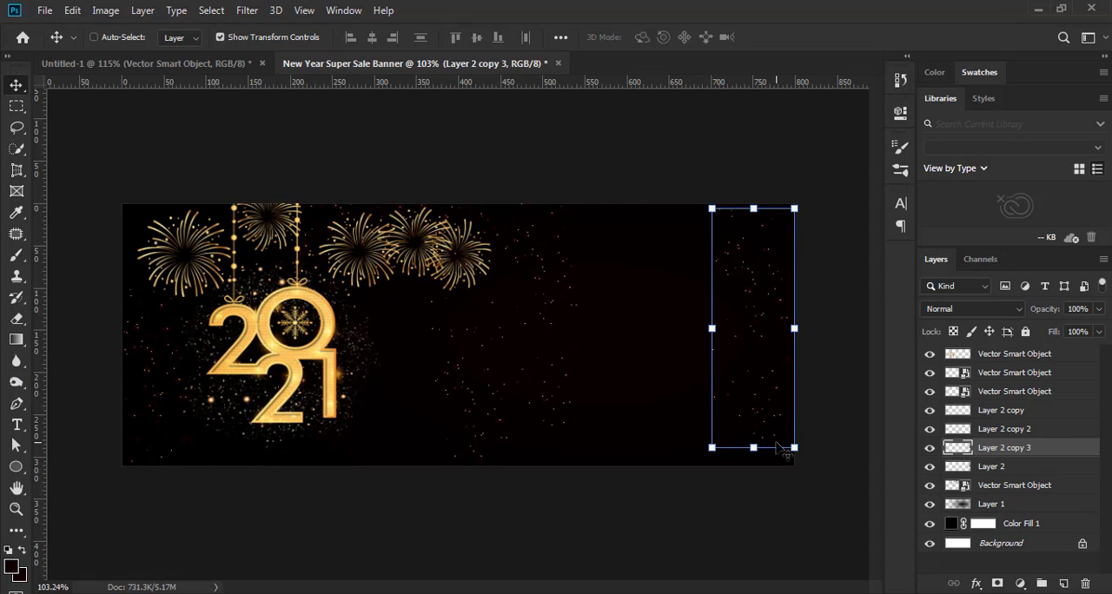
{"action": "key", "text": "ctrl+t"}
{"action": "left_click_drag", "start_coordinate": [744, 398], "coordinate": [413, 452]}
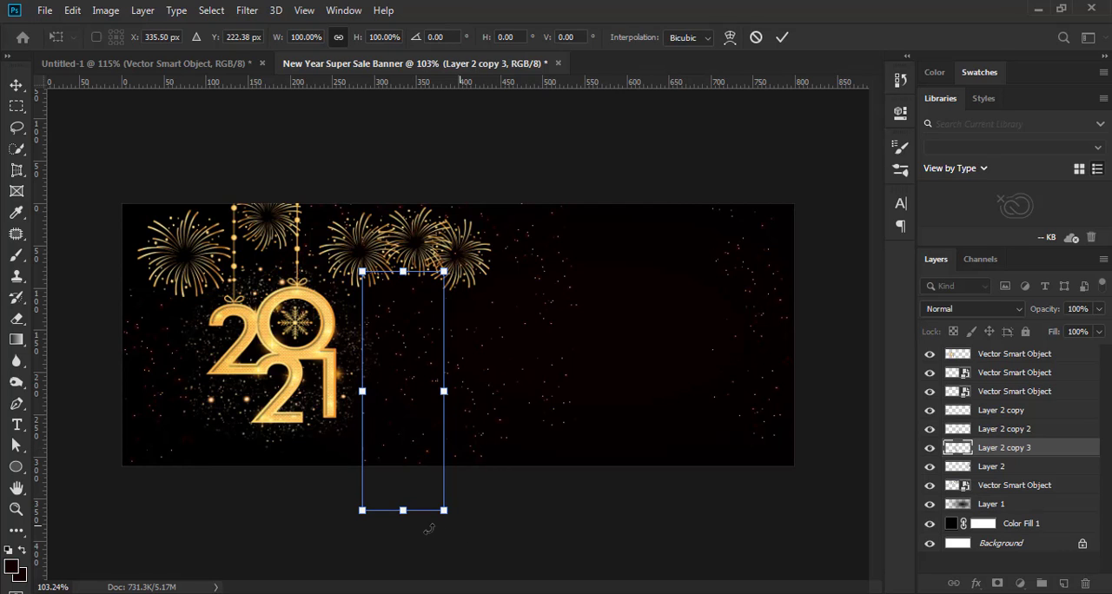
{"action": "left_click_drag", "start_coordinate": [429, 529], "coordinate": [420, 529]}
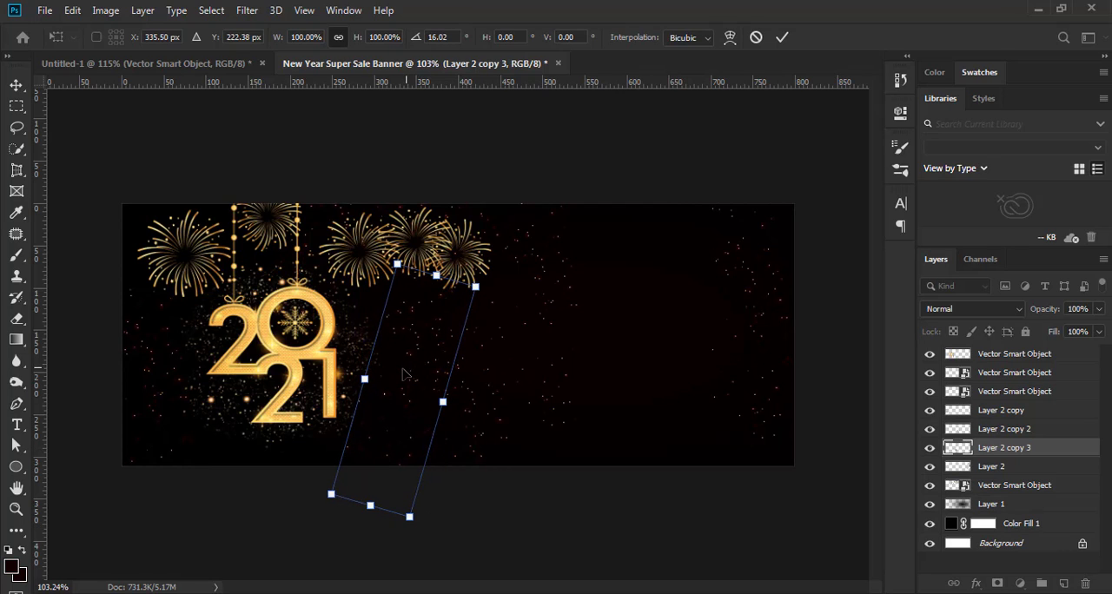
{"action": "left_click_drag", "start_coordinate": [404, 375], "coordinate": [404, 369]}
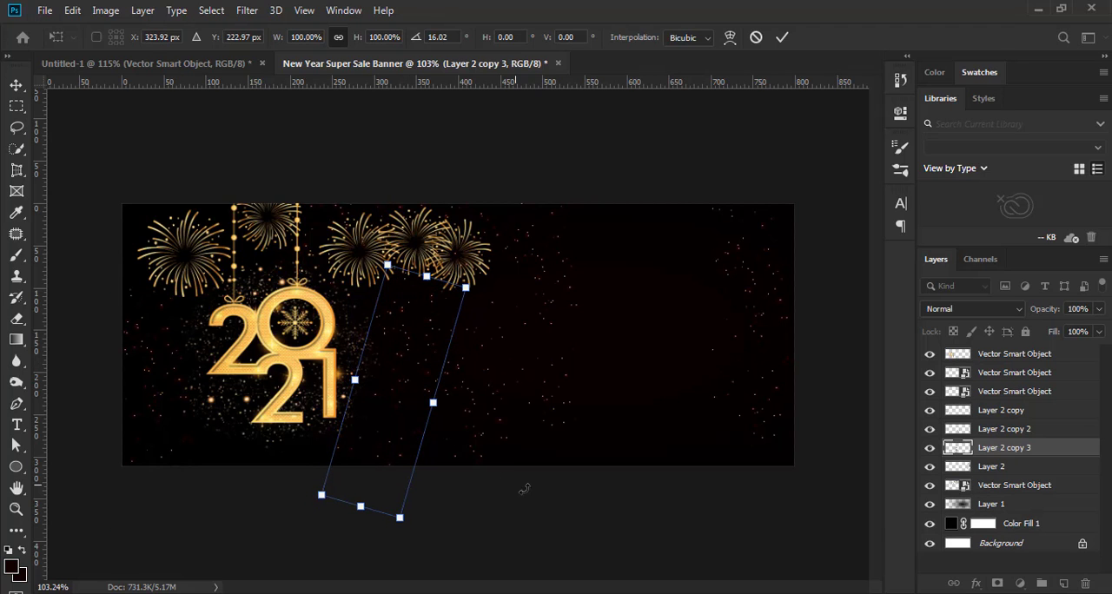
{"action": "key", "text": "Return"}
{"action": "left_click", "coordinate": [693, 548]}
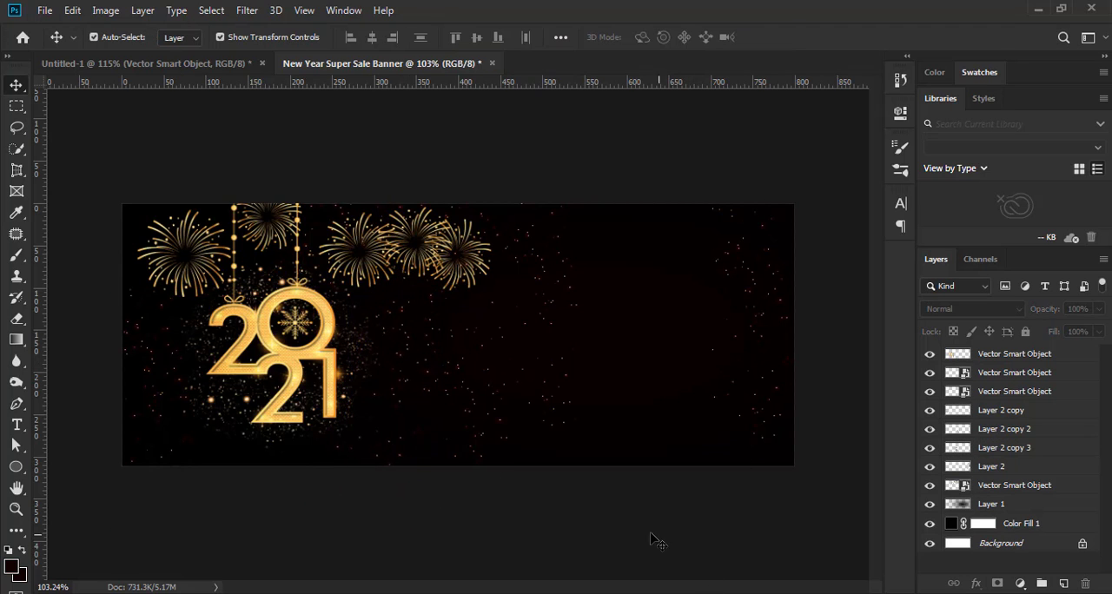
Examine the distribution of the duplicated sparks across the banner at several magnifications
{"action": "scroll", "coordinate": [652, 534], "scroll_direction": "down", "scroll_amount": 4}
{"action": "scroll", "coordinate": [646, 503], "scroll_direction": "up", "scroll_amount": 1}
{"action": "scroll", "coordinate": [647, 507], "scroll_direction": "up", "scroll_amount": 3}
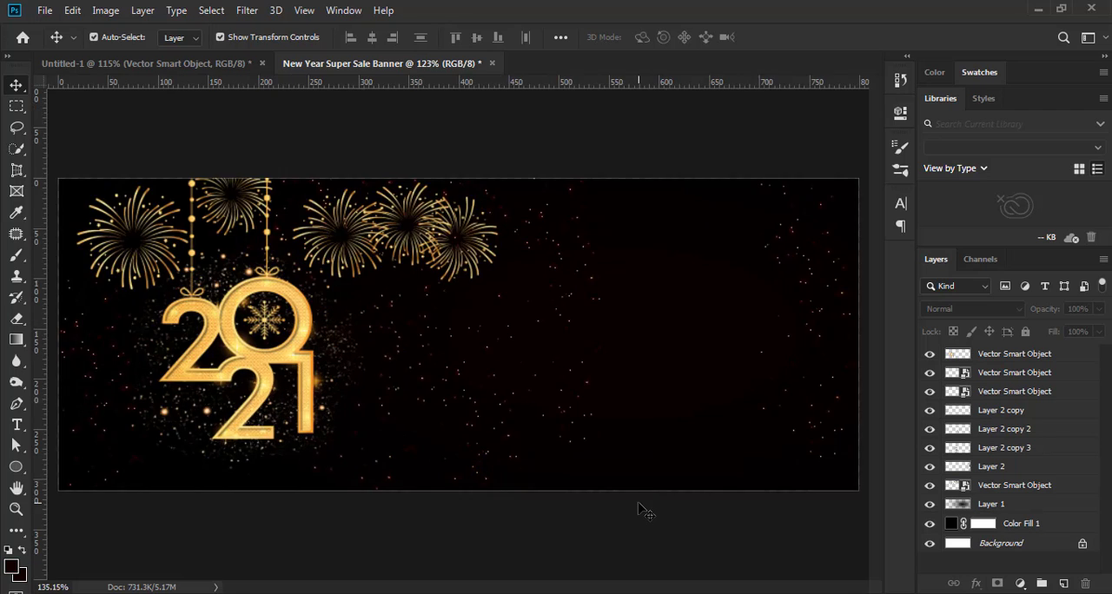
{"action": "scroll", "coordinate": [643, 509], "scroll_direction": "down", "scroll_amount": 2}
{"action": "scroll", "coordinate": [617, 517], "scroll_direction": "down", "scroll_amount": 1}
{"action": "scroll", "coordinate": [614, 519], "scroll_direction": "up", "scroll_amount": 3}
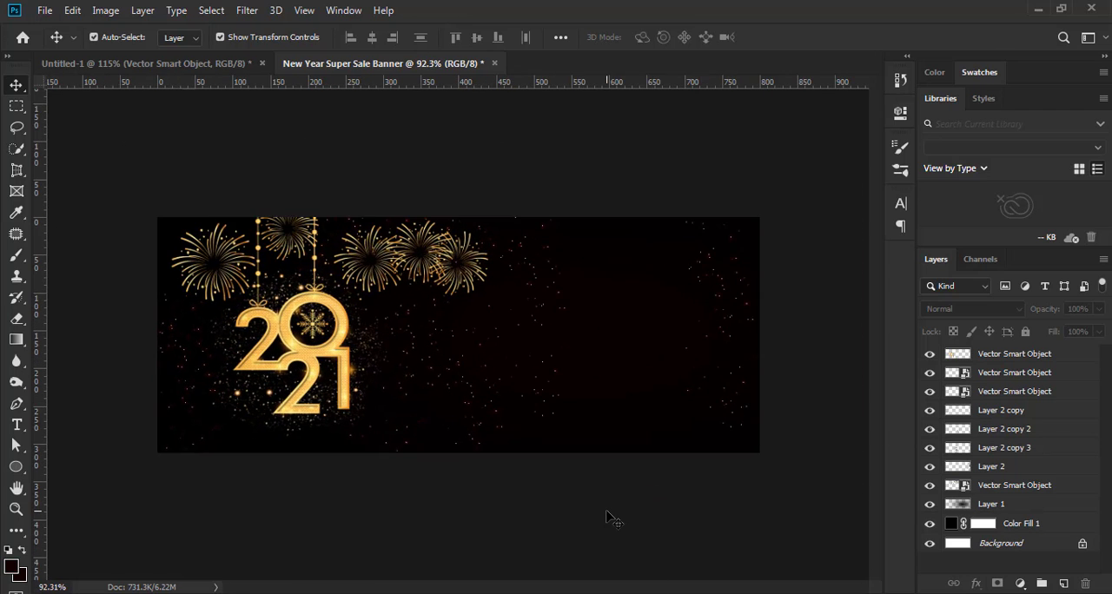
{"action": "scroll", "coordinate": [609, 518], "scroll_direction": "down", "scroll_amount": 1}
{"action": "scroll", "coordinate": [611, 518], "scroll_direction": "up", "scroll_amount": 1}
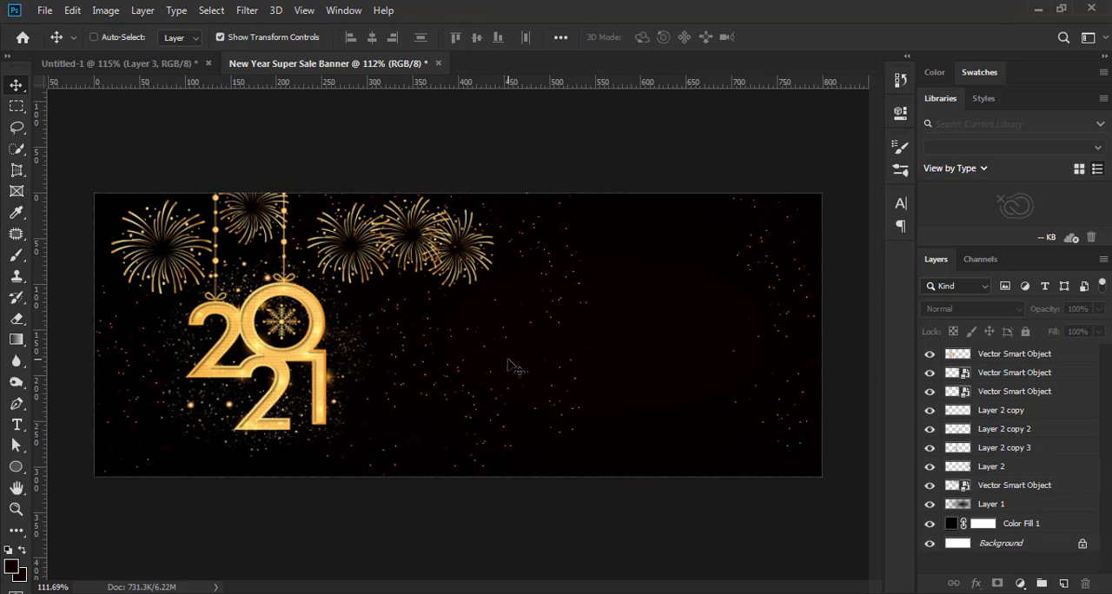
Paste the gold snowflake near the banner's bottom edge, right of the 2021 ornament, and undo the stray duplication of Layer 1
{"action": "key", "text": "ctrl+v"}
{"action": "left_click_drag", "start_coordinate": [456, 339], "coordinate": [224, 463]}
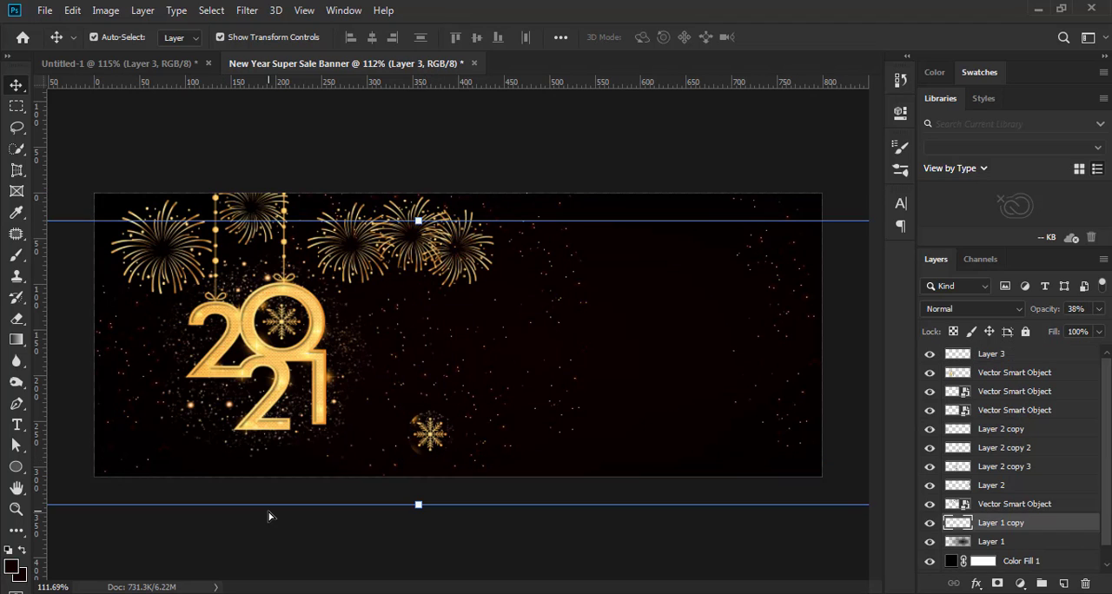
{"action": "key", "text": "ctrl+z"}
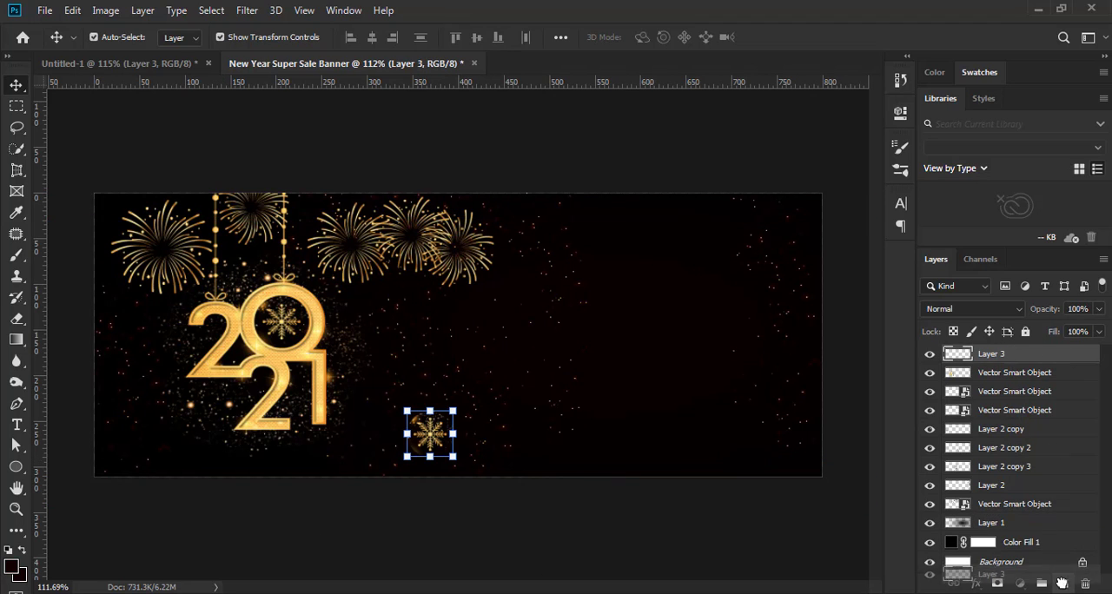
Duplicate the gold snowflake and move the copy to the banner's lower-left corner at X 74.50 px, Y 277.00 px
{"action": "key", "text": "ctrl+j"}
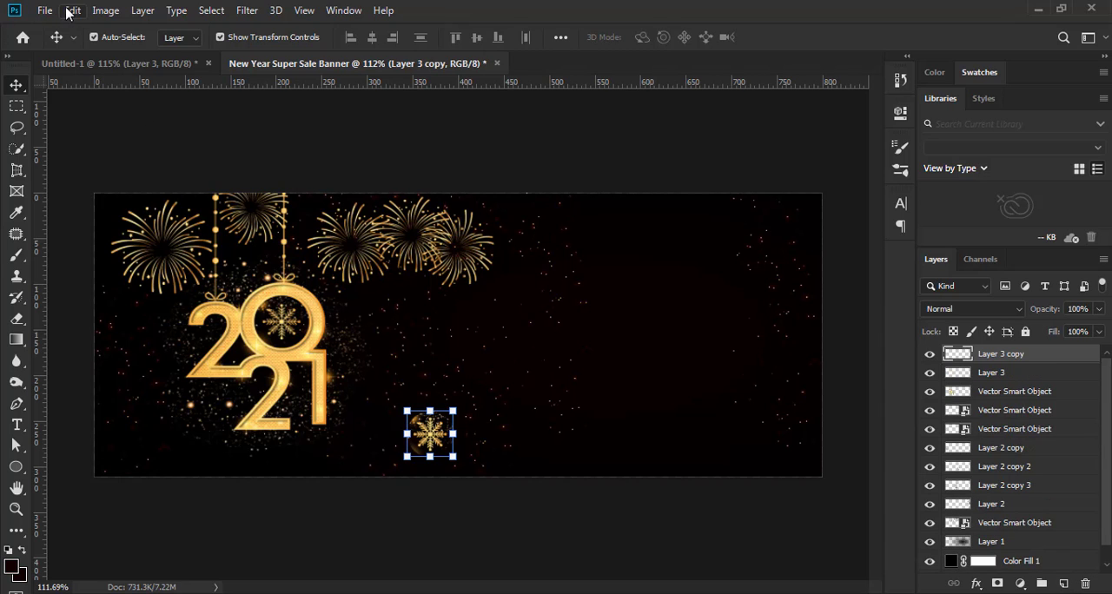
{"action": "left_click", "coordinate": [71, 11]}
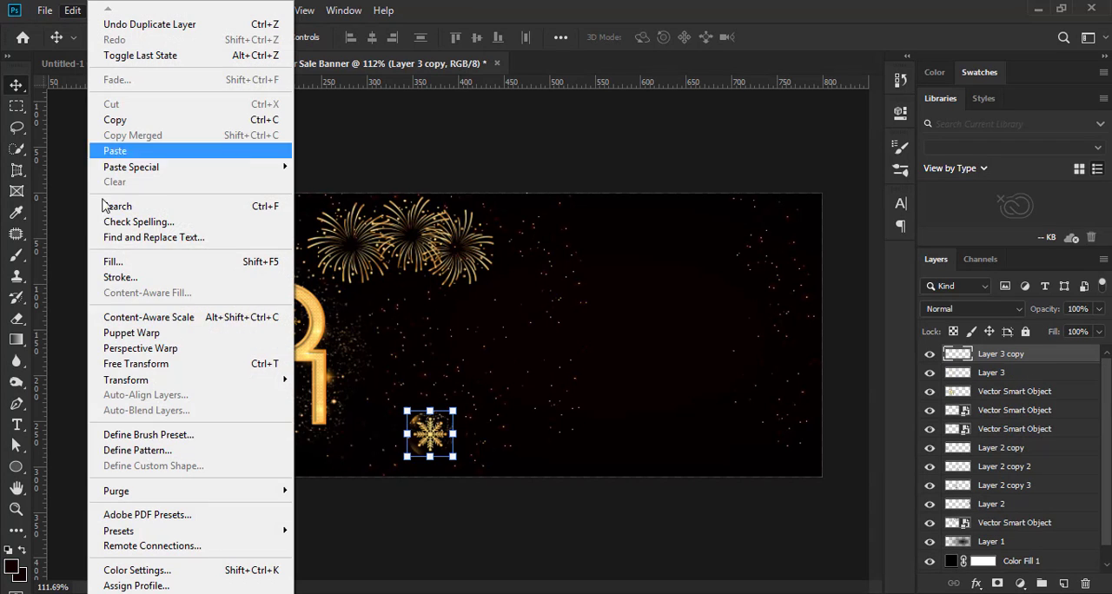
{"action": "left_click", "coordinate": [135, 365]}
{"action": "left_click_drag", "start_coordinate": [431, 433], "coordinate": [160, 445]}
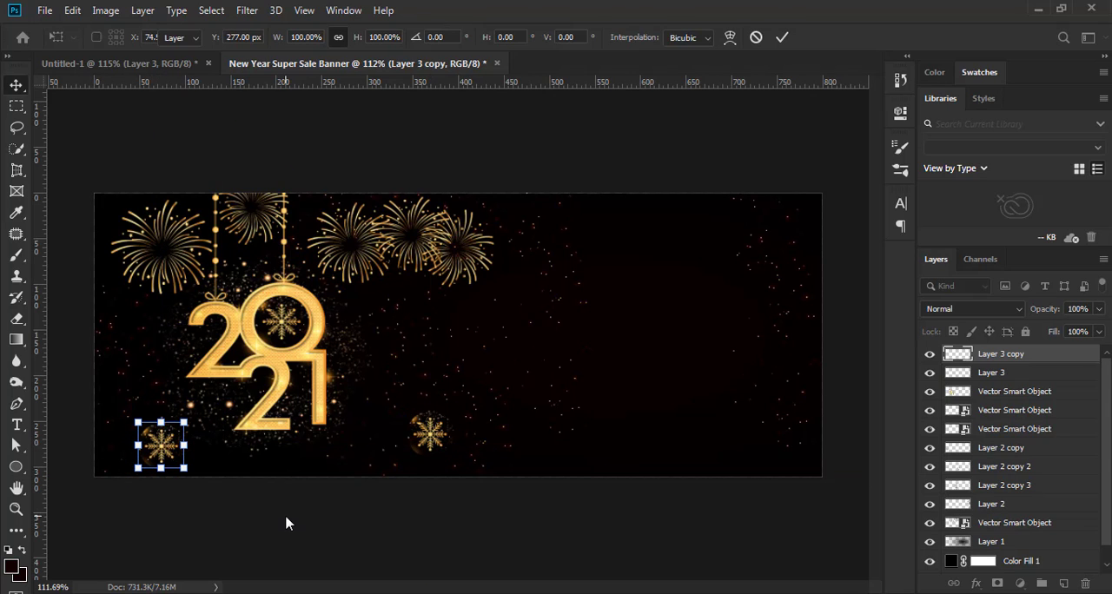
{"action": "key", "text": "Return"}
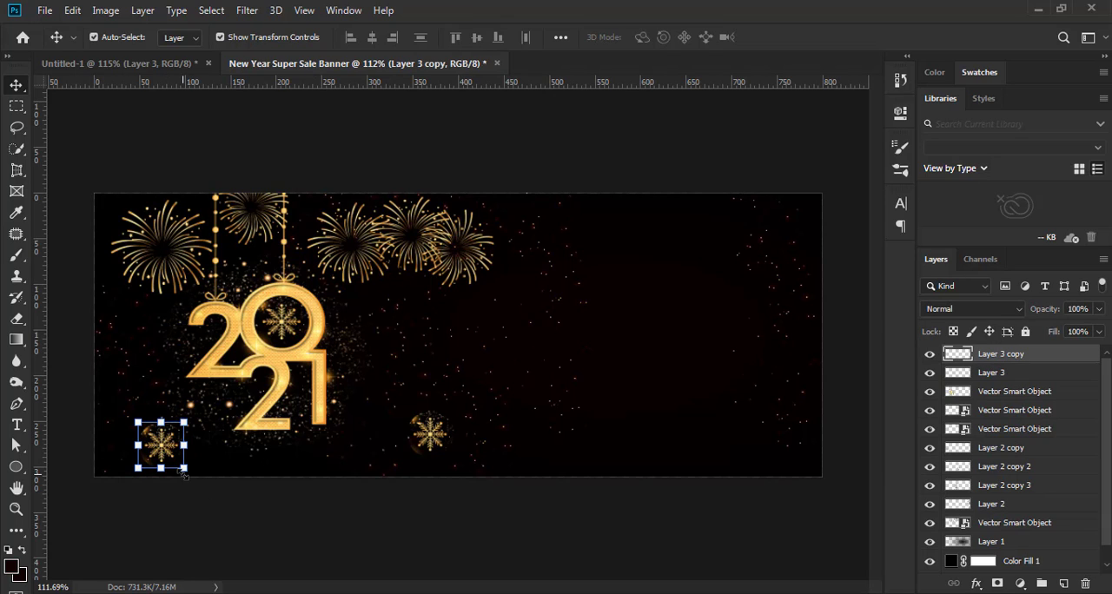
Enlarge the lower-left snowflake to 133.32%, position it at X 74.50 px, Y 273.00 px, and deselect it
{"action": "left_click_drag", "start_coordinate": [191, 480], "coordinate": [171, 444]}
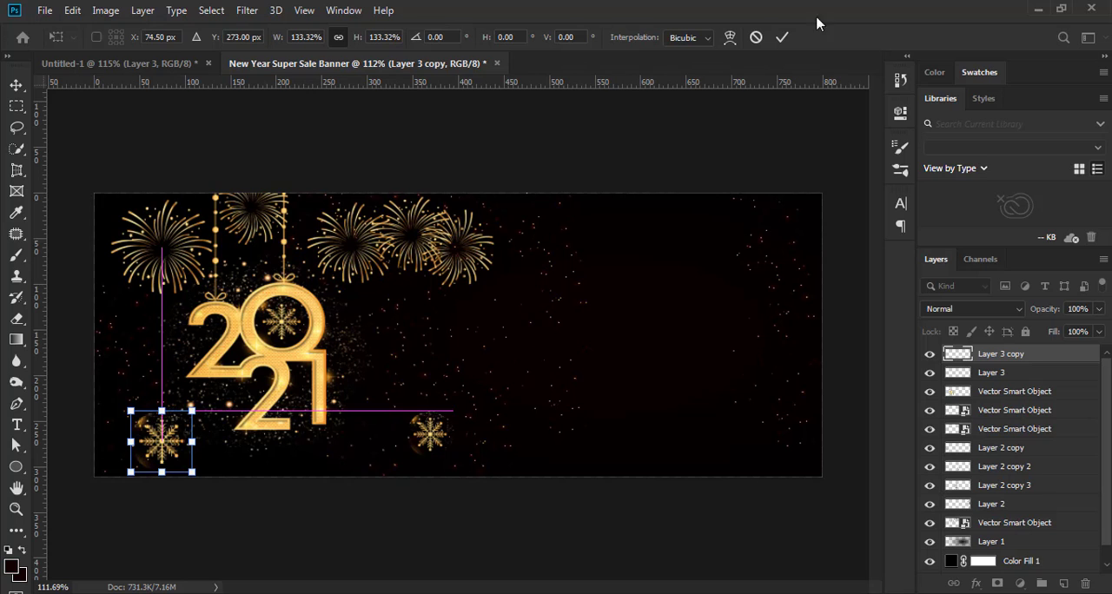
{"action": "left_click", "coordinate": [783, 37]}
{"action": "left_click", "coordinate": [535, 527]}
Examine the banner composition with the two gold snowflakes at several magnifications
{"action": "scroll", "coordinate": [390, 533], "scroll_direction": "down", "scroll_amount": 6}
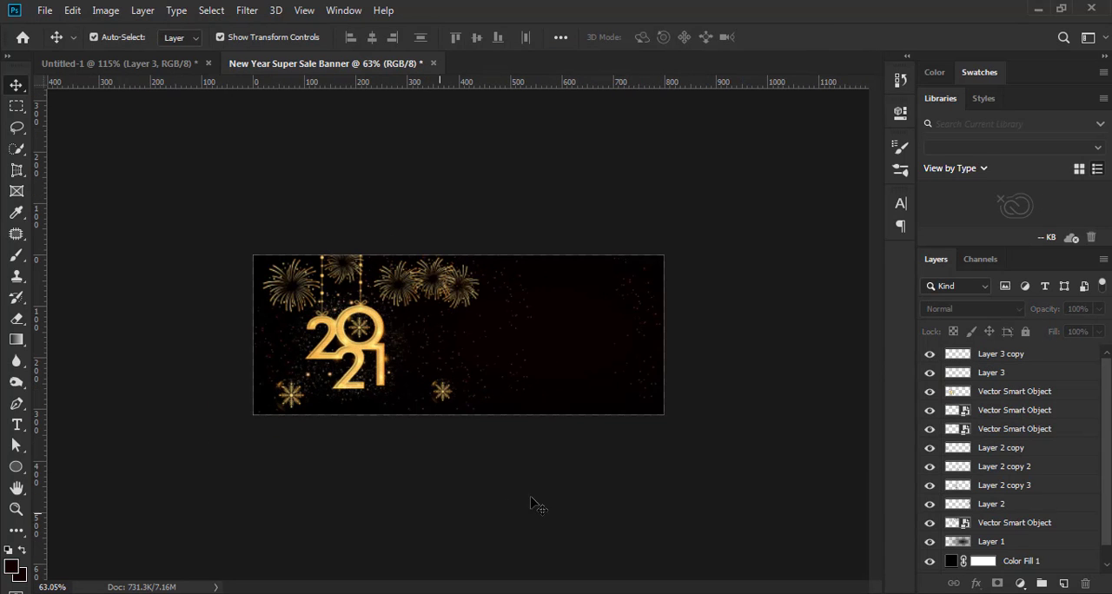
{"action": "scroll", "coordinate": [541, 501], "scroll_direction": "up", "scroll_amount": 2}
{"action": "scroll", "coordinate": [541, 501], "scroll_direction": "up", "scroll_amount": 2}
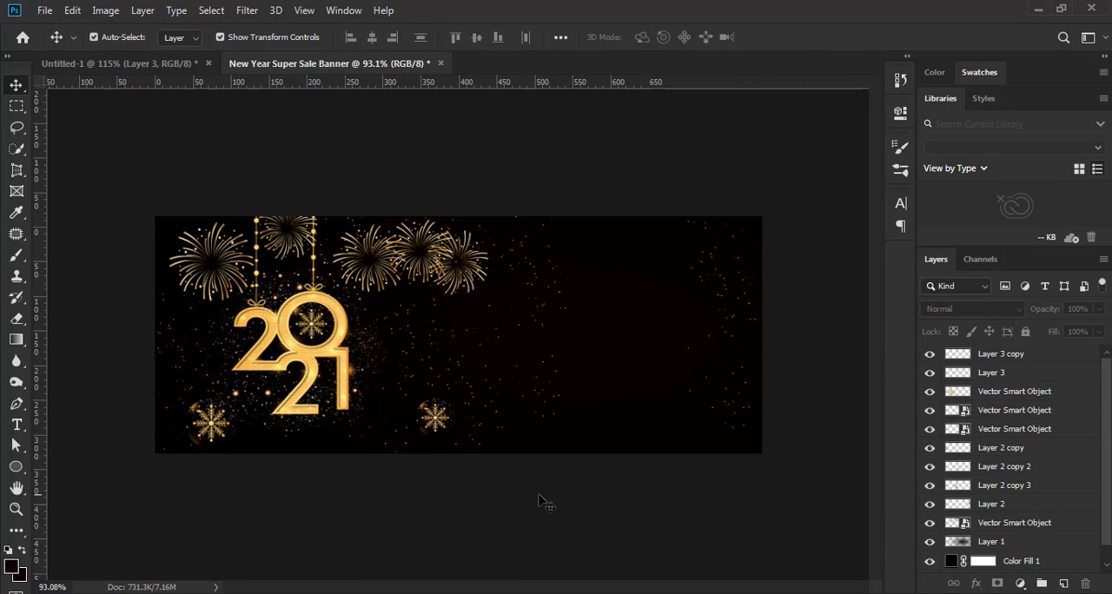
{"action": "scroll", "coordinate": [540, 502], "scroll_direction": "down", "scroll_amount": 3}
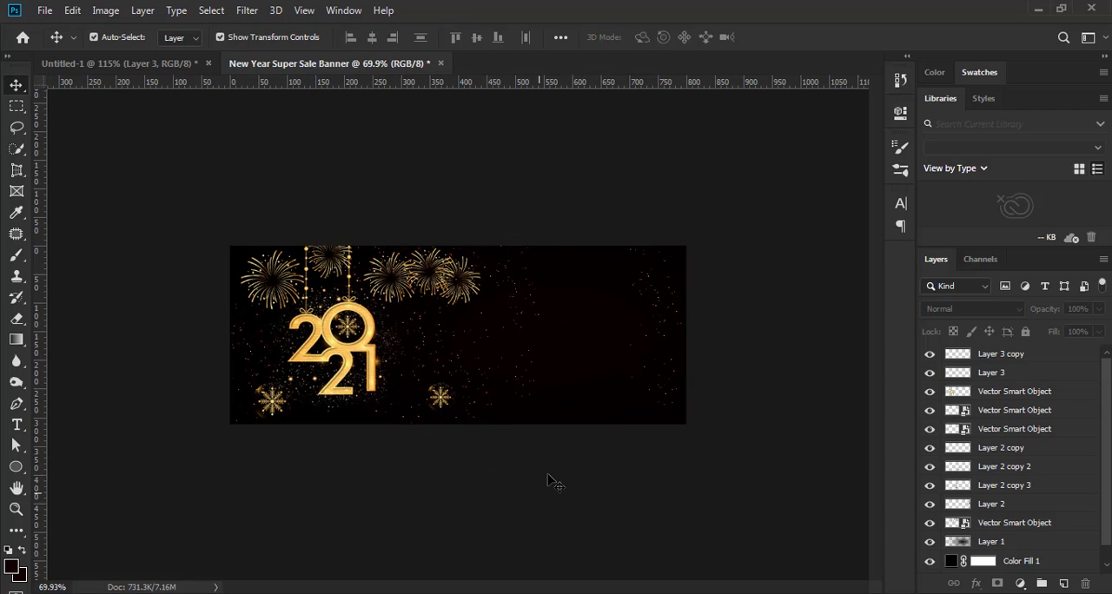
{"action": "scroll", "coordinate": [551, 481], "scroll_direction": "up", "scroll_amount": 2}
{"action": "scroll", "coordinate": [546, 481], "scroll_direction": "up", "scroll_amount": 1}
{"action": "scroll", "coordinate": [546, 480], "scroll_direction": "down", "scroll_amount": 1}
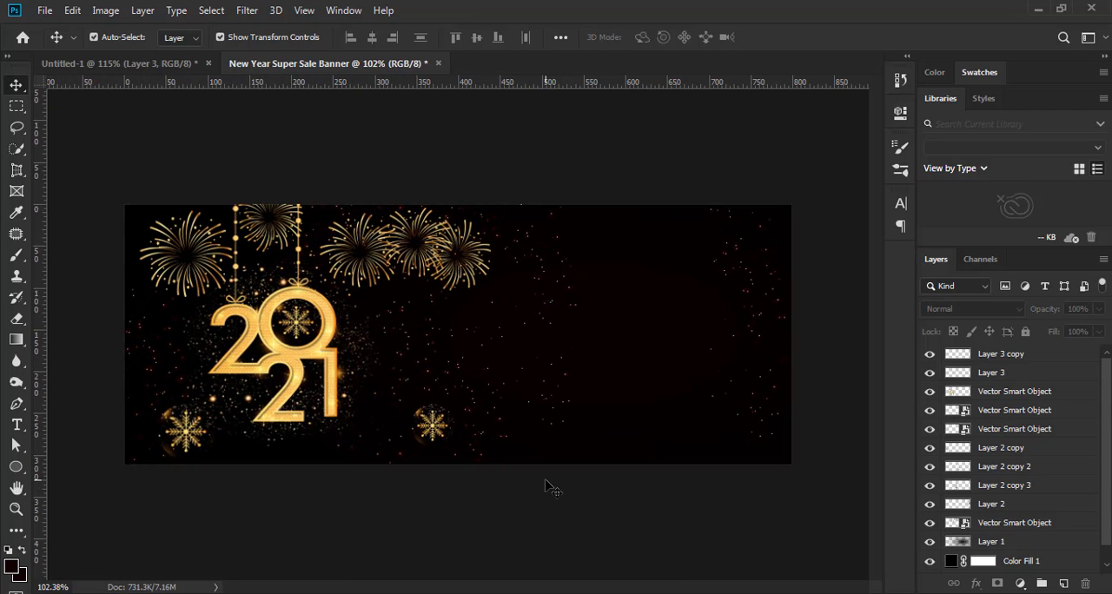
{"action": "scroll", "coordinate": [548, 489], "scroll_direction": "up", "scroll_amount": 1}
{"action": "scroll", "coordinate": [548, 490], "scroll_direction": "down", "scroll_amount": 1}
{"action": "scroll", "coordinate": [548, 490], "scroll_direction": "up", "scroll_amount": 1}
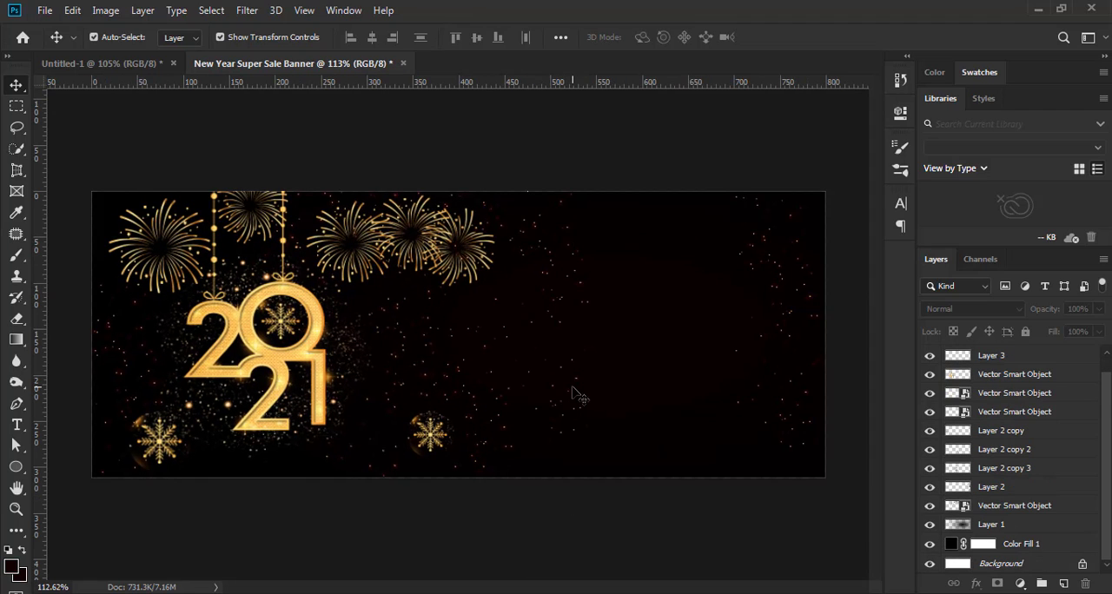
Paste the group of three faded snowflakes and move it to the banner's upper edge, right of the fireworks
{"action": "key", "text": "ctrl+v"}
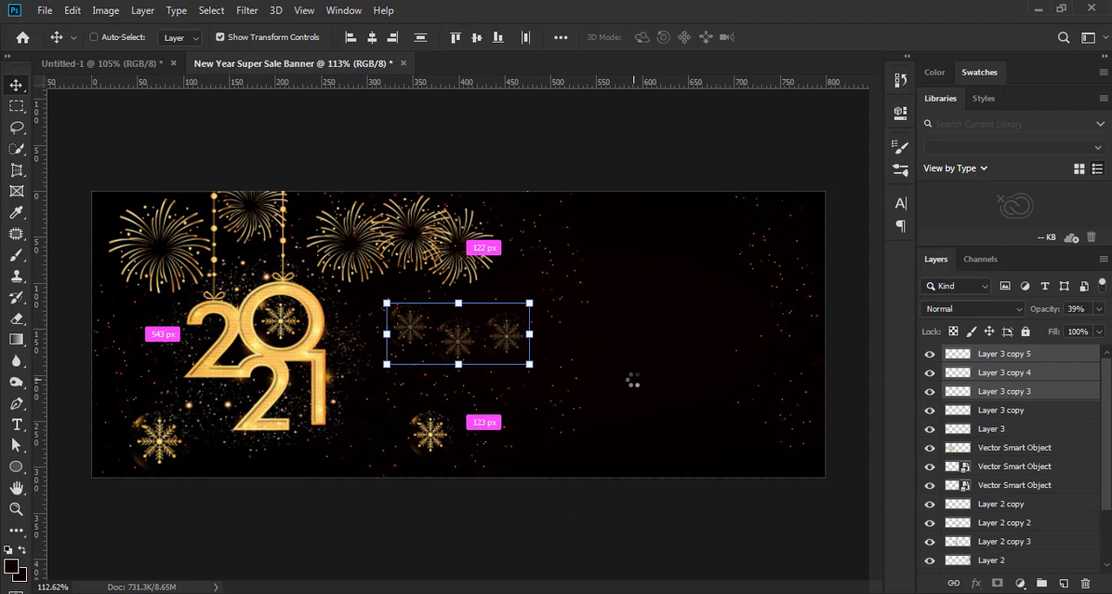
{"action": "left_click_drag", "start_coordinate": [507, 342], "coordinate": [686, 247]}
{"action": "left_click", "coordinate": [785, 39]}
{"action": "left_click", "coordinate": [687, 550]}
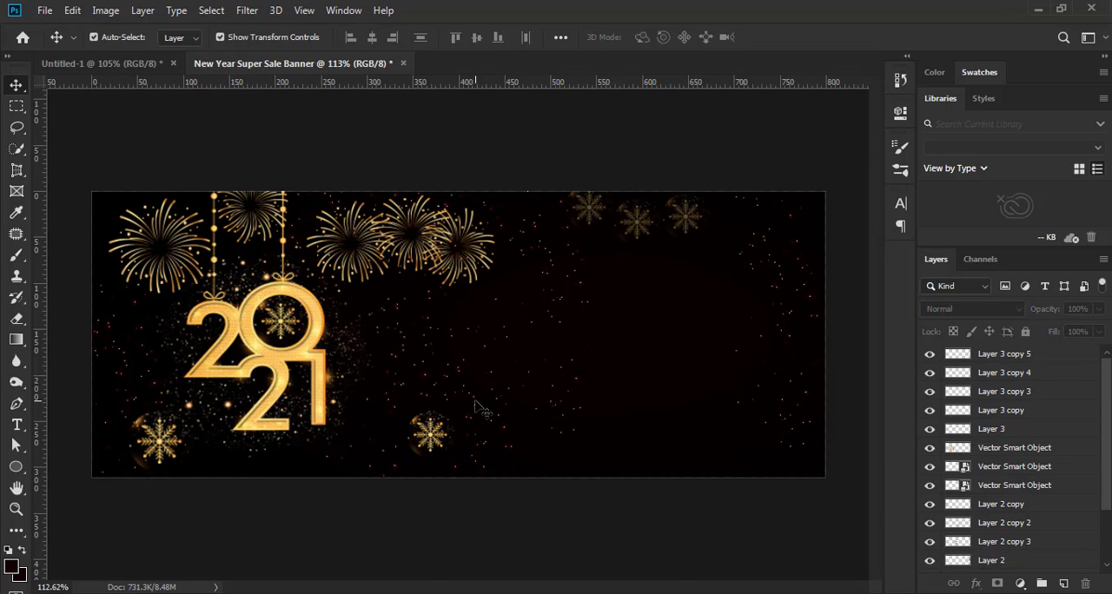
Move the middle spark cluster down over the lower edge and rotate the cluster beside the ornament 20.54° at X 325.87 px, Y 228.93 px
{"action": "left_click_drag", "start_coordinate": [476, 408], "coordinate": [509, 505]}
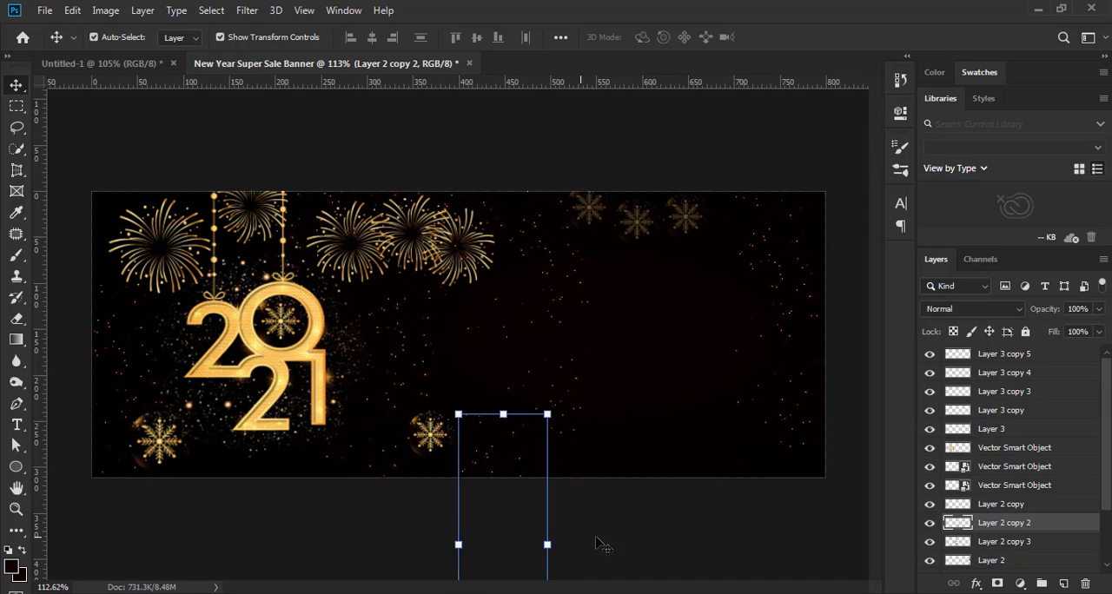
{"action": "left_click", "coordinate": [612, 536]}
{"action": "left_click_drag", "start_coordinate": [406, 357], "coordinate": [422, 356]}
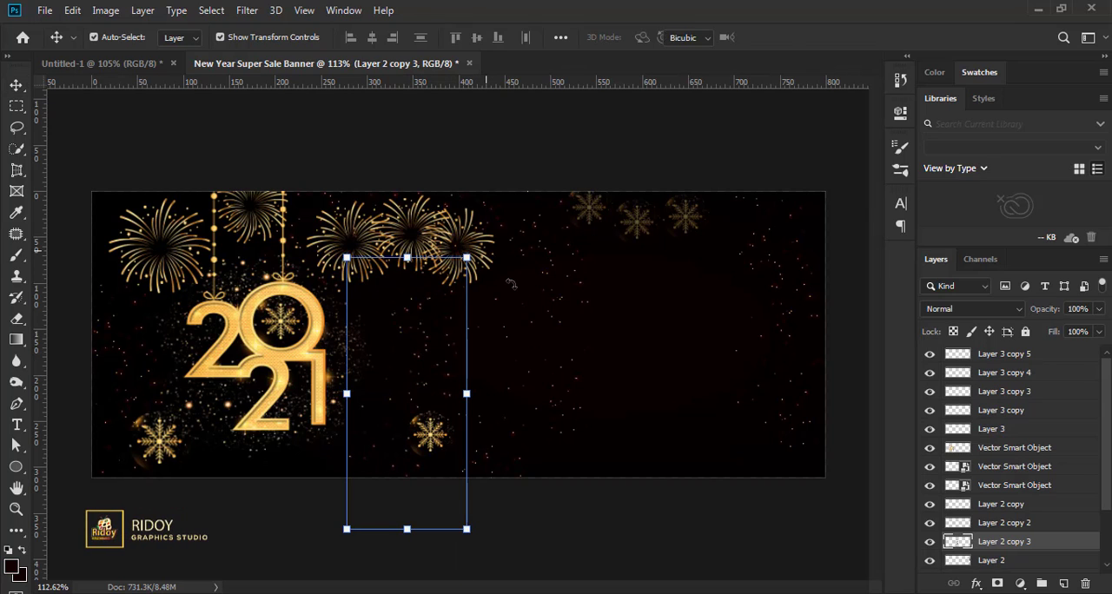
{"action": "left_click_drag", "start_coordinate": [511, 283], "coordinate": [513, 306]}
{"action": "mouse_move", "coordinate": [450, 345]}
{"action": "left_mouse_down"}
{"action": "mouse_move", "coordinate": [433, 348]}
{"action": "mouse_move", "coordinate": [425, 422]}
{"action": "mouse_move", "coordinate": [412, 395]}
{"action": "mouse_move", "coordinate": [410, 476]}
{"action": "mouse_move", "coordinate": [424, 358]}
{"action": "mouse_move", "coordinate": [434, 359]}
{"action": "left_mouse_up"}
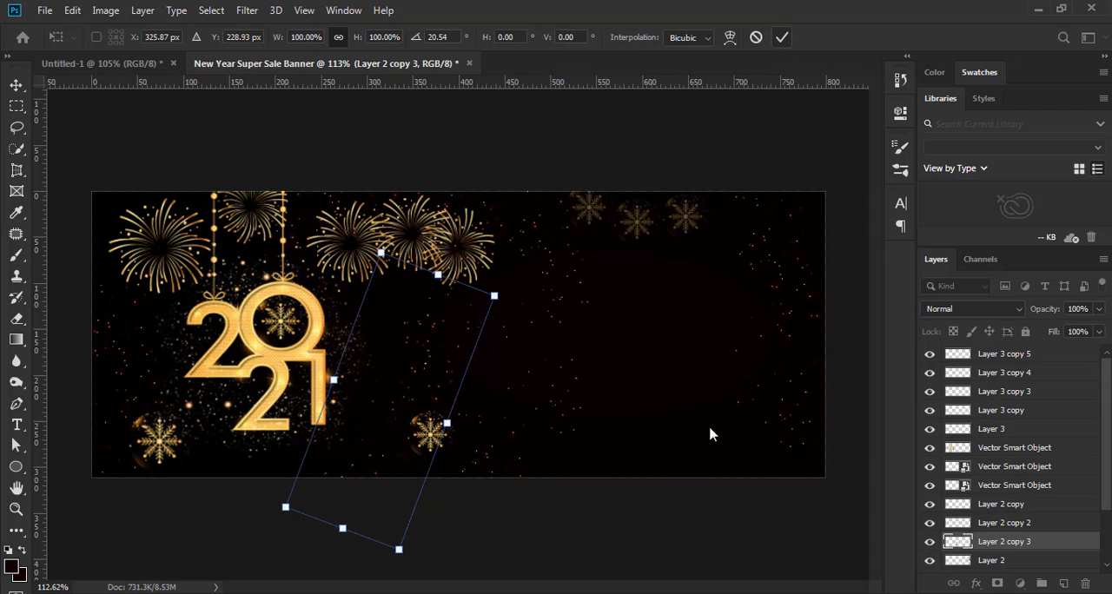
{"action": "key", "text": "Escape"}
{"action": "left_click", "coordinate": [673, 545]}
Examine the banner composition with the rearranged sparks at several magnifications
{"action": "scroll", "coordinate": [640, 528], "scroll_direction": "down", "scroll_amount": 6}
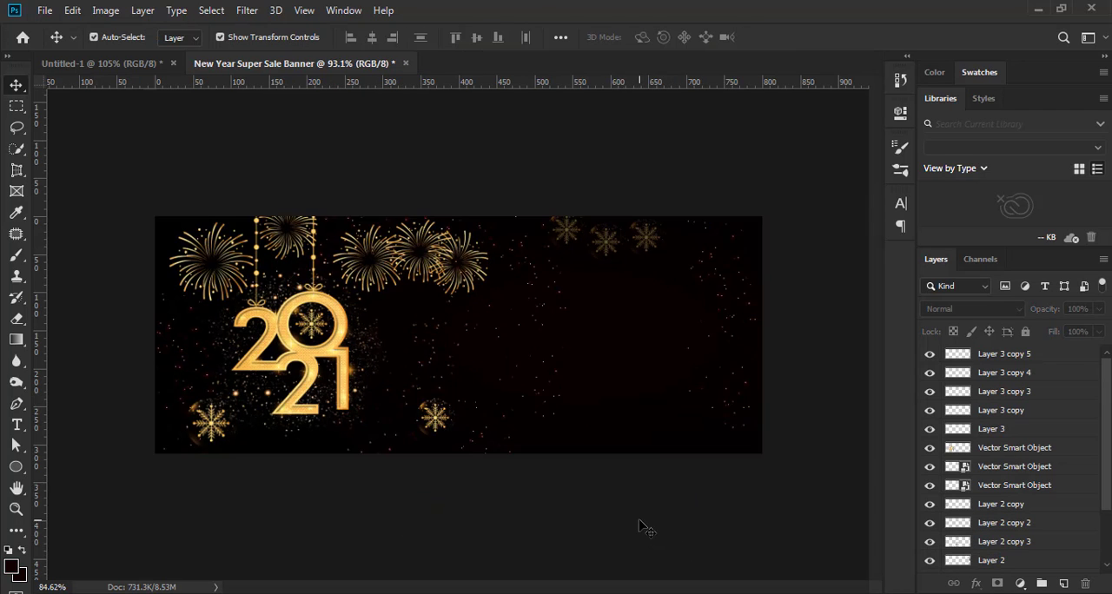
{"action": "scroll", "coordinate": [645, 507], "scroll_direction": "up", "scroll_amount": 5}
{"action": "scroll", "coordinate": [644, 512], "scroll_direction": "up", "scroll_amount": 2}
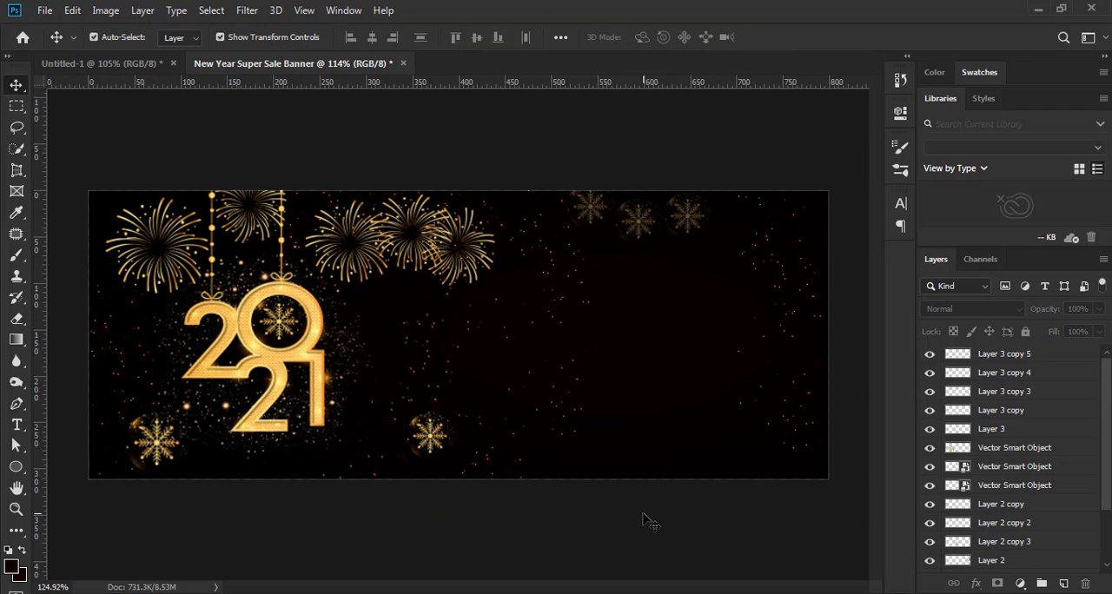
{"action": "scroll", "coordinate": [645, 520], "scroll_direction": "down", "scroll_amount": 2}
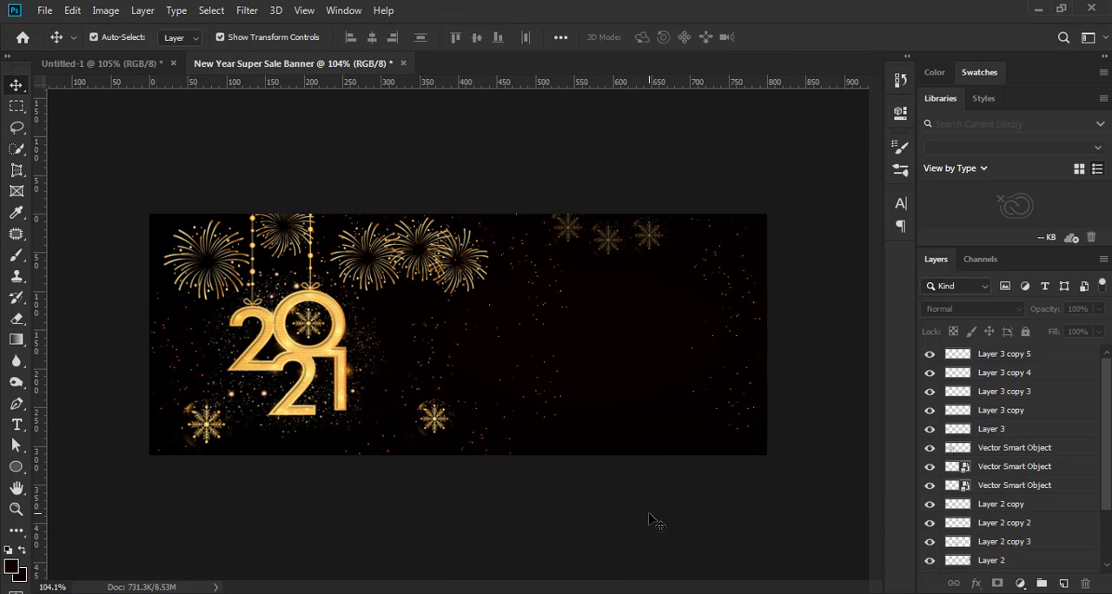
{"action": "scroll", "coordinate": [652, 519], "scroll_direction": "up", "scroll_amount": 2}
{"action": "scroll", "coordinate": [650, 520], "scroll_direction": "down", "scroll_amount": 3}
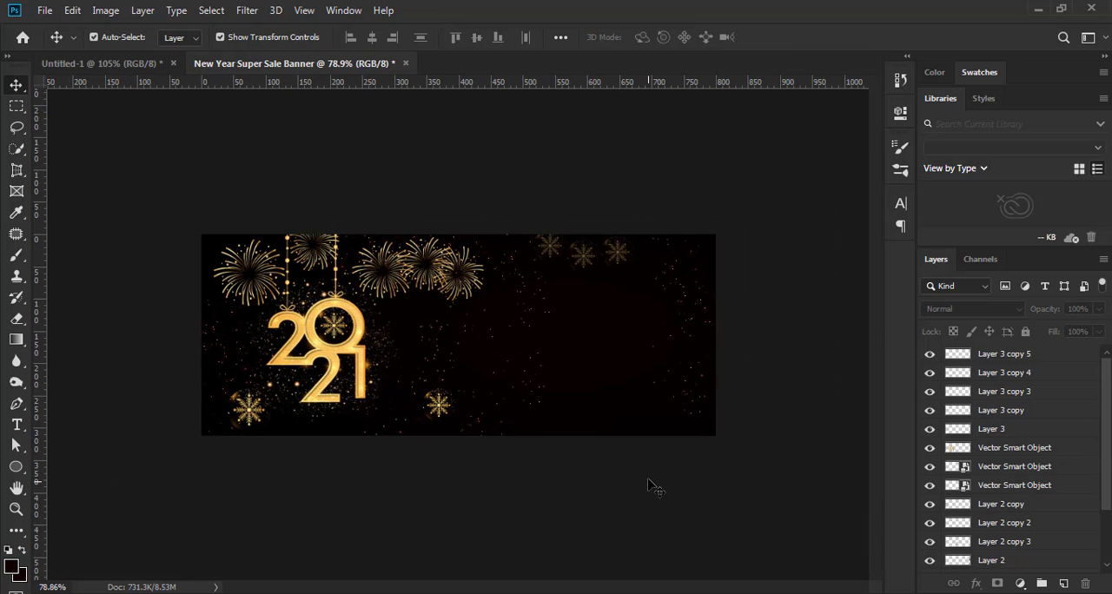
{"action": "scroll", "coordinate": [651, 496], "scroll_direction": "up", "scroll_amount": 3}
{"action": "scroll", "coordinate": [647, 503], "scroll_direction": "down", "scroll_amount": 2}
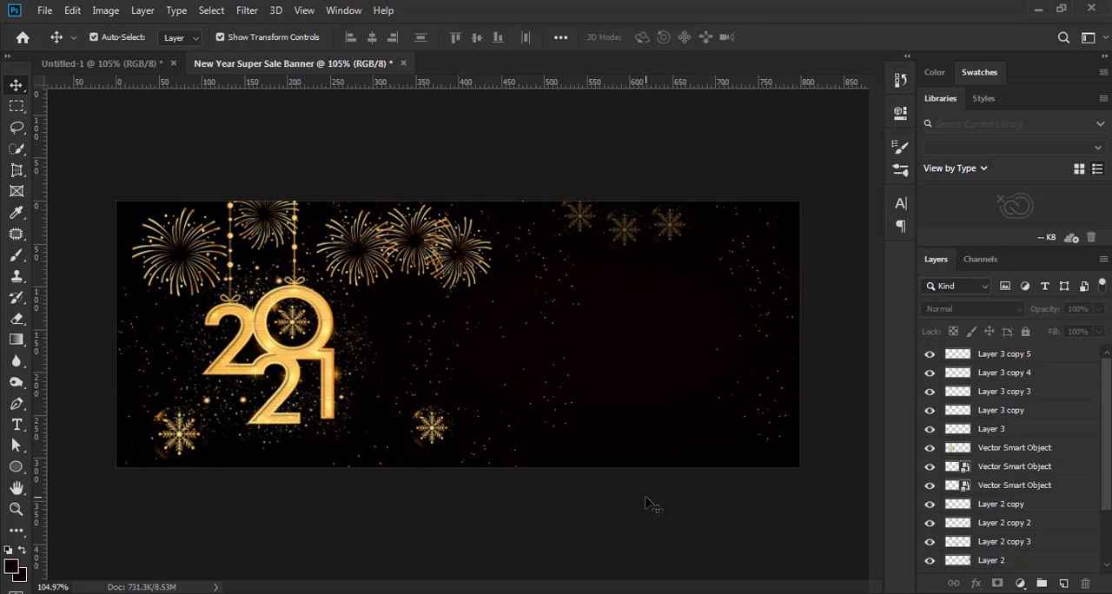
Add three separate text layers reading "New Year", "Super" and "Sale" beneath one another in the empty area right of the fireworks
{"action": "scroll", "coordinate": [647, 502], "scroll_direction": "up", "scroll_amount": 2}
{"action": "scroll", "coordinate": [612, 352], "scroll_direction": "up", "scroll_amount": 3}
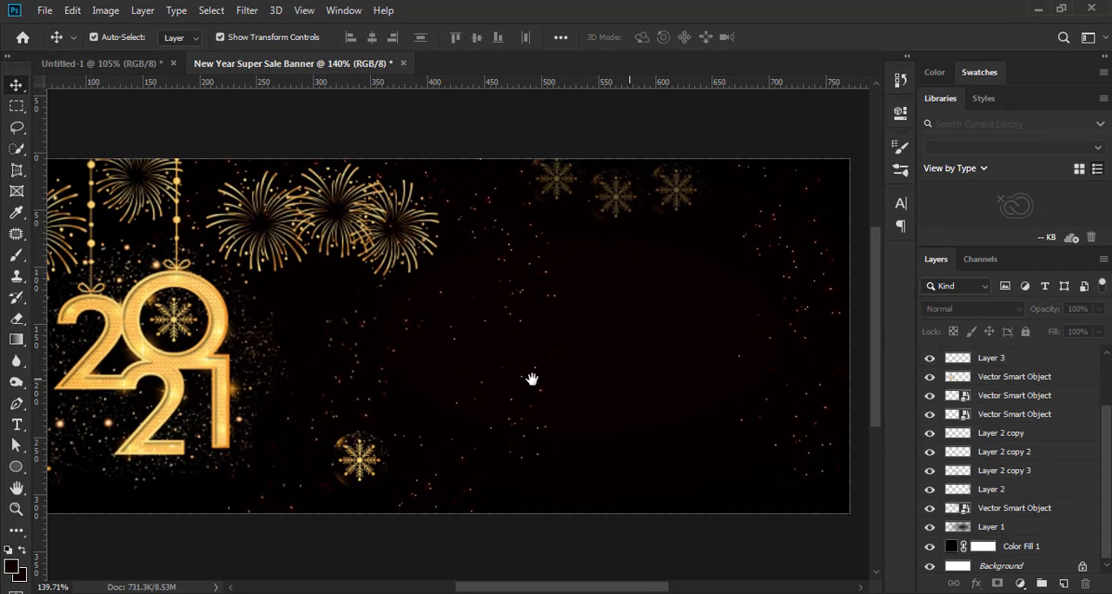
{"action": "left_click_drag", "start_coordinate": [532, 380], "coordinate": [467, 375]}
{"action": "key", "text": "t"}
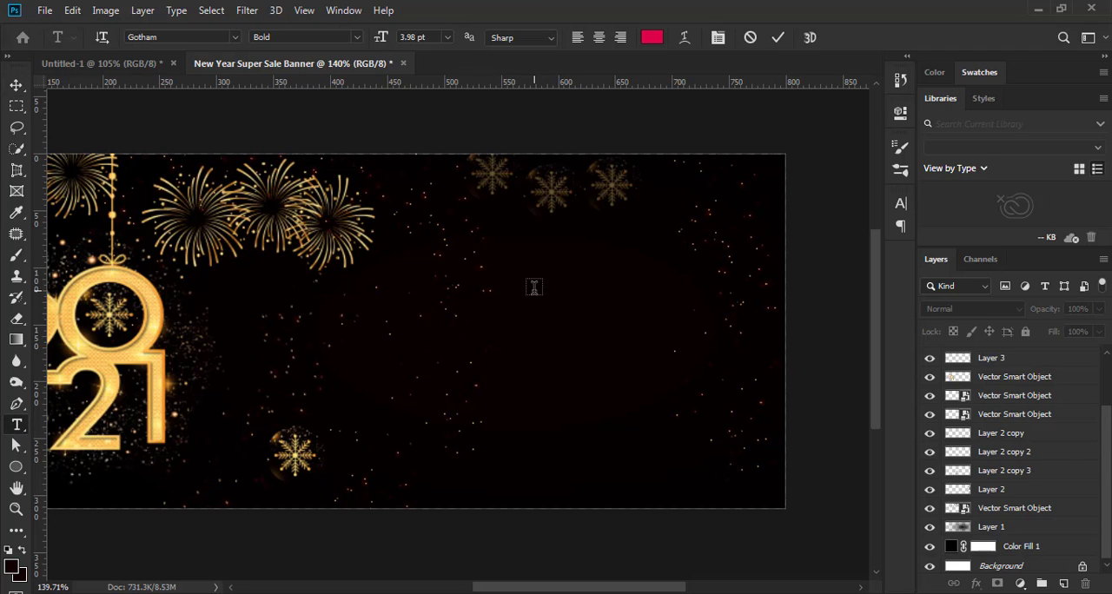
{"action": "left_click", "coordinate": [534, 287]}
{"action": "type", "text": "New Year"}
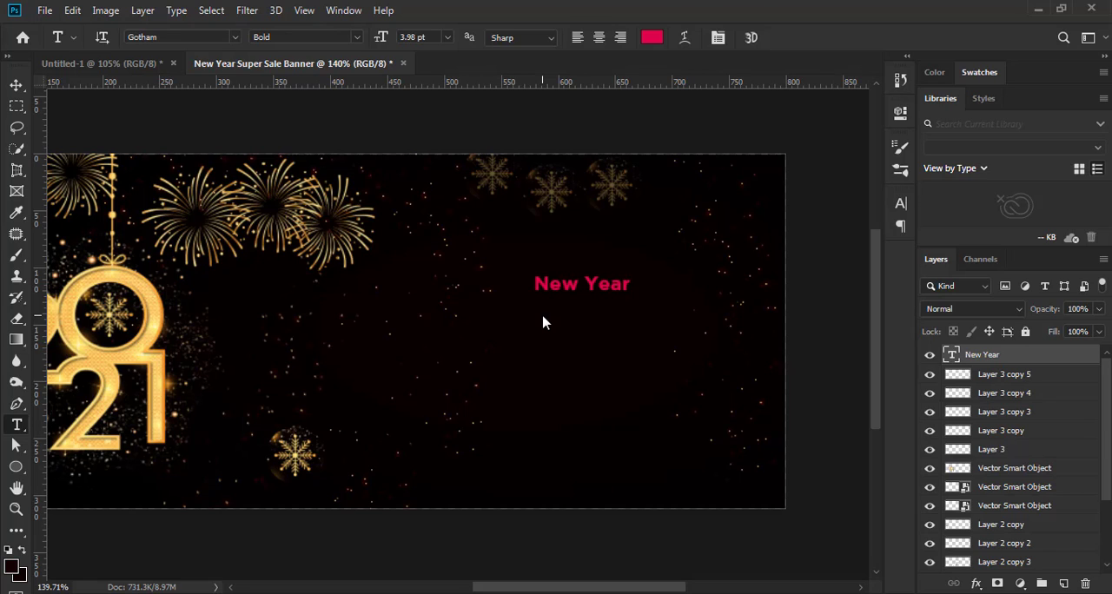
{"action": "left_click", "coordinate": [543, 322]}
{"action": "type", "text": "Super"}
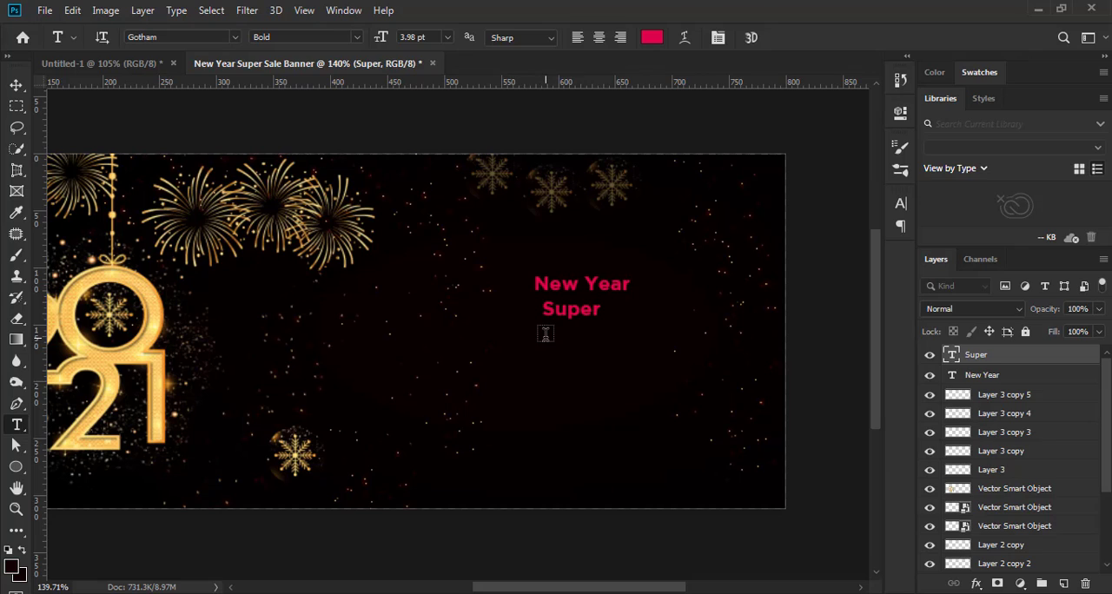
{"action": "left_click", "coordinate": [545, 332]}
{"action": "type", "text": "S"}
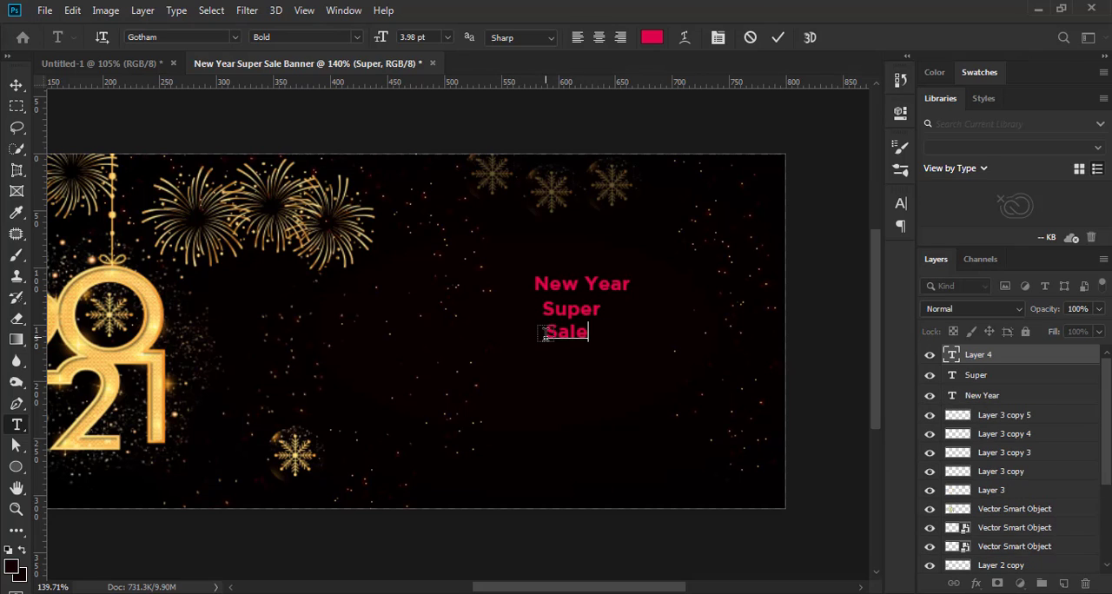
{"action": "type", "text": "ale"}
{"action": "left_click", "coordinate": [778, 36]}
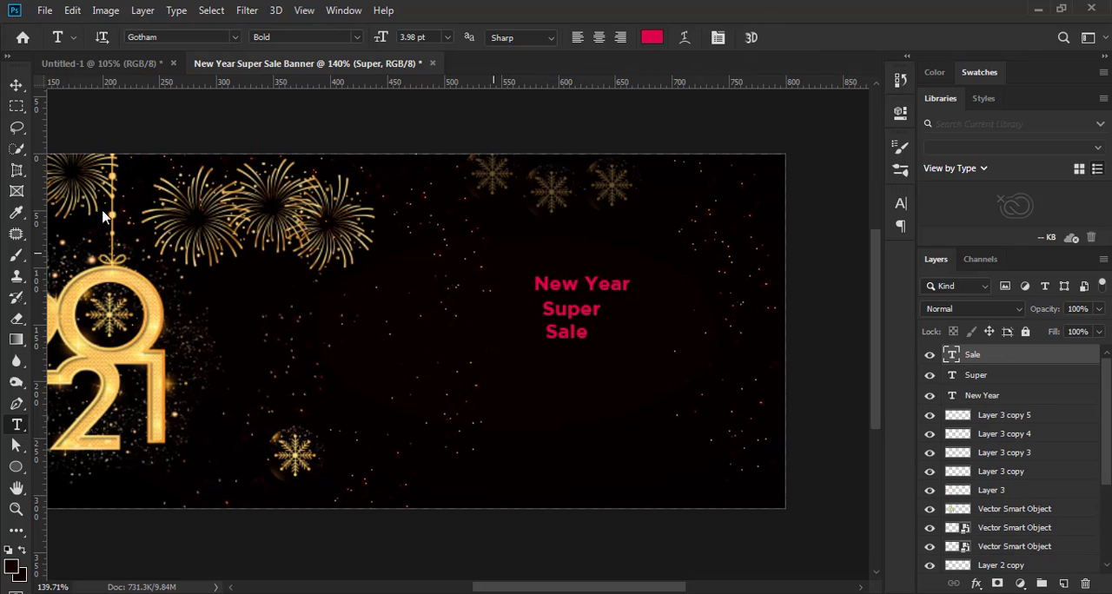
Move the "New Year" text up and slightly left, away from "Super"
{"action": "left_click", "coordinate": [15, 85]}
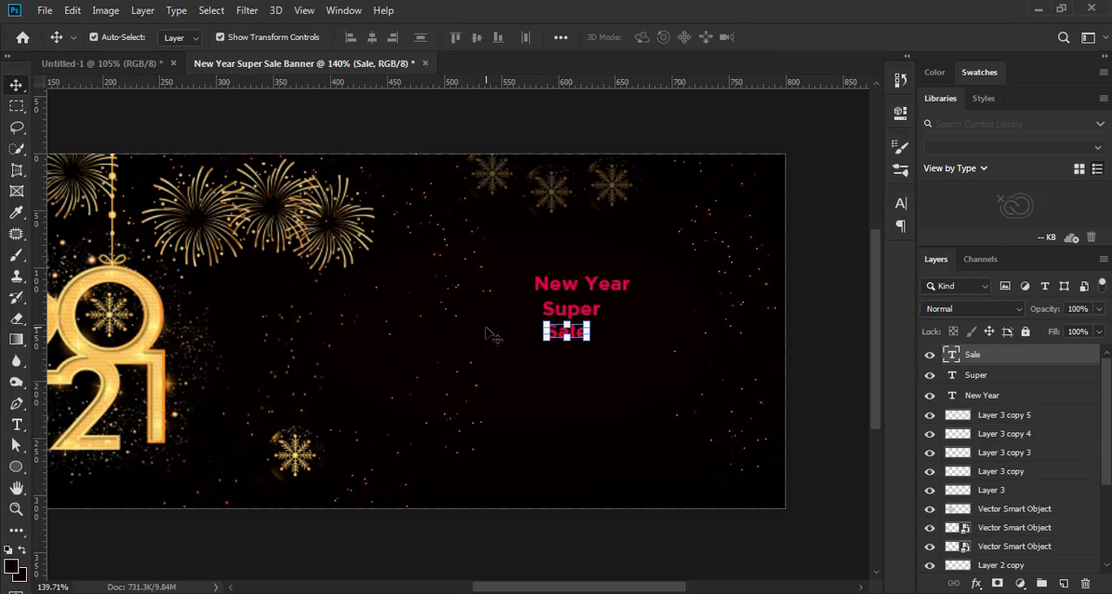
{"action": "left_click", "coordinate": [586, 291]}
{"action": "left_click_drag", "start_coordinate": [605, 290], "coordinate": [566, 257]}
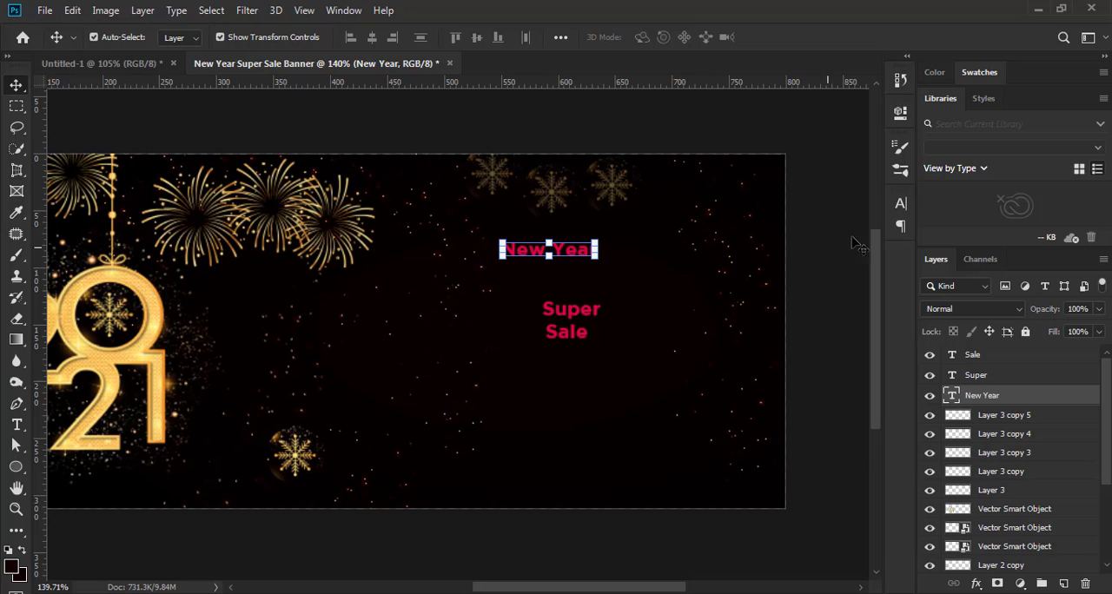
Set the "New Year" text colour to golden yellow ffbc00 and apply faux italic
{"action": "left_click", "coordinate": [901, 207]}
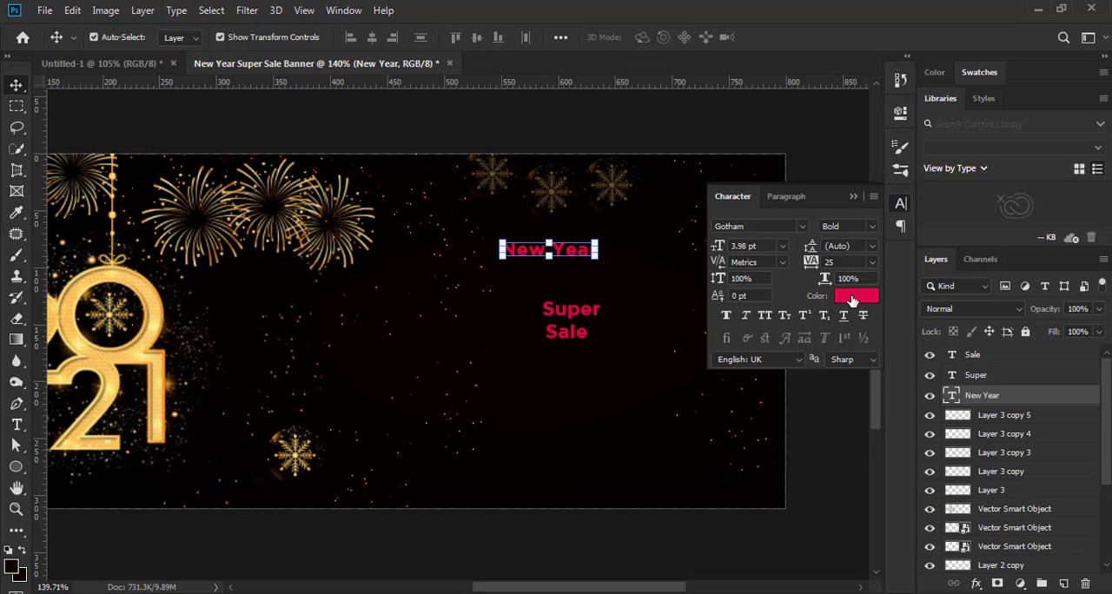
{"action": "left_click", "coordinate": [852, 299]}
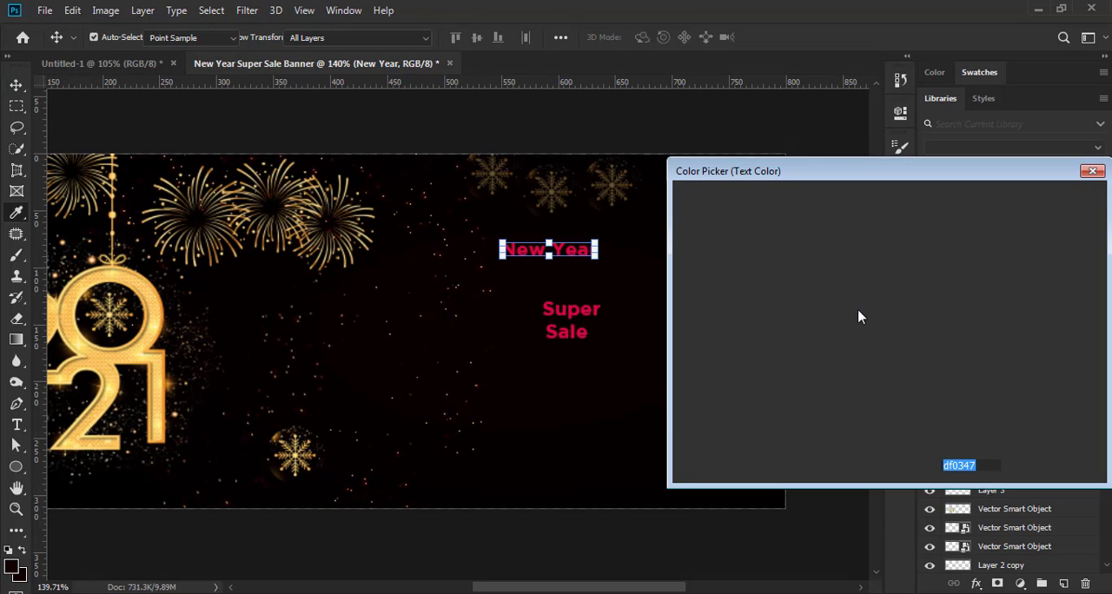
{"action": "left_click", "coordinate": [136, 349]}
{"action": "type", "text": "ffbc00"}
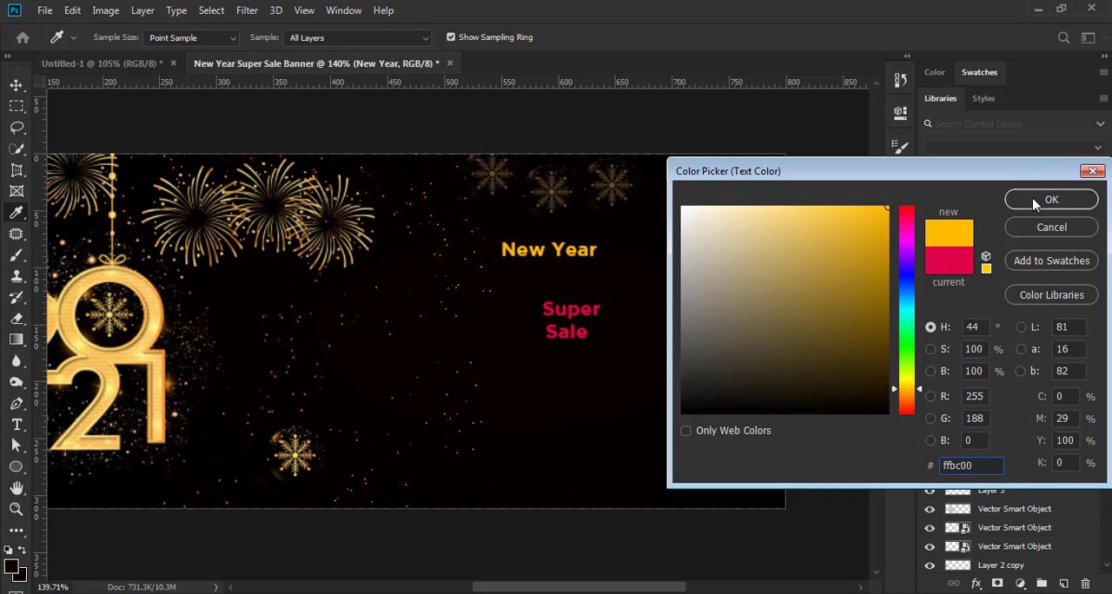
{"action": "left_click", "coordinate": [1052, 199]}
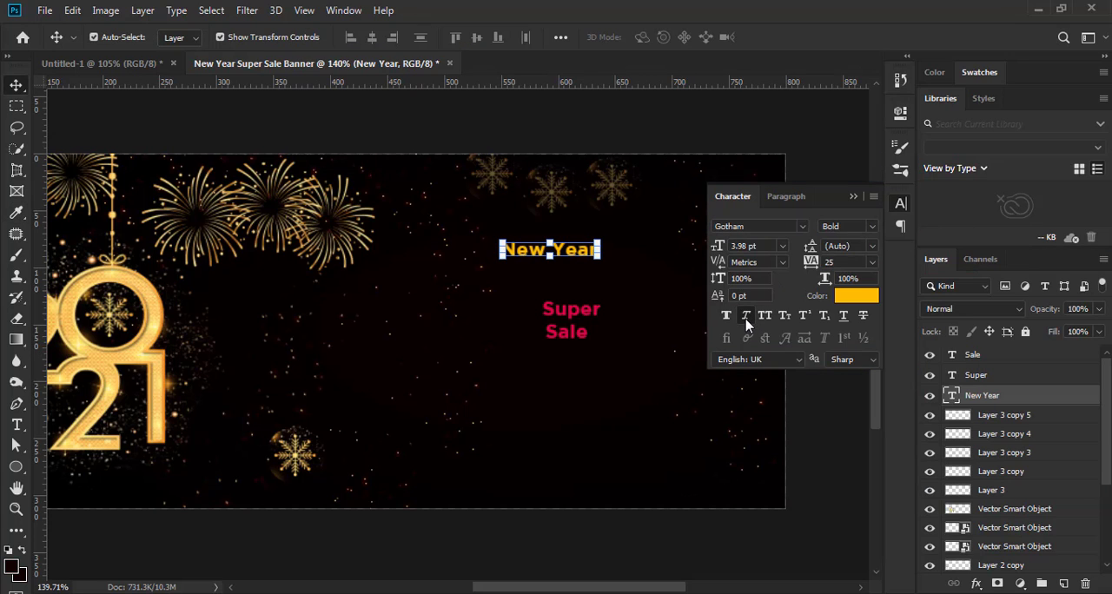
{"action": "left_click", "coordinate": [853, 197]}
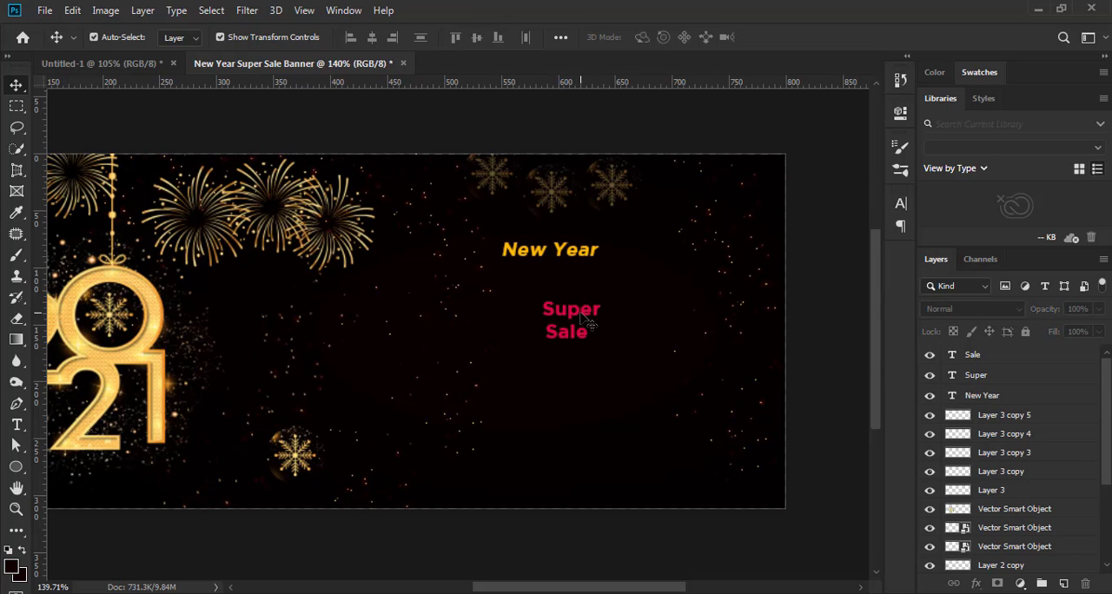
Enlarge "Super" to 228.91% directly beneath "New Year", and format it in all caps at 7.8 pt
{"action": "left_click_drag", "start_coordinate": [584, 317], "coordinate": [599, 298]}
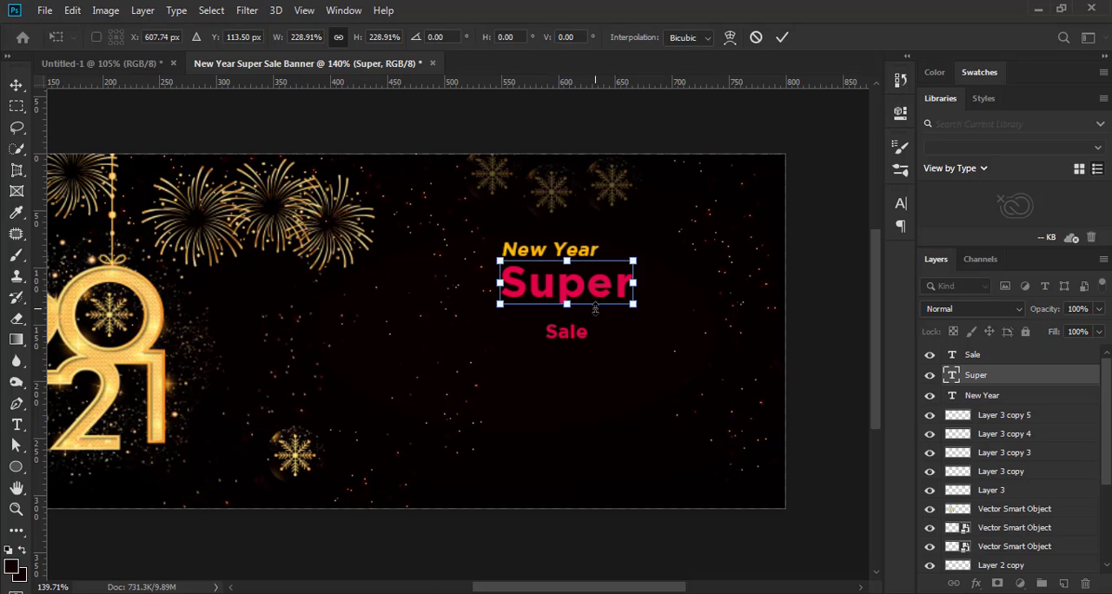
{"action": "left_click", "coordinate": [782, 38]}
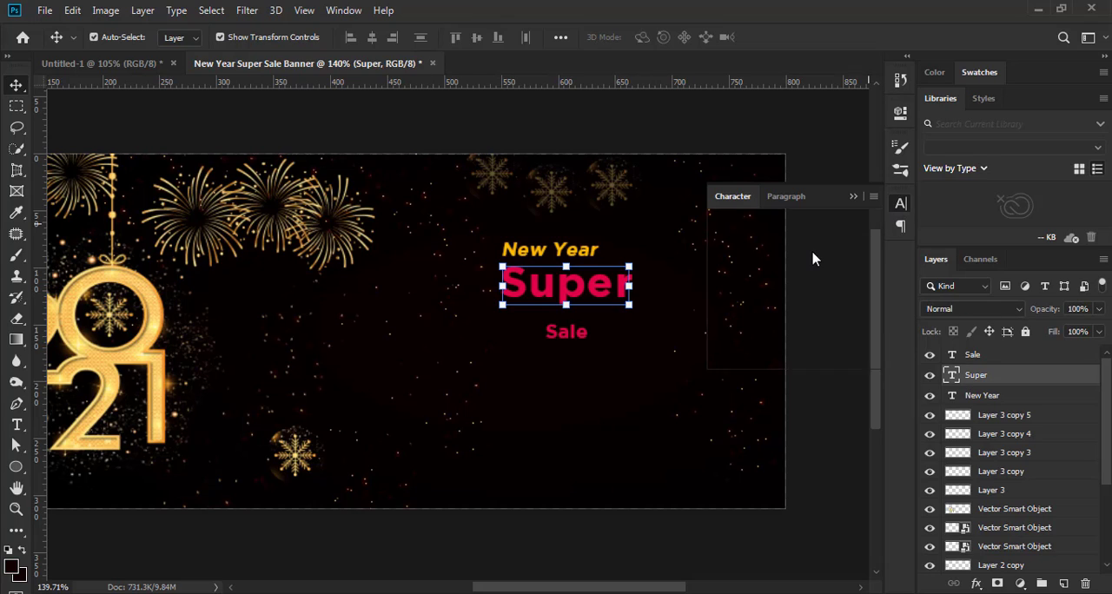
{"action": "left_click", "coordinate": [767, 318]}
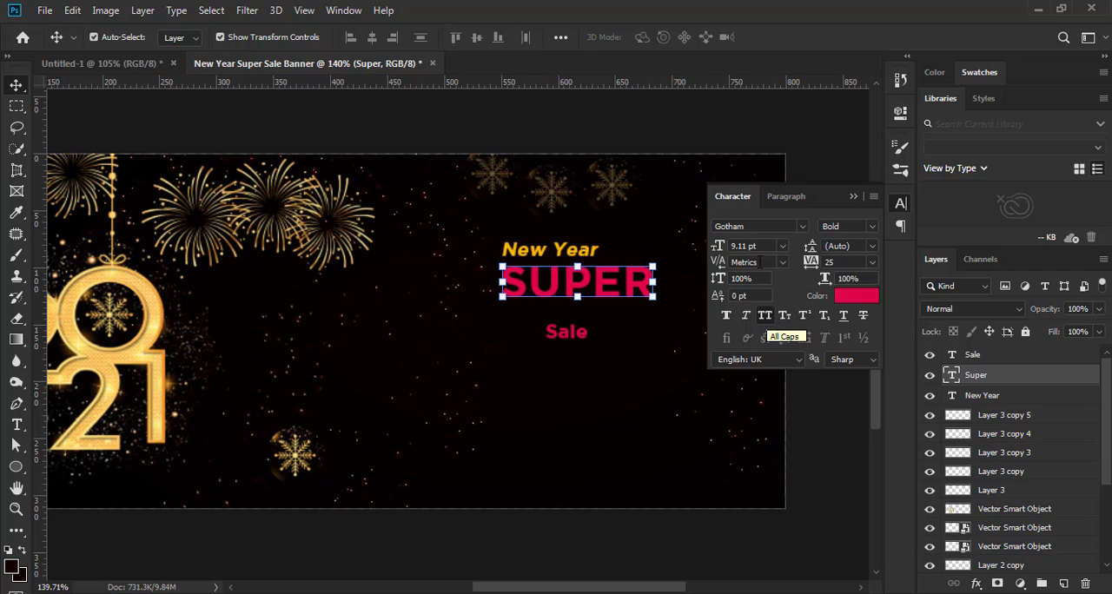
{"action": "left_click", "coordinate": [742, 246]}
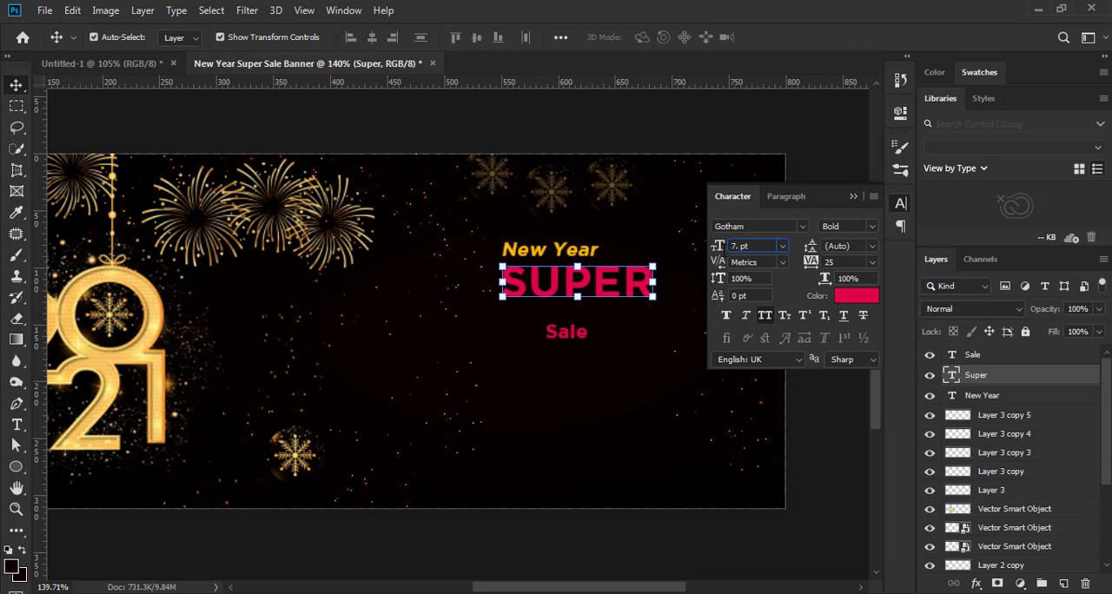
{"action": "key", "text": "Return"}
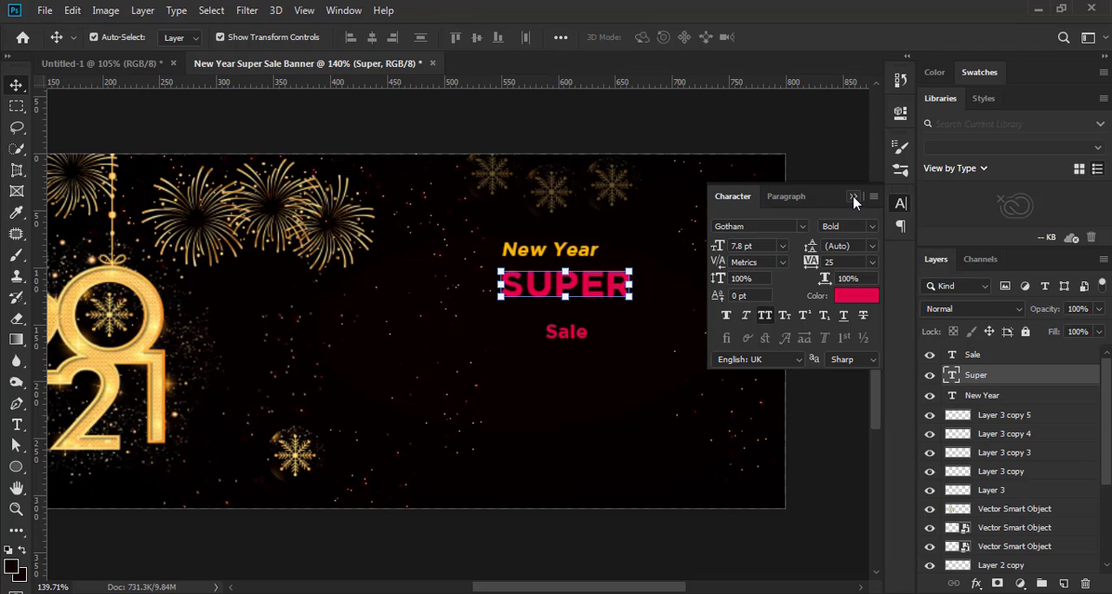
Colour the "SUPER" text white (ffffff) and nudge it slightly up towards "New Year"
{"action": "left_click", "coordinate": [866, 298]}
{"action": "left_click", "coordinate": [683, 207]}
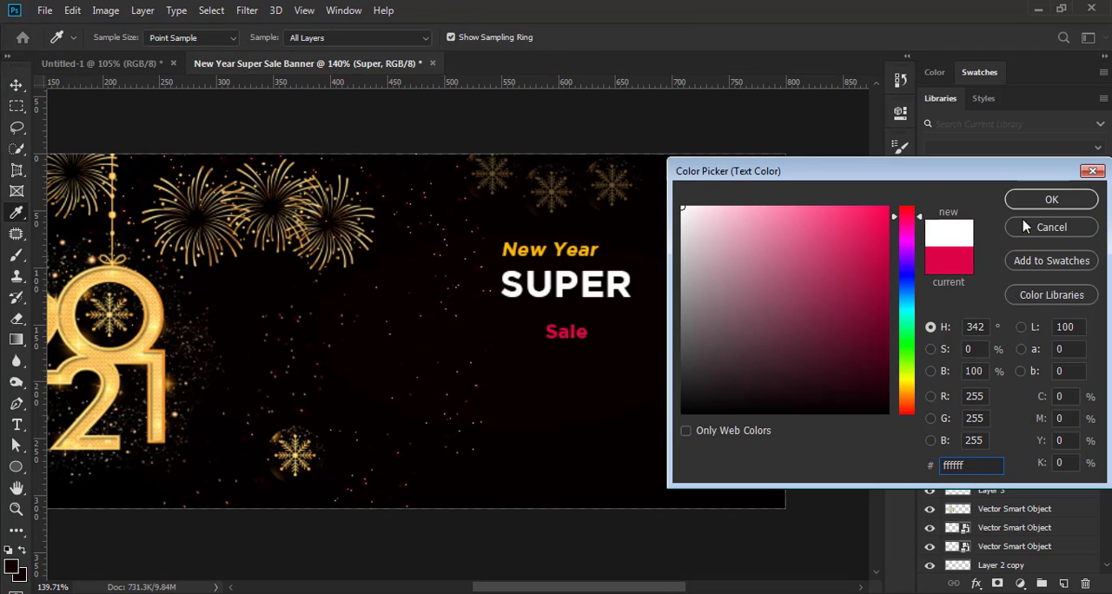
{"action": "key", "text": "Return"}
{"action": "left_click", "coordinate": [853, 198]}
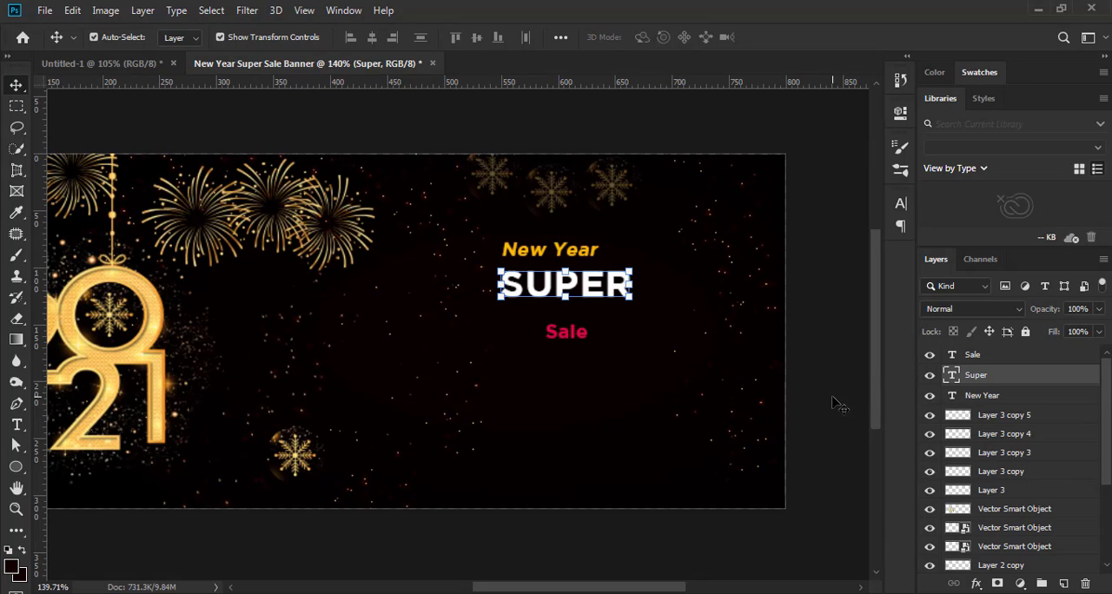
{"action": "left_click", "coordinate": [835, 382]}
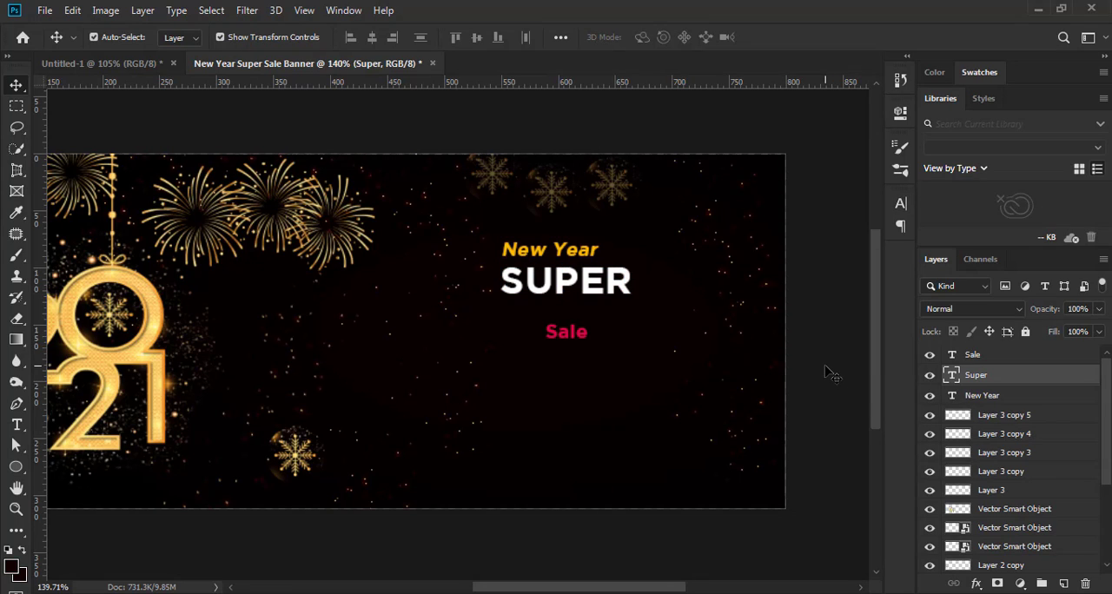
Enlarge the "Sale" text to 227.74% and place it below "SUPER" at X 671.30 px, Y 150.35 px
{"action": "left_click", "coordinate": [580, 344]}
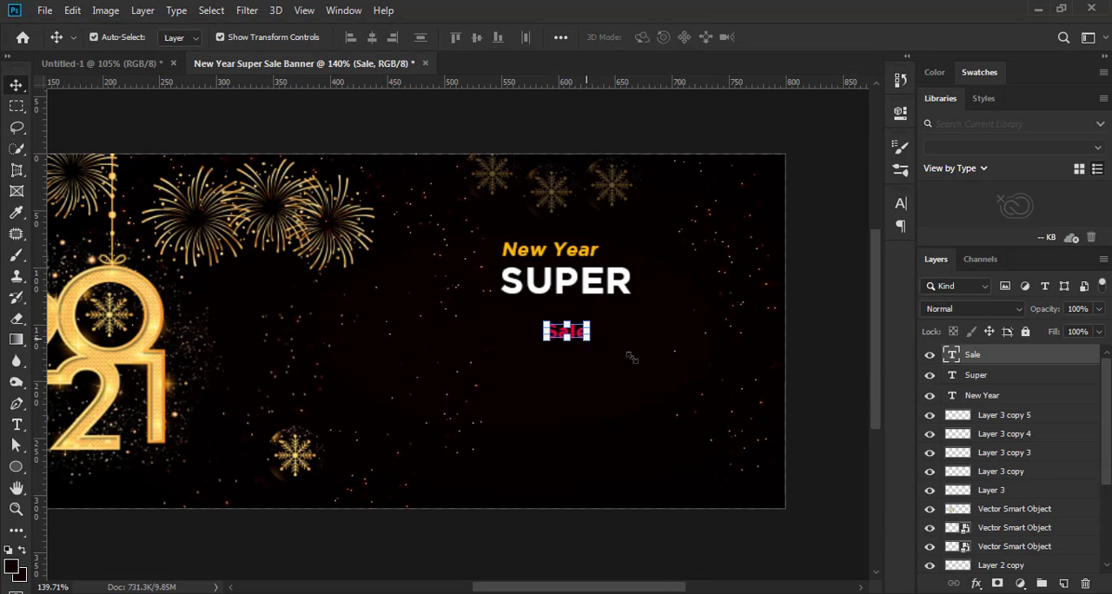
{"action": "left_click_drag", "start_coordinate": [594, 344], "coordinate": [687, 346]}
{"action": "left_click", "coordinate": [901, 205]}
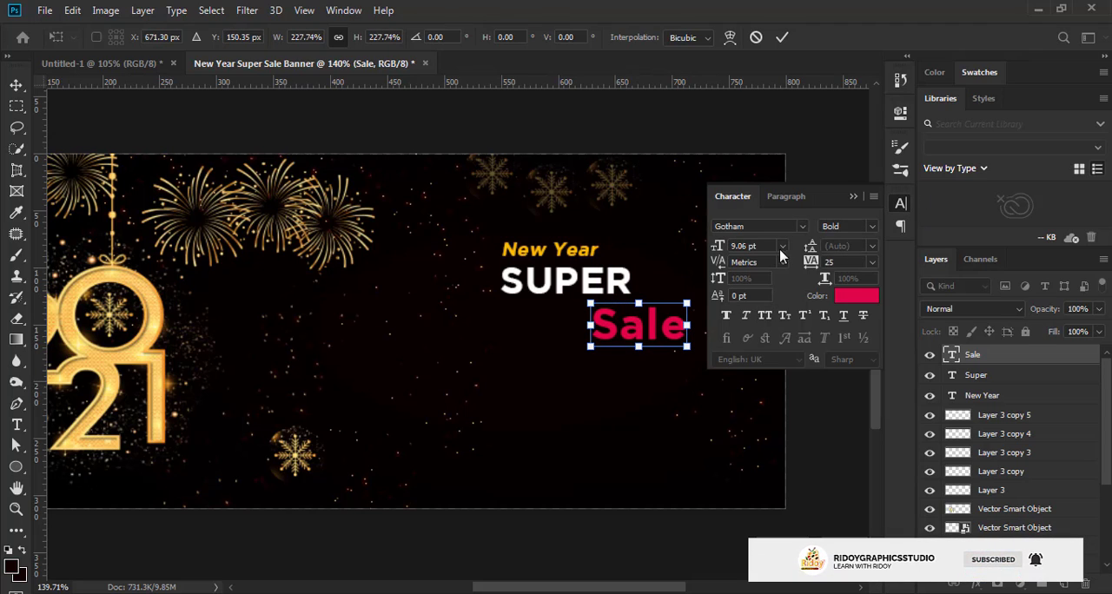
{"action": "left_click", "coordinate": [781, 38]}
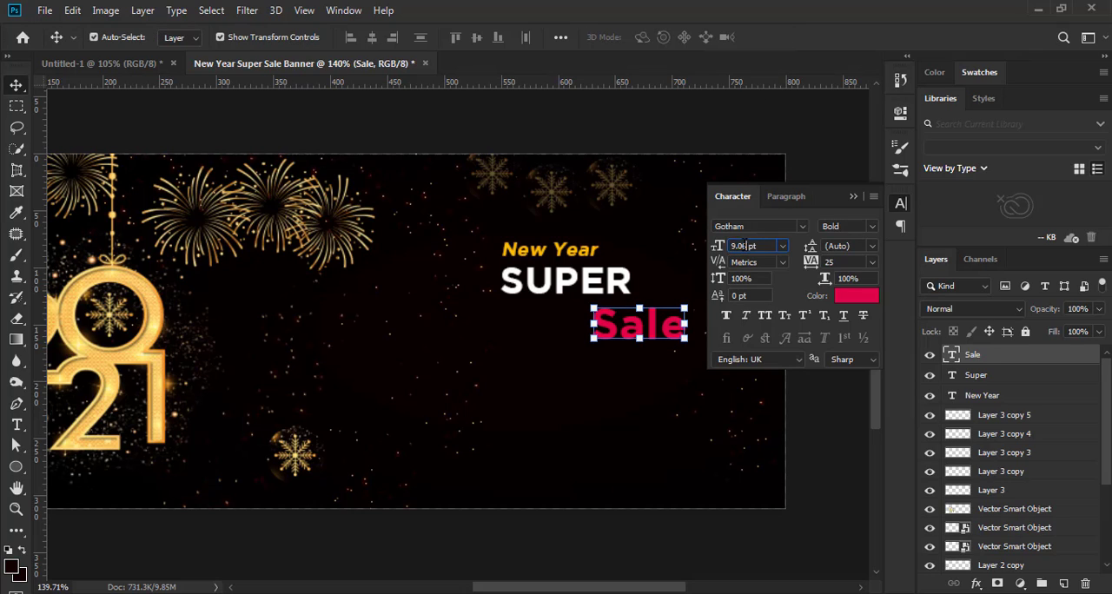
Set the "Sale" font size to 17.88 pt, move the text just beneath "SUPER" with a slight right offset, and deselect it
{"action": "type", "text": "17"}
{"action": "key", "text": "Return"}
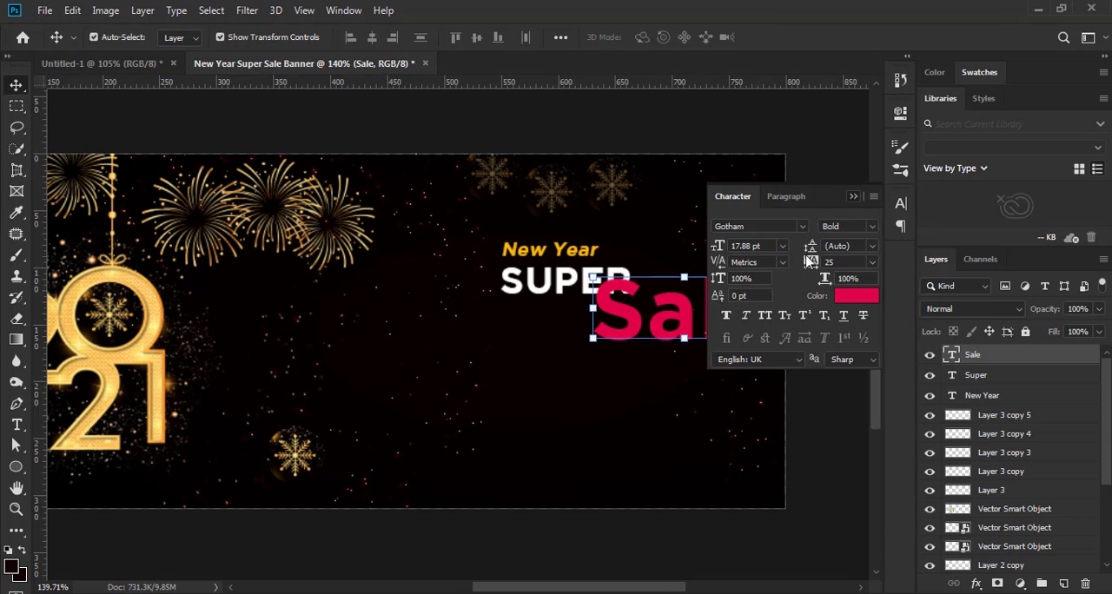
{"action": "left_click", "coordinate": [901, 203]}
{"action": "left_click_drag", "start_coordinate": [689, 328], "coordinate": [639, 346]}
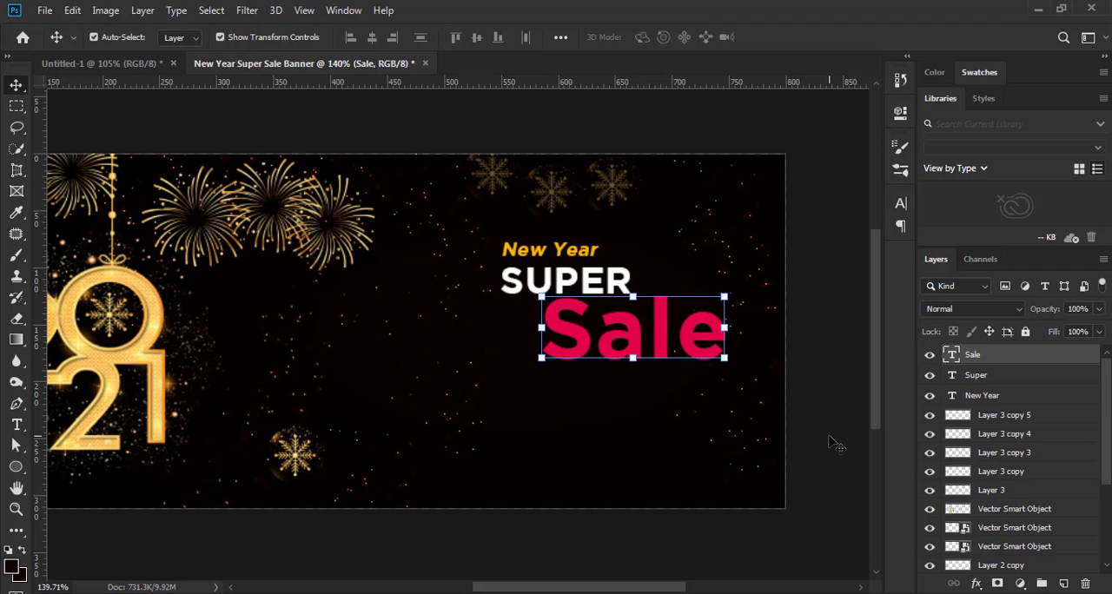
{"action": "left_click", "coordinate": [810, 394]}
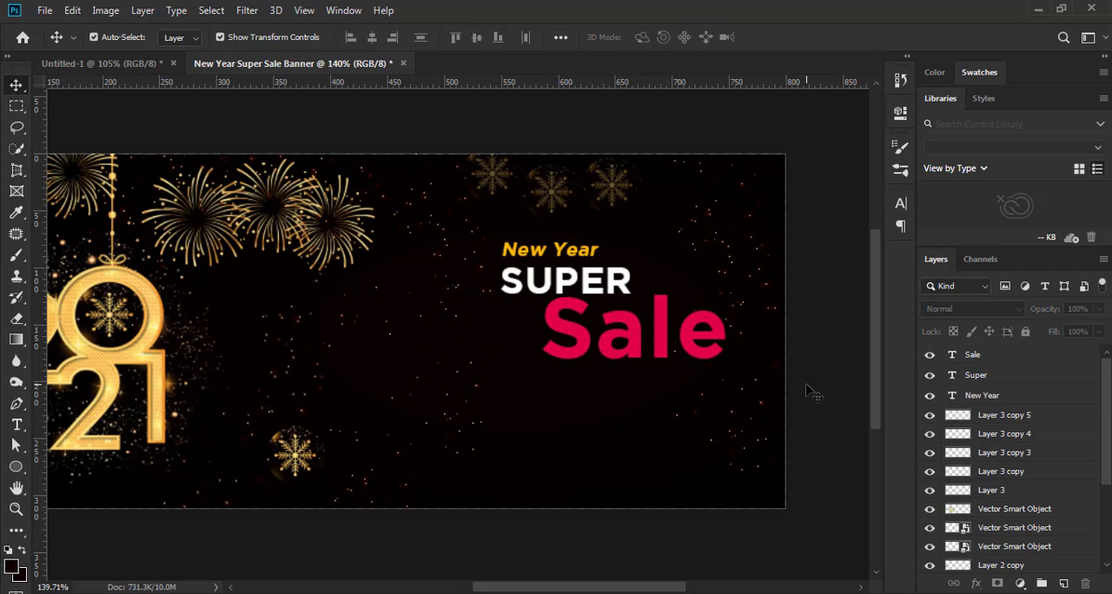
Duplicate the "Sale" text, colour the lower copy white, and offset it slightly upward as a thin highlight behind the red text
{"action": "left_click", "coordinate": [695, 355]}
{"action": "left_click_drag", "start_coordinate": [1051, 357], "coordinate": [1064, 583]}
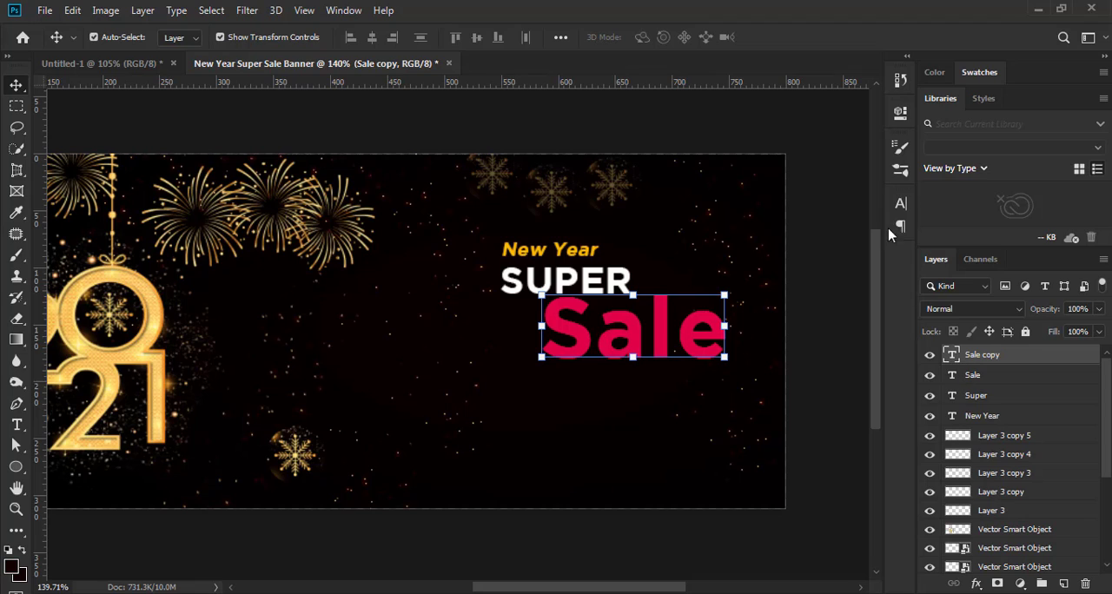
{"action": "left_click", "coordinate": [900, 206]}
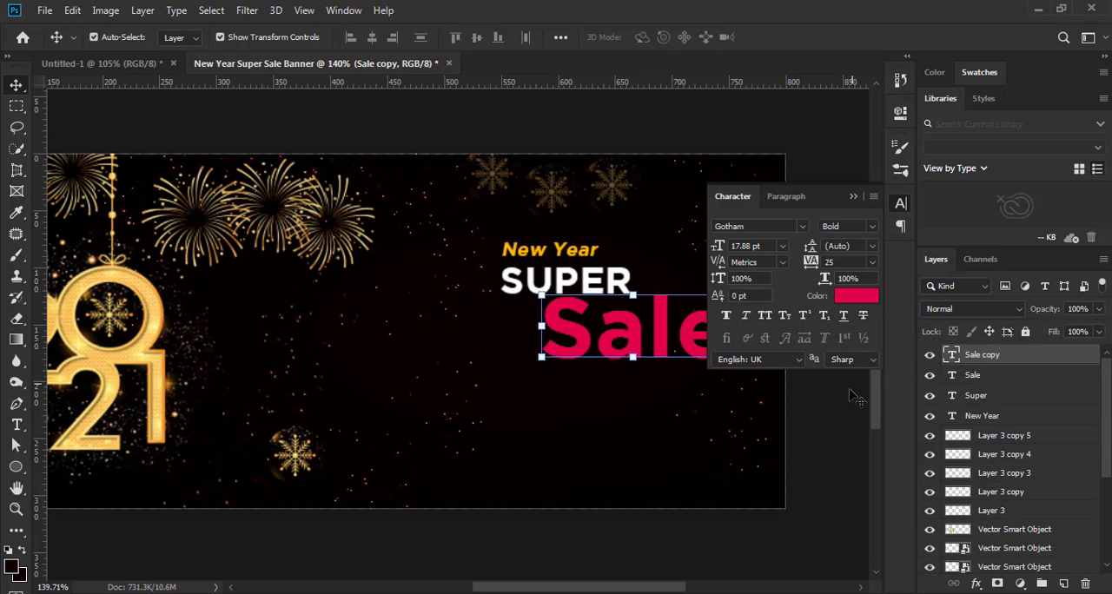
{"action": "left_click", "coordinate": [975, 377]}
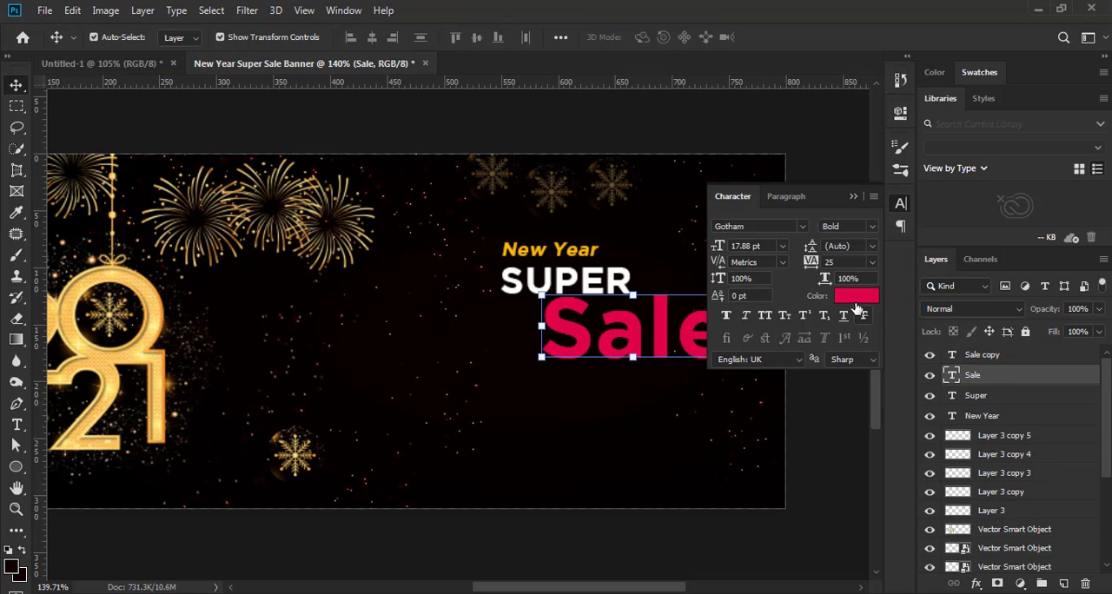
{"action": "left_click", "coordinate": [856, 302]}
{"action": "left_click", "coordinate": [683, 208]}
{"action": "left_click", "coordinate": [1039, 200]}
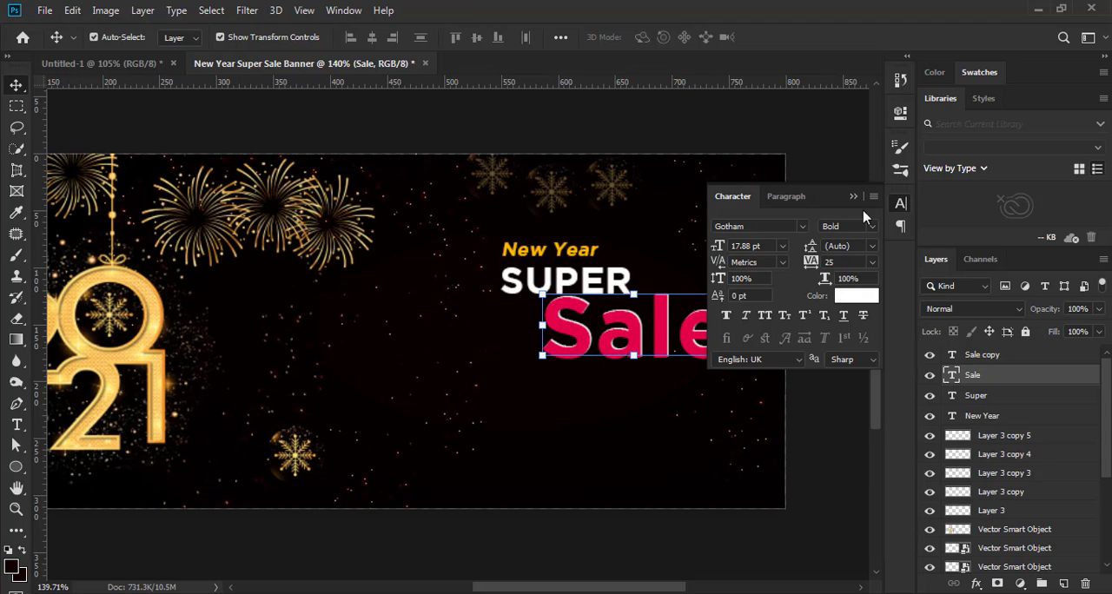
{"action": "left_click", "coordinate": [824, 400]}
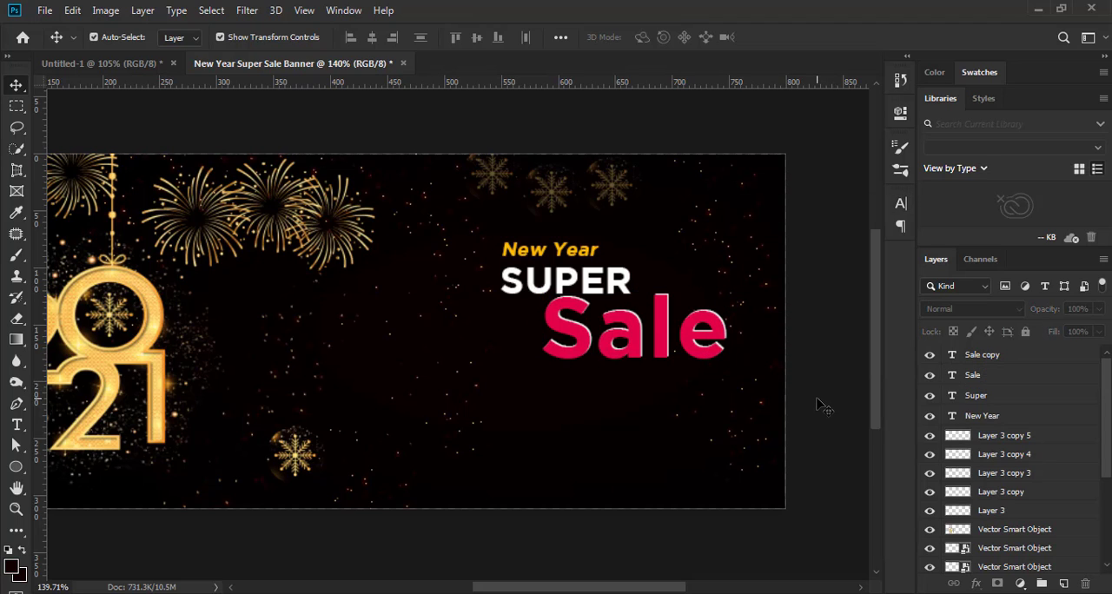
Examine the white edge of the "Sale" text up close and within the whole banner
{"action": "scroll", "coordinate": [631, 395], "scroll_direction": "down", "scroll_amount": 1}
{"action": "scroll", "coordinate": [773, 361], "scroll_direction": "up", "scroll_amount": 2}
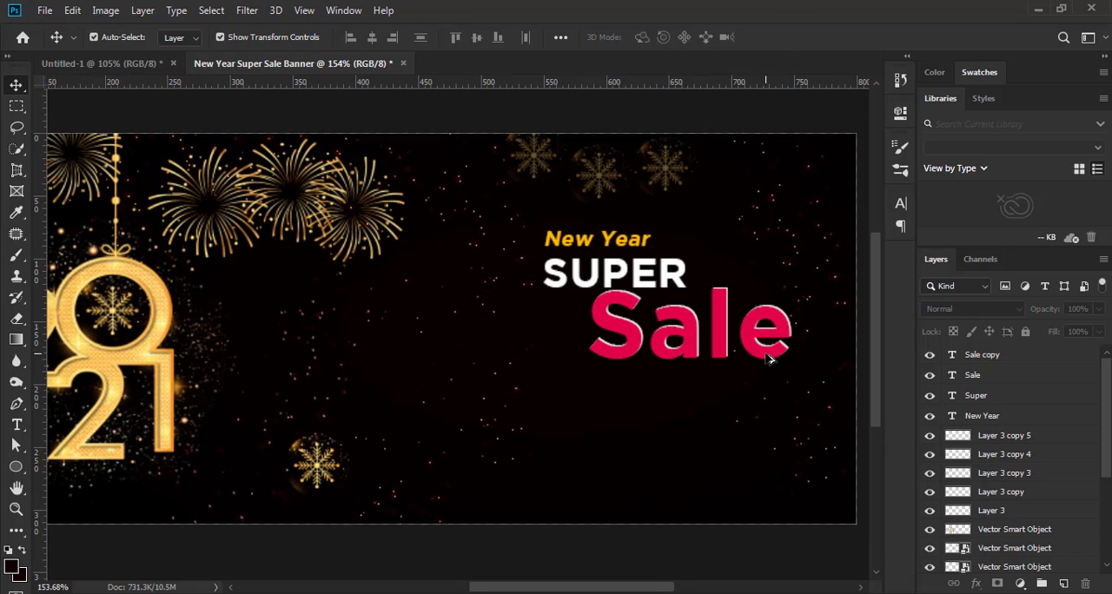
{"action": "scroll", "coordinate": [761, 367], "scroll_direction": "down", "scroll_amount": 2}
{"action": "scroll", "coordinate": [756, 369], "scroll_direction": "up", "scroll_amount": 1}
{"action": "scroll", "coordinate": [756, 370], "scroll_direction": "down", "scroll_amount": 1}
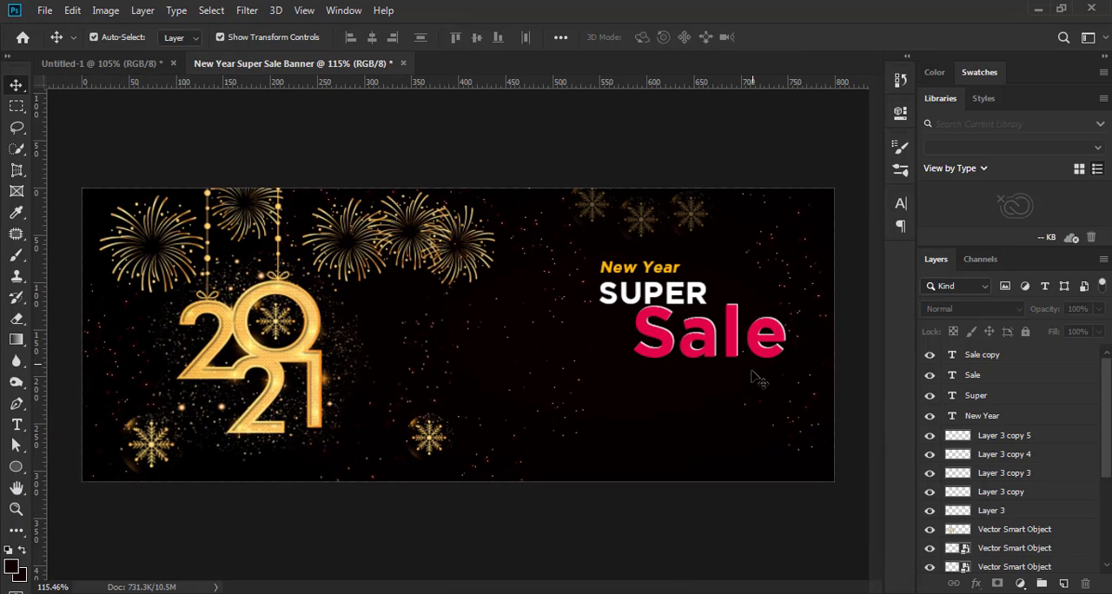
{"action": "scroll", "coordinate": [756, 383], "scroll_direction": "up", "scroll_amount": 2}
{"action": "scroll", "coordinate": [752, 391], "scroll_direction": "down", "scroll_amount": 2}
{"action": "scroll", "coordinate": [753, 401], "scroll_direction": "down", "scroll_amount": 1}
Draw a horizontal white 2 px line about 65 px long to the right of "SUPER" with the Pen tool
{"action": "left_click", "coordinate": [16, 404]}
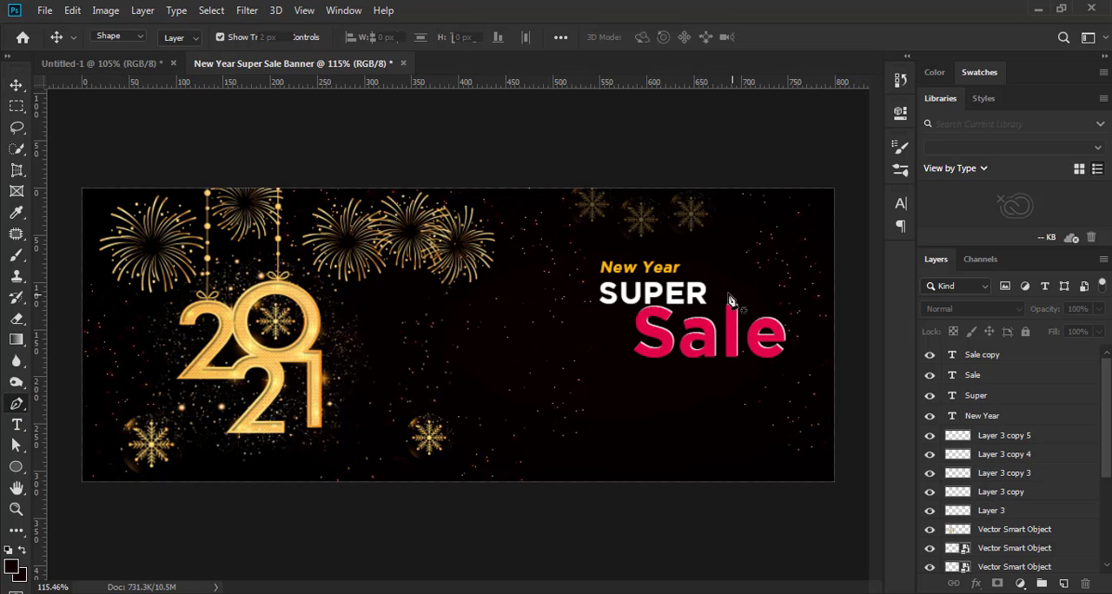
{"action": "left_click", "coordinate": [787, 300]}
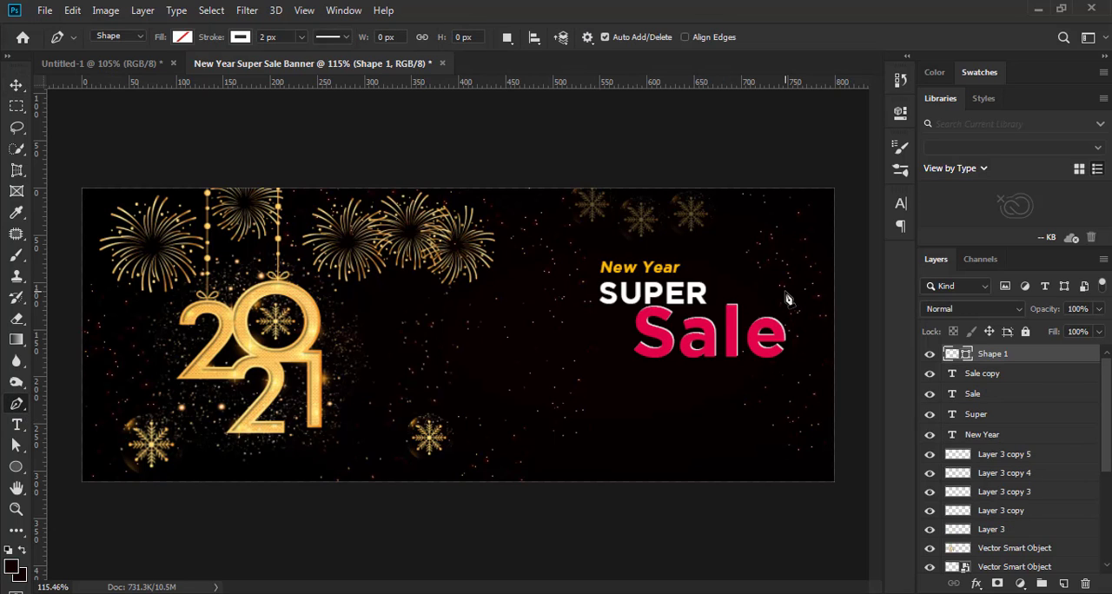
{"action": "left_click", "coordinate": [787, 298]}
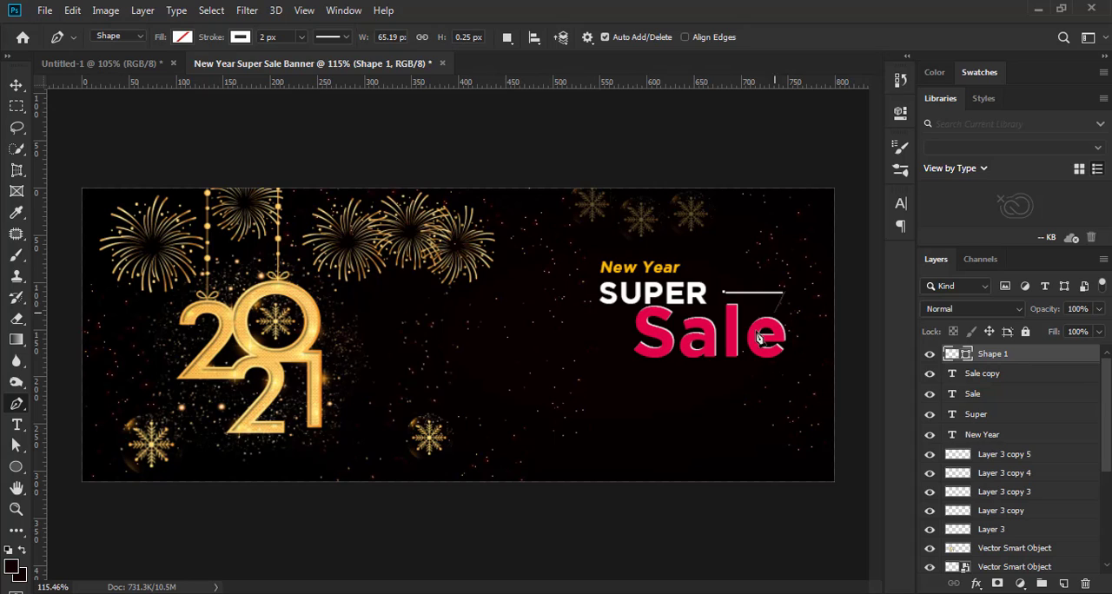
{"action": "left_click", "coordinate": [16, 85]}
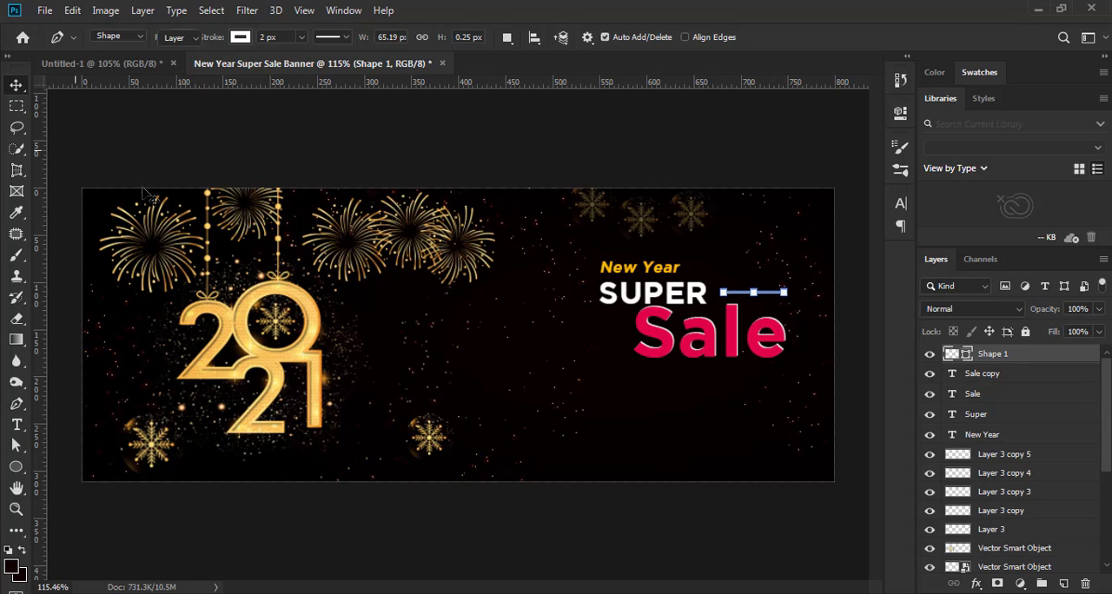
{"action": "left_click", "coordinate": [686, 437]}
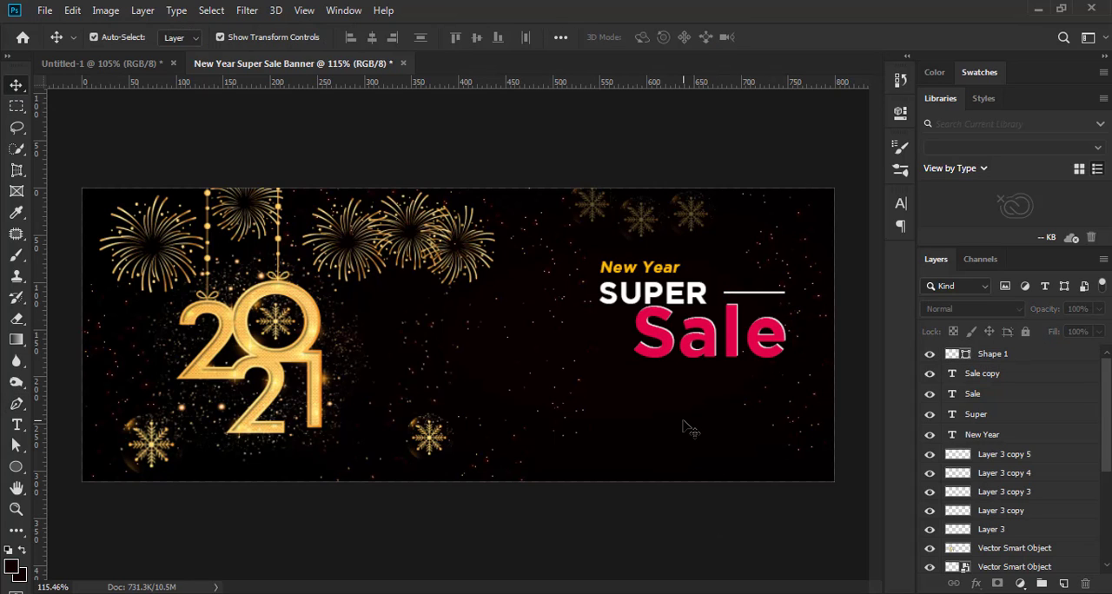
Enlarge the "SUPER" text to 124.60%, extending it mainly to the left between "New Year" and "Sale"
{"action": "scroll", "coordinate": [691, 317], "scroll_direction": "up", "scroll_amount": 2}
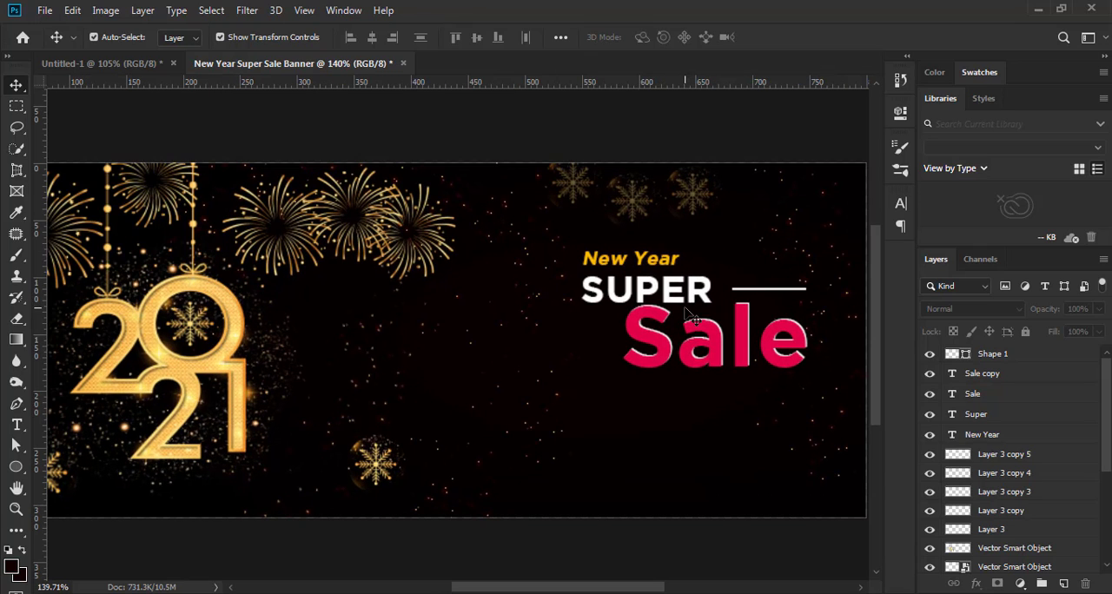
{"action": "left_click", "coordinate": [700, 299]}
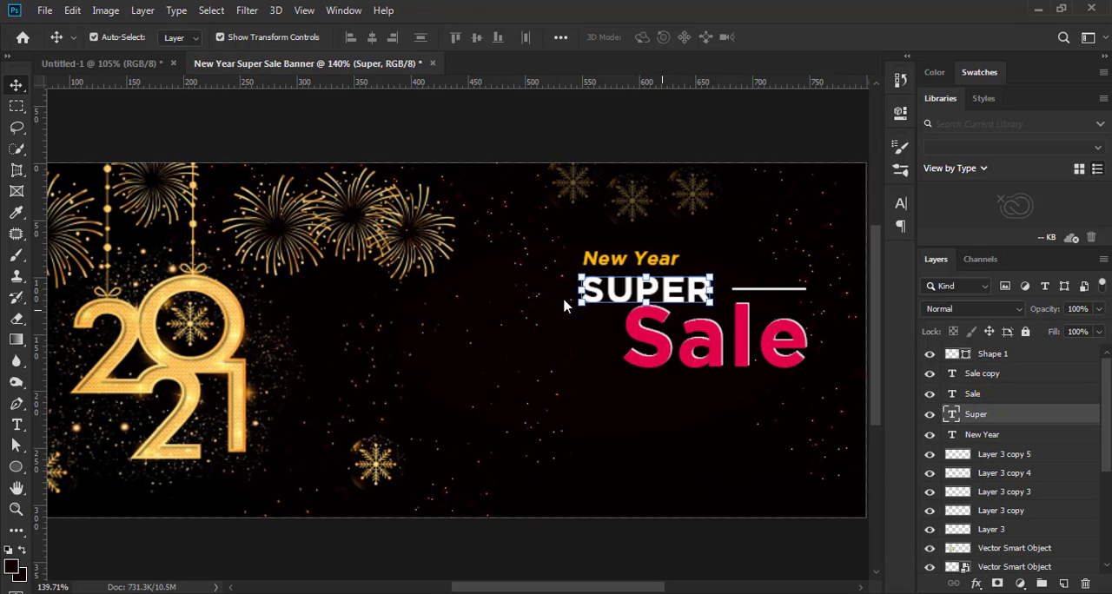
{"action": "key", "text": "ctrl+t"}
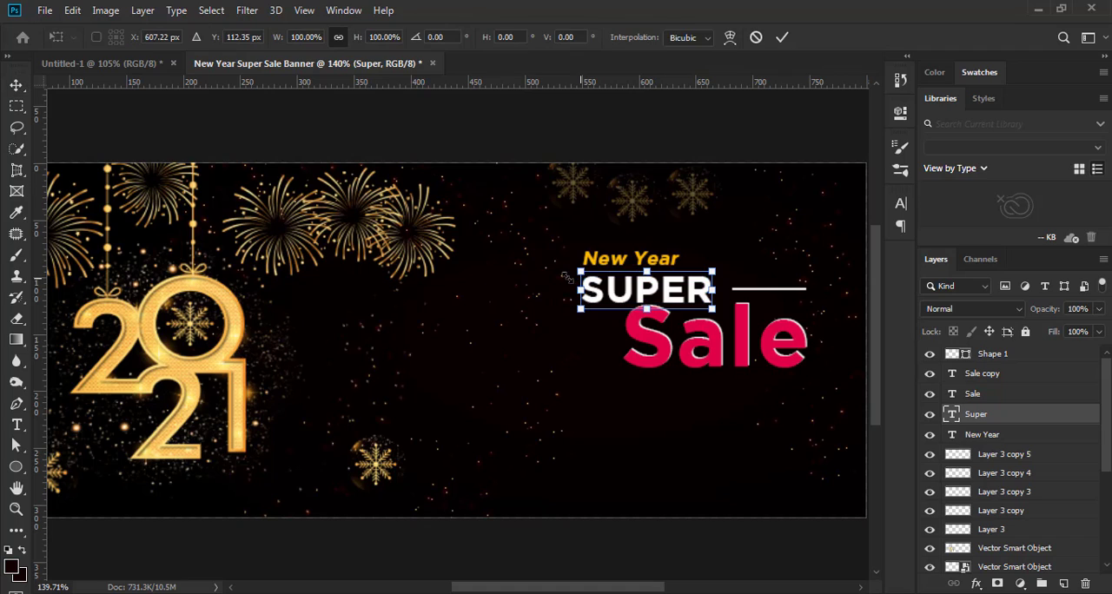
{"action": "left_click_drag", "start_coordinate": [578, 278], "coordinate": [555, 263]}
{"action": "left_click_drag", "start_coordinate": [707, 298], "coordinate": [709, 294]}
{"action": "left_click_drag", "start_coordinate": [559, 263], "coordinate": [556, 263]}
{"action": "left_click", "coordinate": [782, 37]}
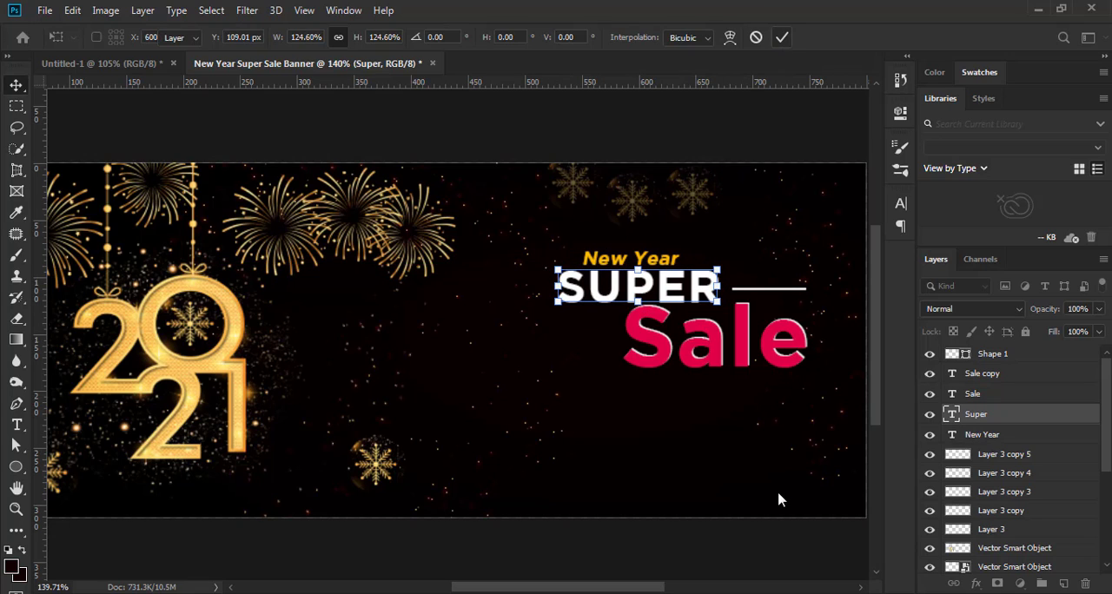
{"action": "left_click", "coordinate": [726, 553]}
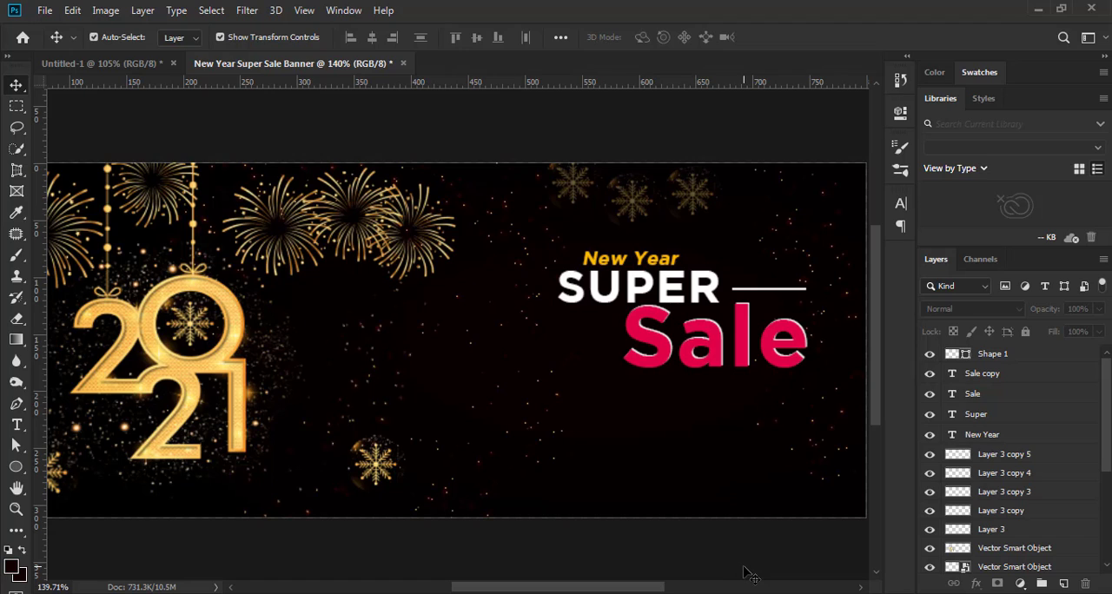
Draw a second horizontal white 2 px line about 56 px long to the left of "Sale", starting below the "S" of "SUPER"
{"action": "left_click", "coordinate": [16, 403]}
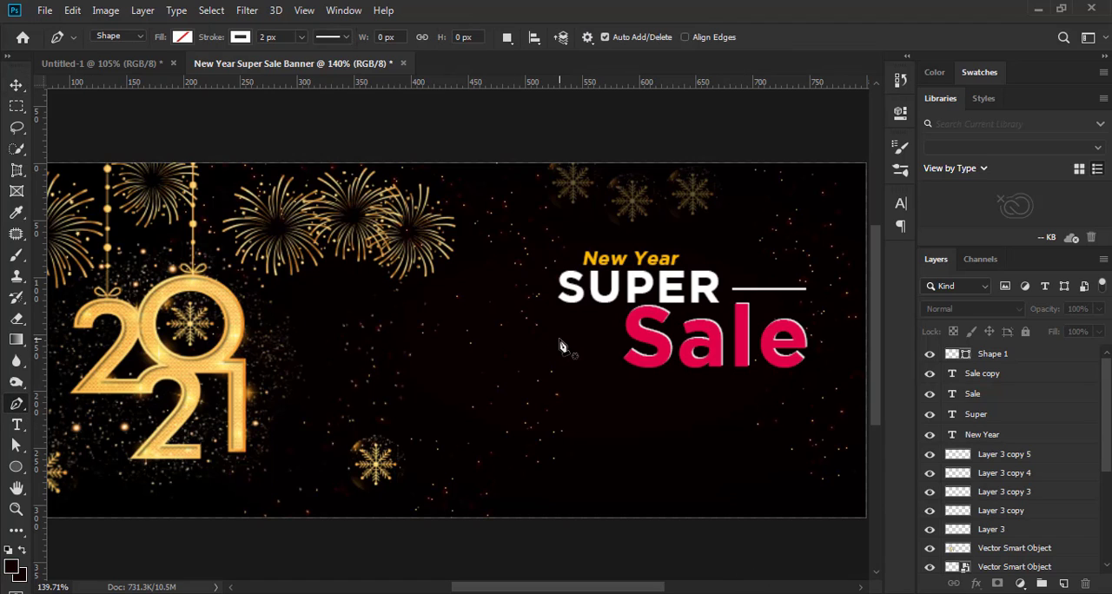
{"action": "left_click", "coordinate": [628, 346]}
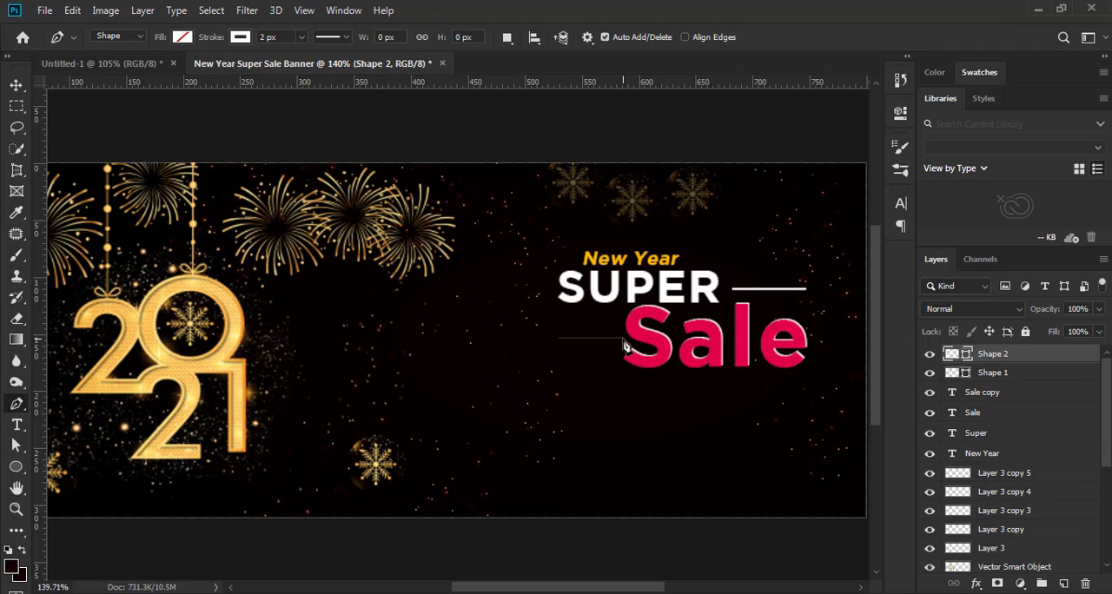
{"action": "left_click", "coordinate": [623, 340]}
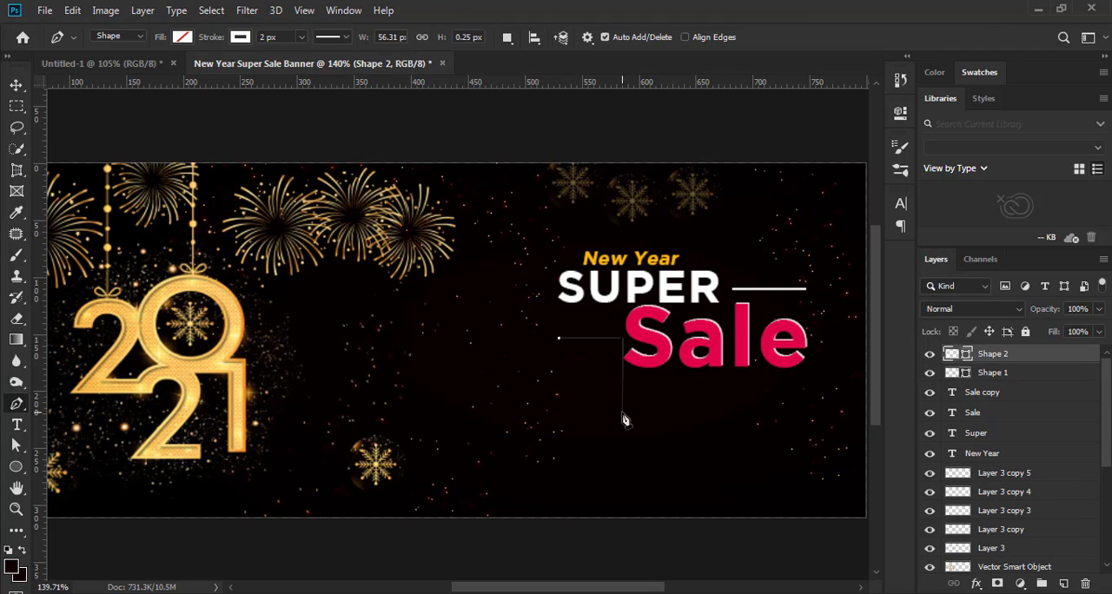
{"action": "left_click", "coordinate": [16, 85]}
{"action": "scroll", "coordinate": [526, 391], "scroll_direction": "down", "scroll_amount": 2}
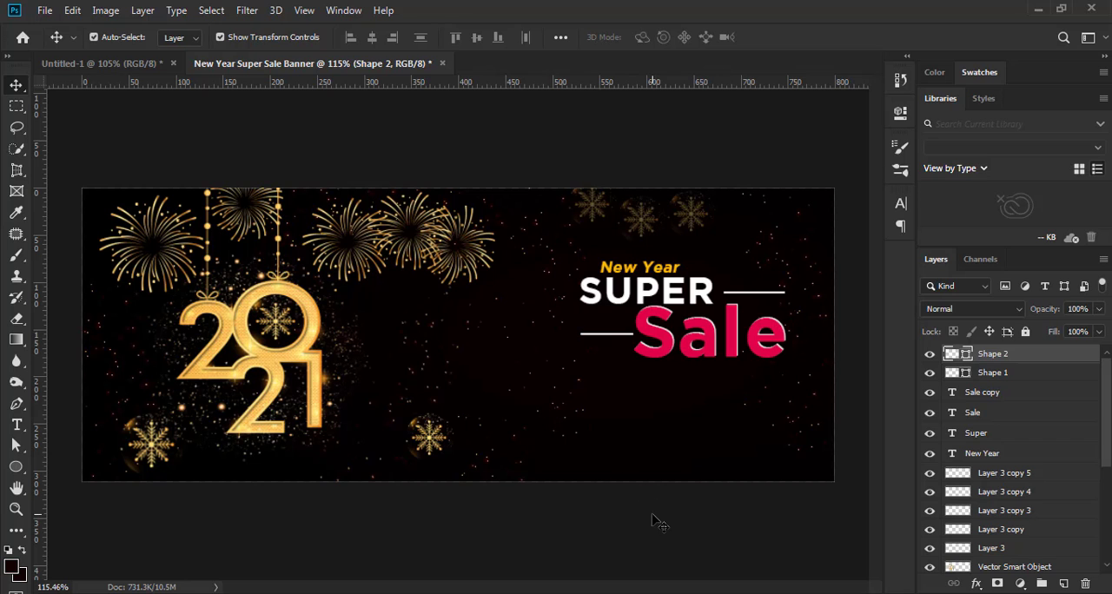
{"action": "left_click", "coordinate": [708, 419]}
Examine the headline and its two decorative lines up close and against the whole banner
{"action": "scroll", "coordinate": [709, 419], "scroll_direction": "up", "scroll_amount": 2}
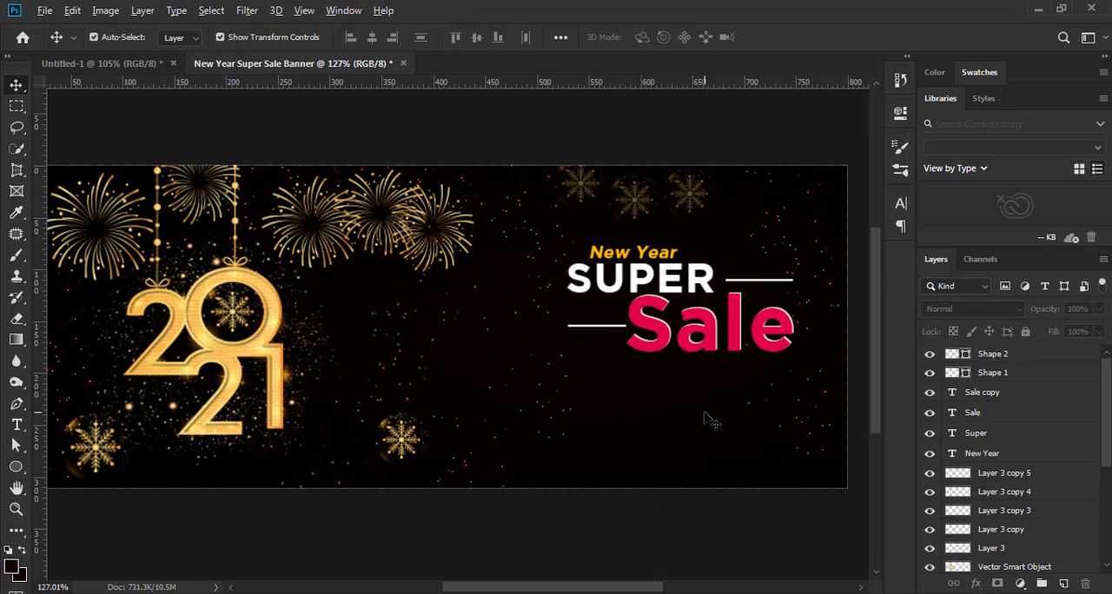
{"action": "scroll", "coordinate": [708, 419], "scroll_direction": "down", "scroll_amount": 5}
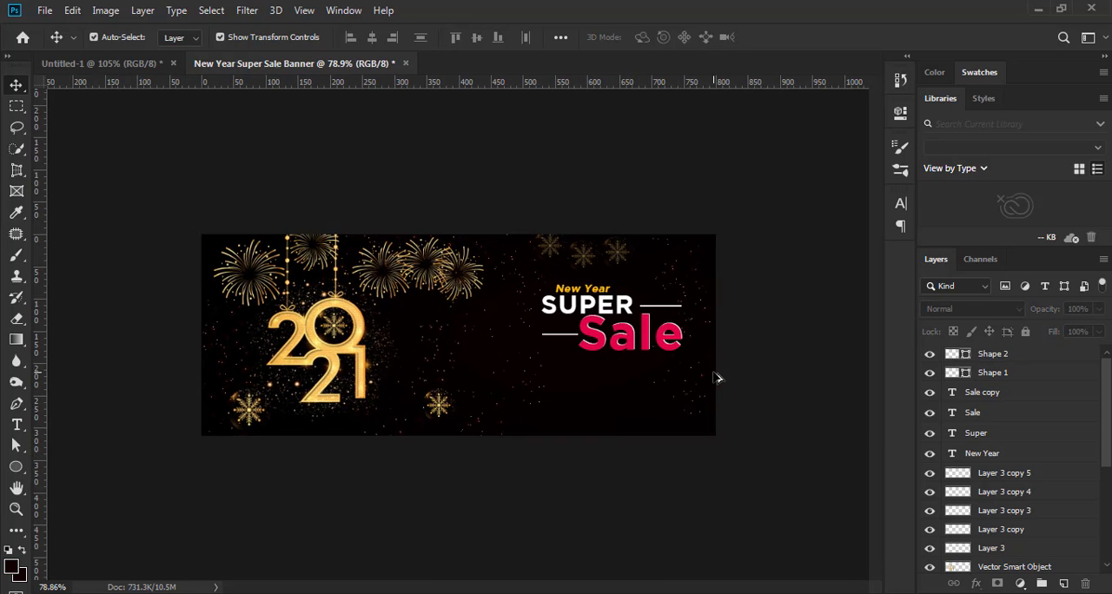
{"action": "scroll", "coordinate": [715, 379], "scroll_direction": "up", "scroll_amount": 5}
{"action": "left_click_drag", "start_coordinate": [710, 392], "coordinate": [634, 399]}
{"action": "scroll", "coordinate": [639, 393], "scroll_direction": "up", "scroll_amount": 1}
{"action": "scroll", "coordinate": [634, 385], "scroll_direction": "down", "scroll_amount": 1}
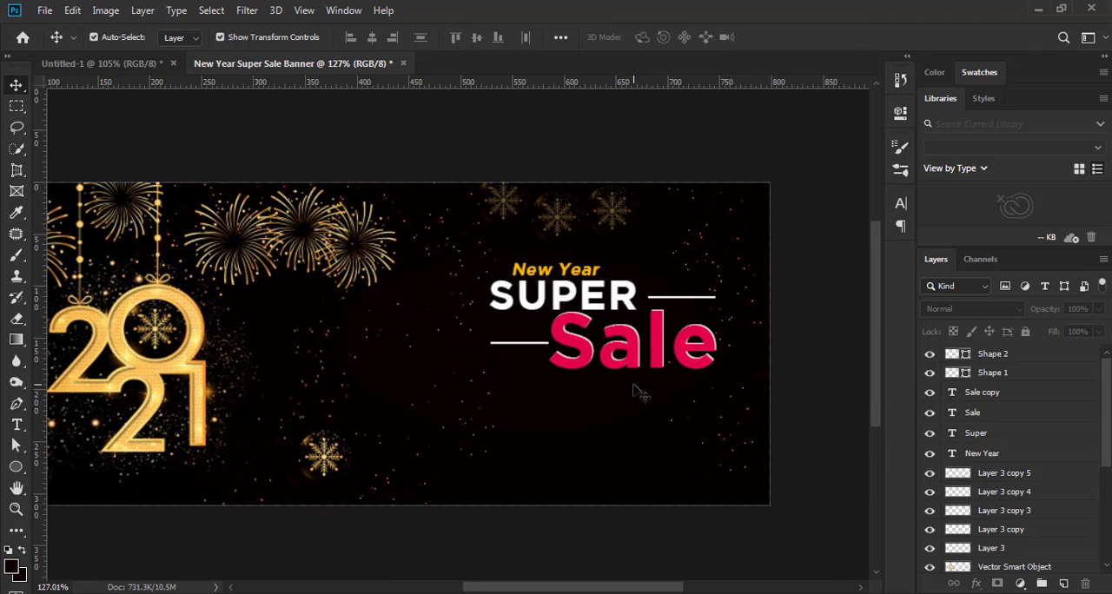
{"action": "scroll", "coordinate": [633, 385], "scroll_direction": "up", "scroll_amount": 1}
{"action": "scroll", "coordinate": [633, 403], "scroll_direction": "down", "scroll_amount": 3}
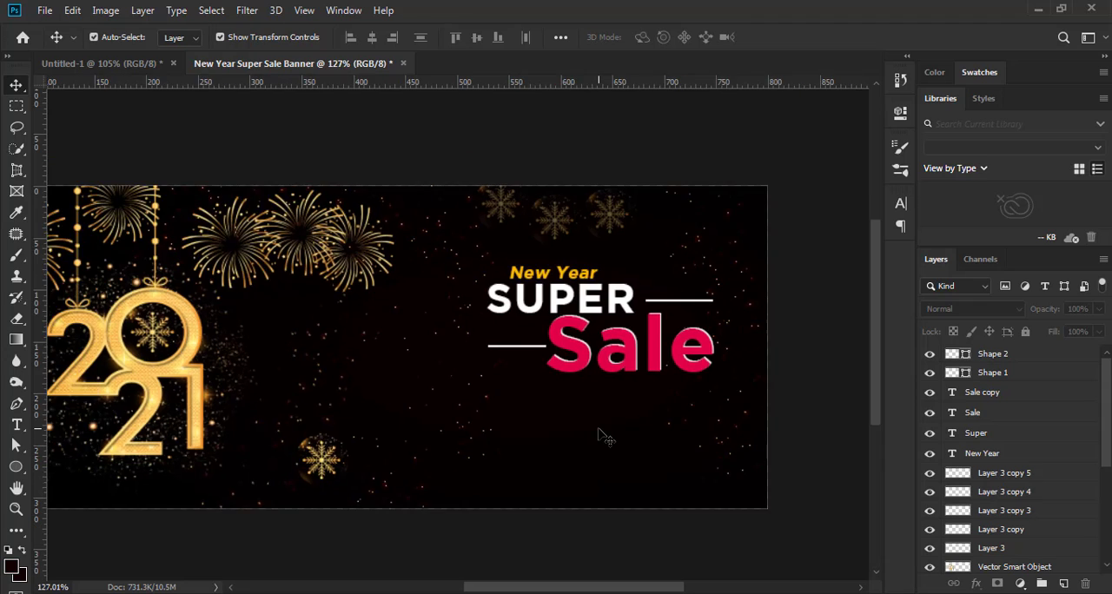
{"action": "scroll", "coordinate": [706, 421], "scroll_direction": "down", "scroll_amount": 1}
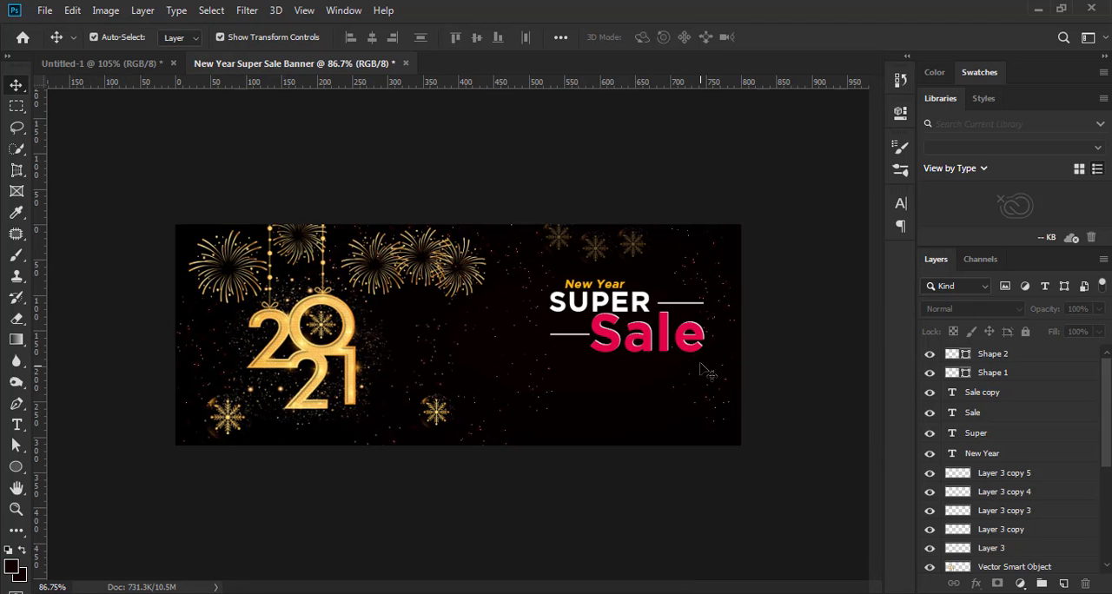
{"action": "scroll", "coordinate": [707, 382], "scroll_direction": "up", "scroll_amount": 1}
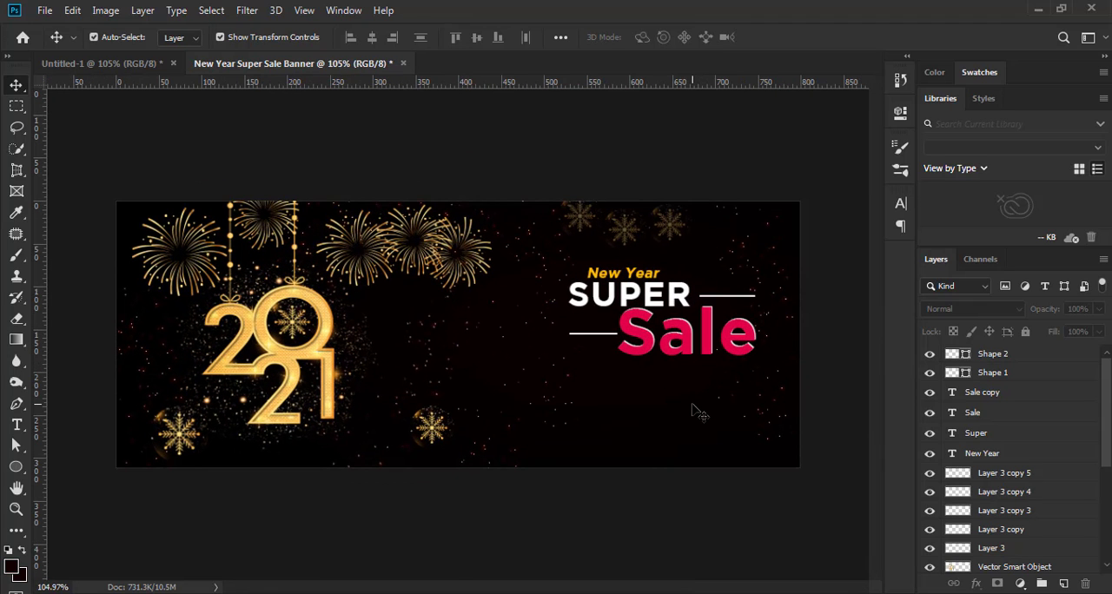
{"action": "scroll", "coordinate": [699, 415], "scroll_direction": "up", "scroll_amount": 2}
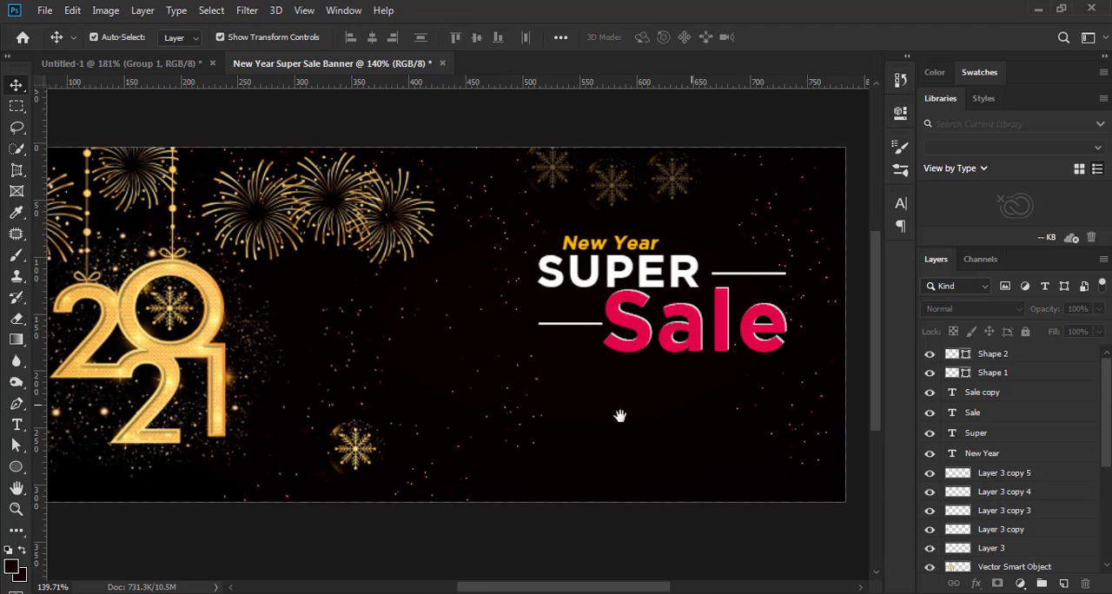
Paste the "UPTO 70% OFF ON GRET SELECTIONS" text group and place it beneath "Sale" at X 669.49 px, Y 203.78 px
{"action": "left_click_drag", "start_coordinate": [684, 420], "coordinate": [620, 424]}
{"action": "key", "text": "ctrl+v"}
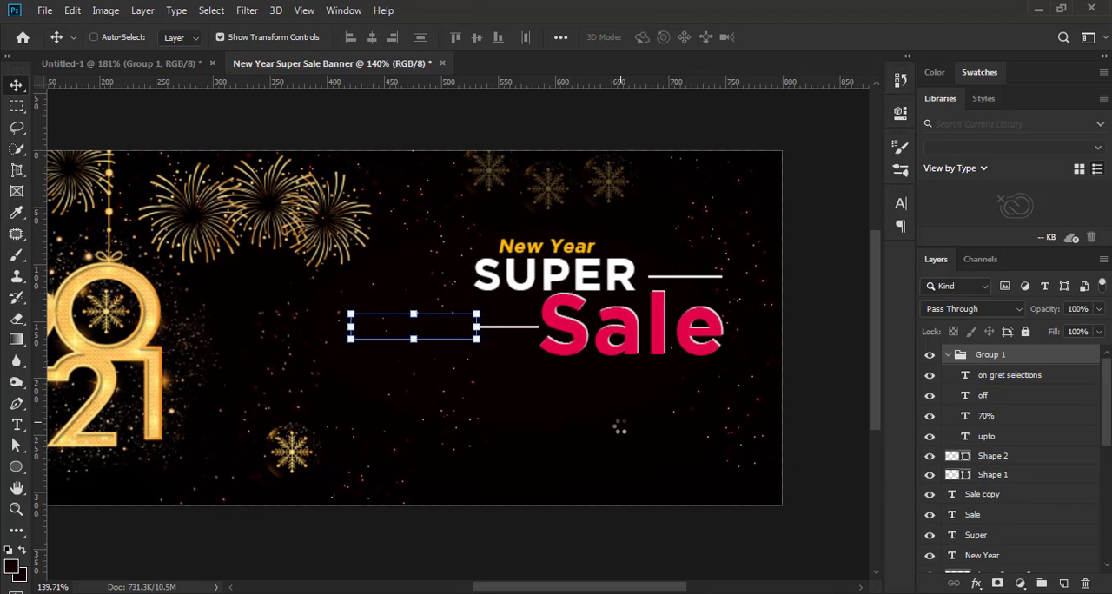
{"action": "key", "text": "ctrl+t"}
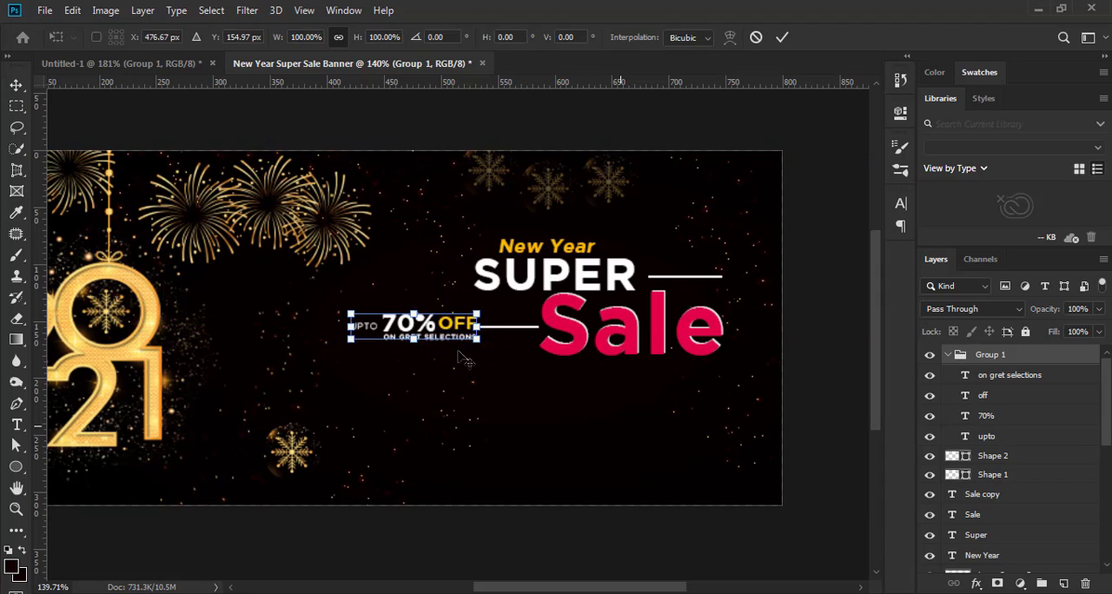
{"action": "left_click_drag", "start_coordinate": [429, 326], "coordinate": [650, 383]}
{"action": "key", "text": "Up"}
{"action": "key", "text": "Up"}
{"action": "key", "text": "Up"}
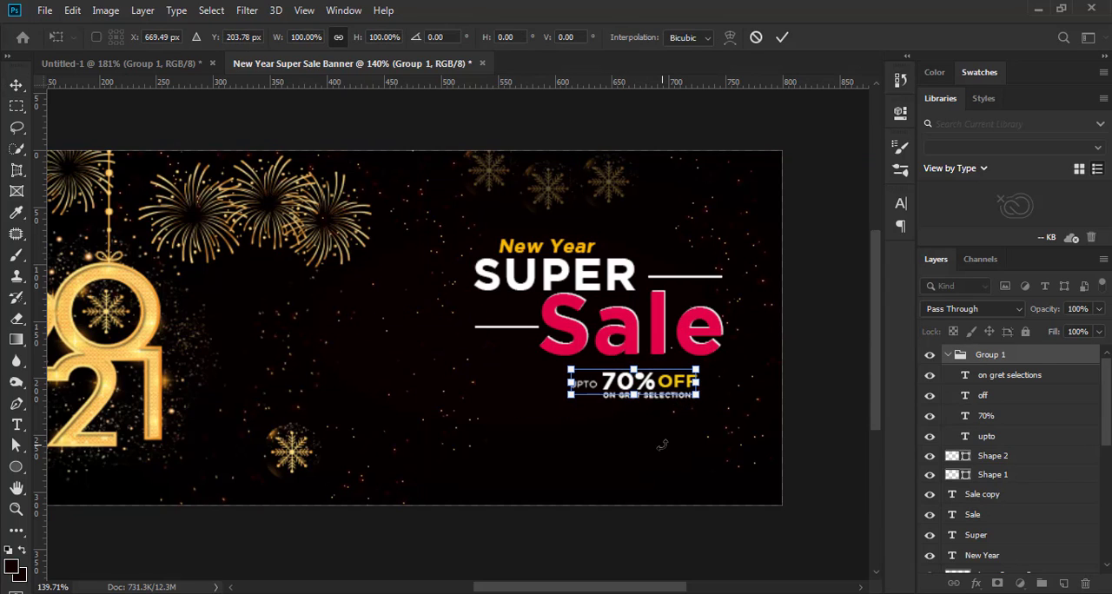
{"action": "left_click", "coordinate": [782, 39]}
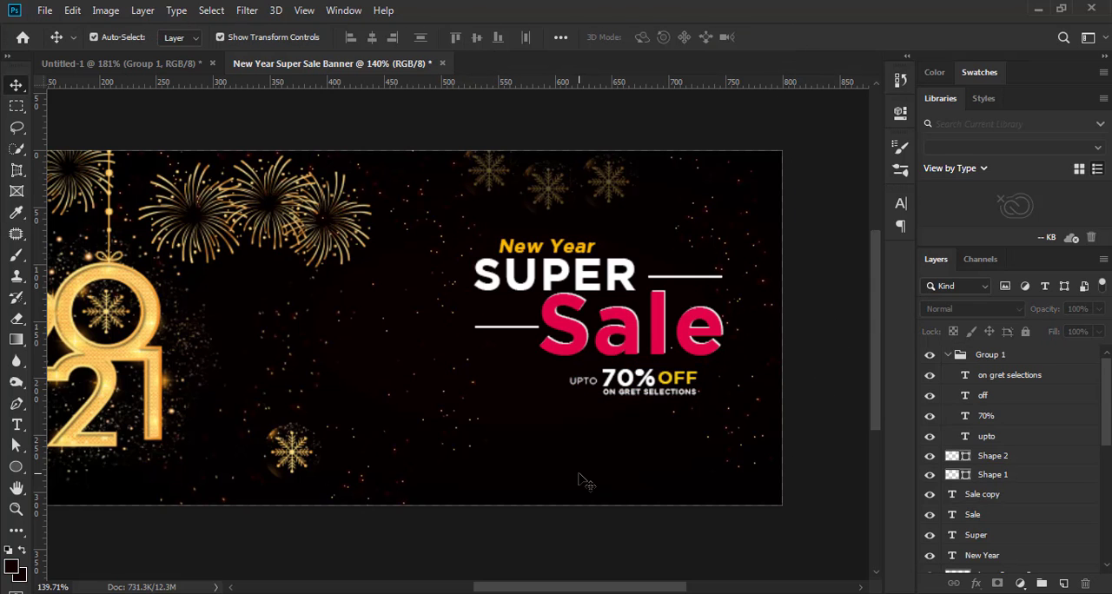
{"action": "scroll", "coordinate": [580, 480], "scroll_direction": "down", "scroll_amount": 4}
{"action": "scroll", "coordinate": [745, 414], "scroll_direction": "up", "scroll_amount": 3}
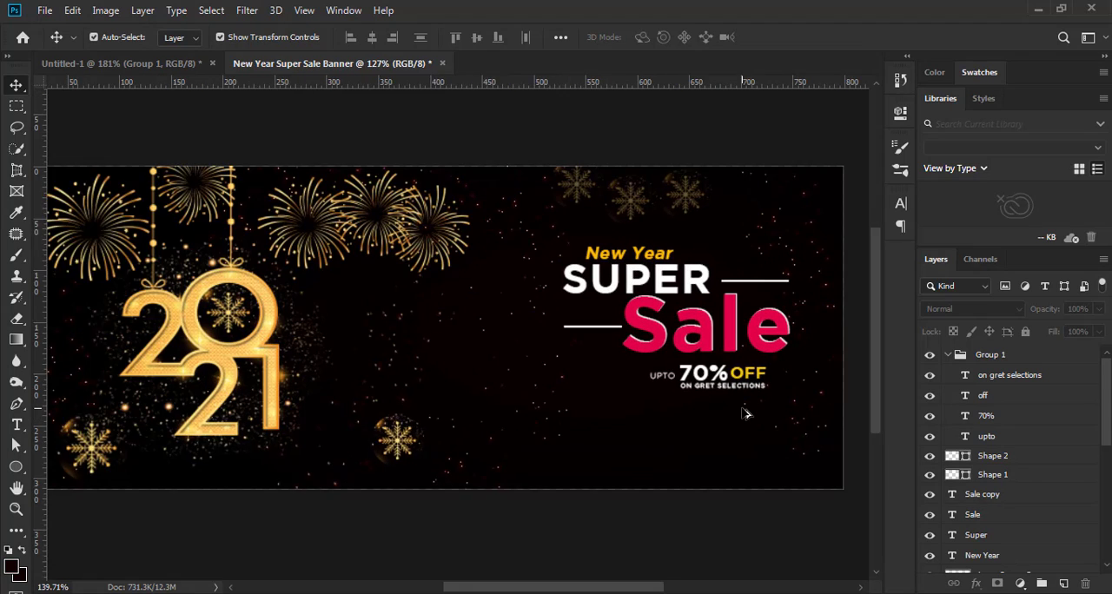
{"action": "scroll", "coordinate": [745, 414], "scroll_direction": "down", "scroll_amount": 3}
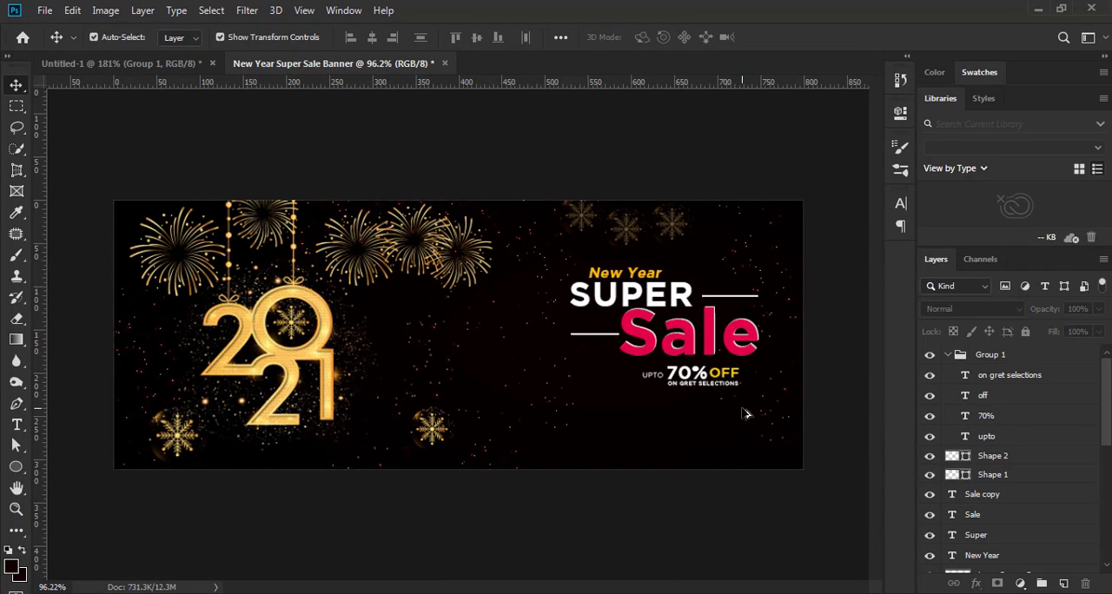
{"action": "scroll", "coordinate": [720, 423], "scroll_direction": "up", "scroll_amount": 2}
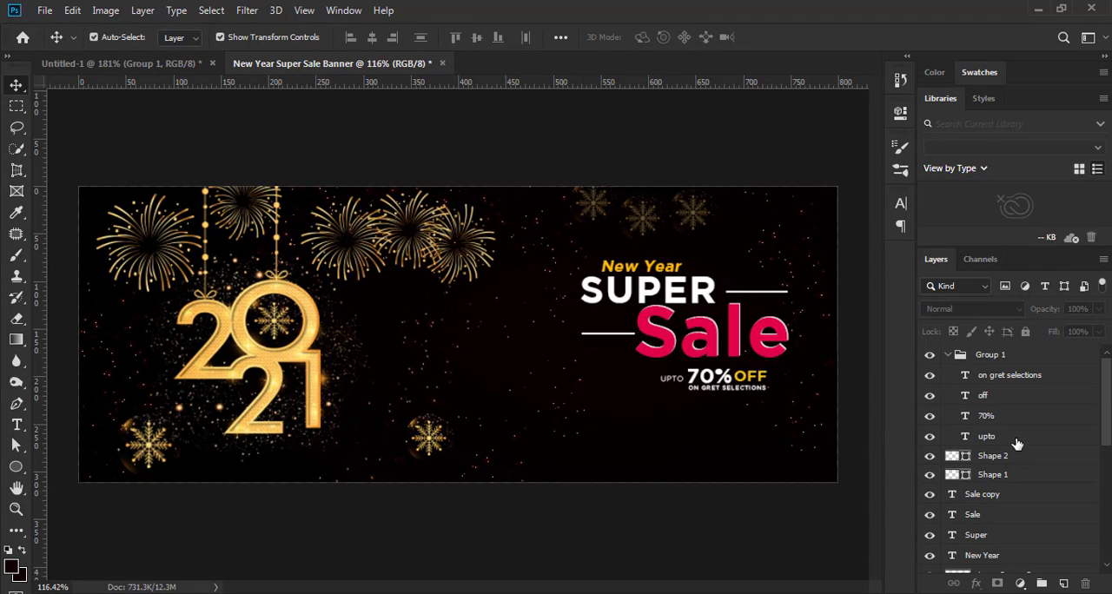
Shift the whole headline, its decorative lines and the 70% offer group about 12 px to the left
{"action": "left_click", "coordinate": [999, 559]}
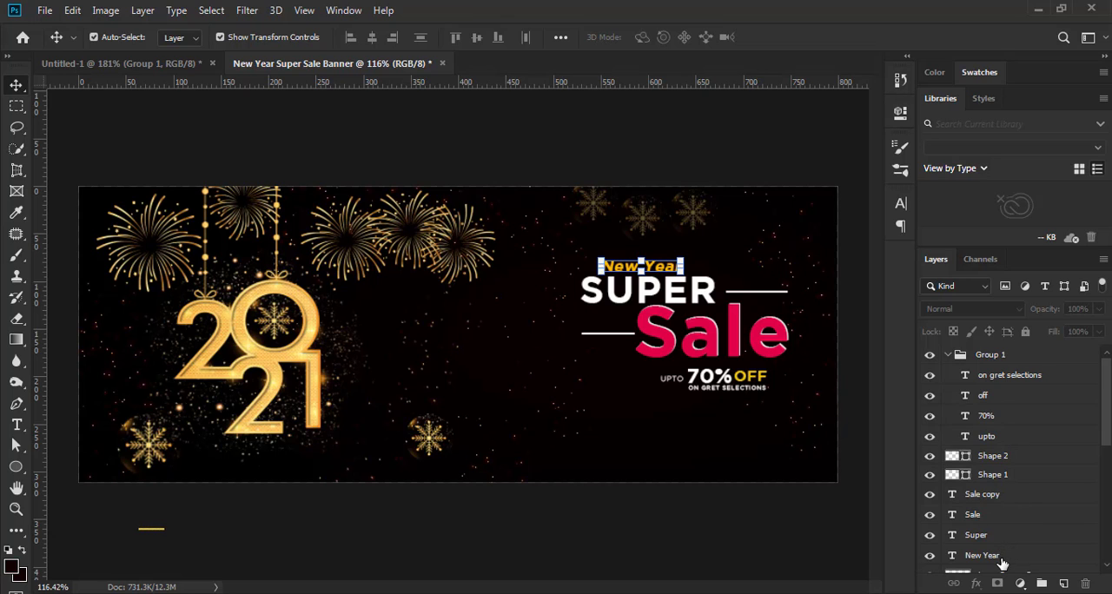
{"action": "left_click", "coordinate": [992, 362], "text": "shift"}
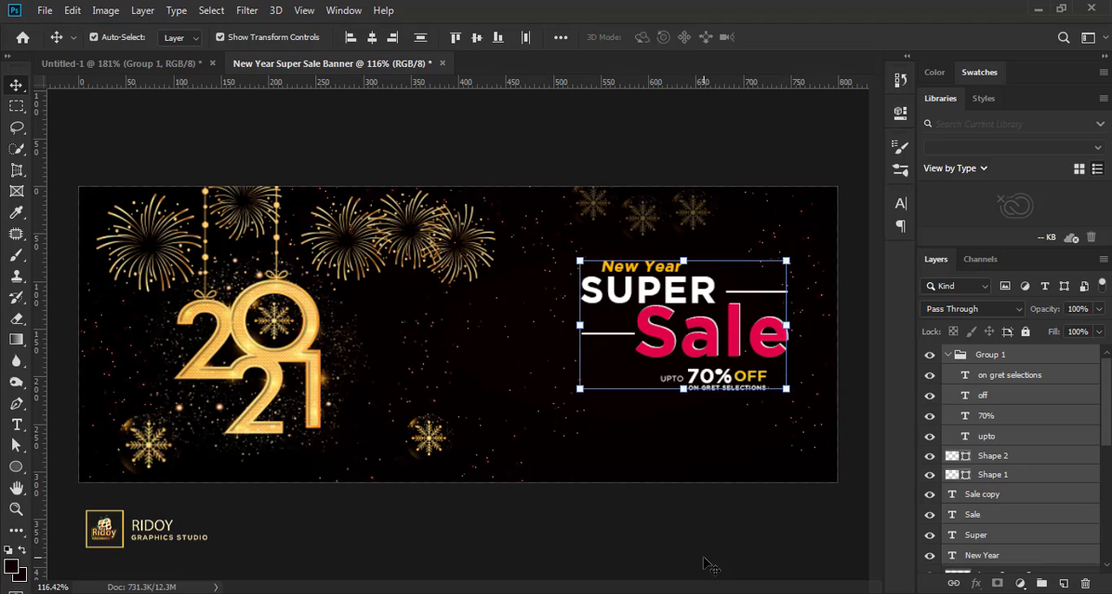
{"action": "key", "text": "Left"}
{"action": "key", "text": "Left"}
{"action": "key", "text": "Left"}
{"action": "key", "text": "Left"}
{"action": "key", "text": "Left"}
{"action": "key", "text": "Left"}
{"action": "key", "text": "Left"}
{"action": "key", "text": "Left"}
{"action": "key", "text": "Left"}
{"action": "key", "text": "Left"}
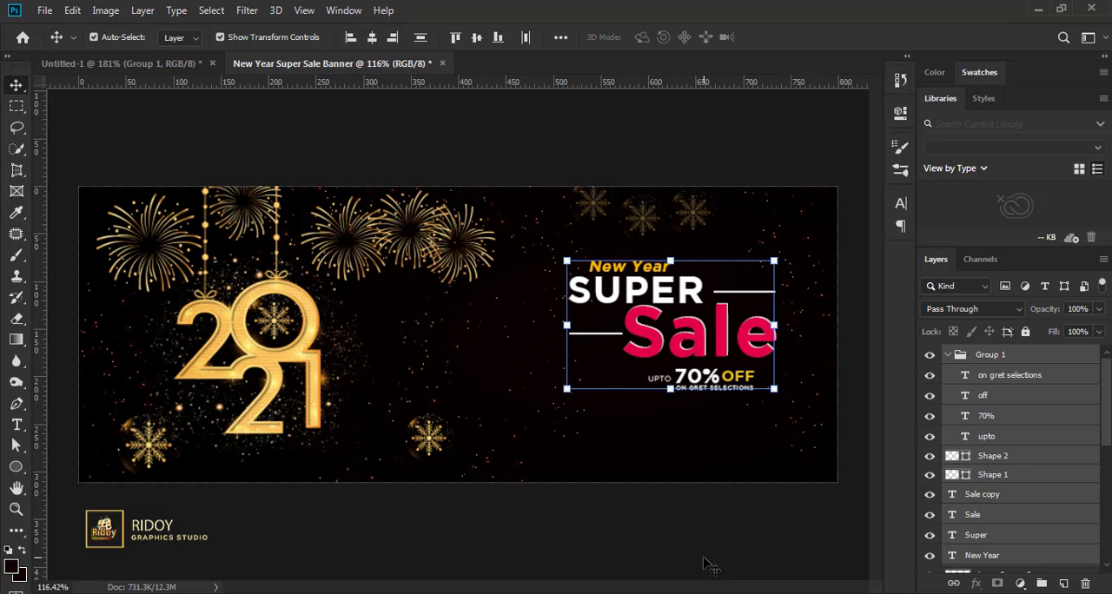
{"action": "key", "text": "Down"}
{"action": "key", "text": "Down"}
{"action": "key", "text": "Down"}
{"action": "key", "text": "Left"}
{"action": "key", "text": "Left"}
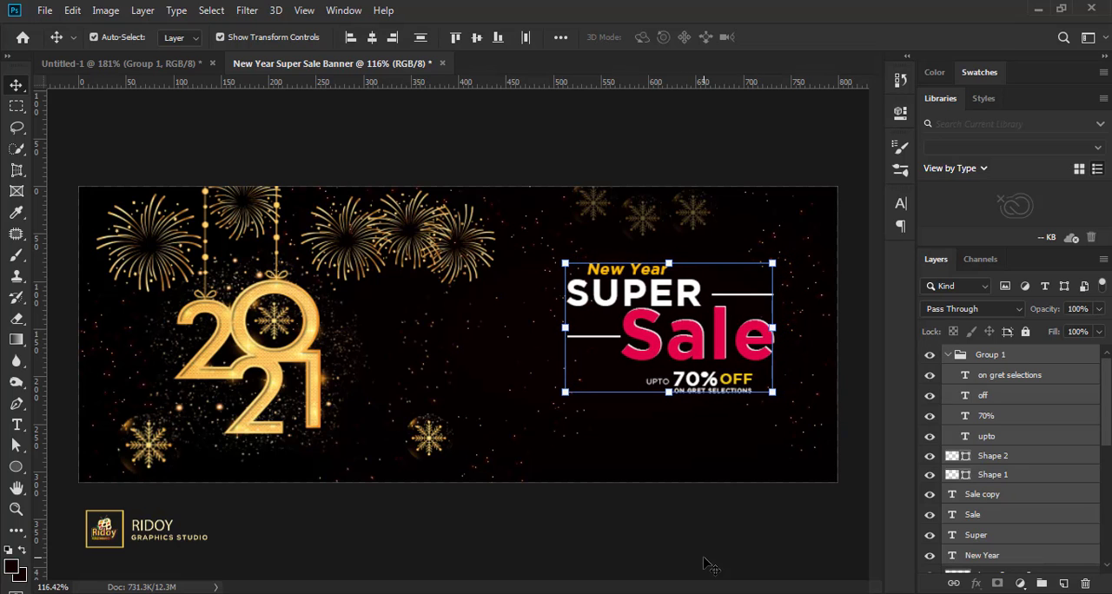
{"action": "key", "text": "Right"}
{"action": "key", "text": "Right"}
{"action": "key", "text": "Right"}
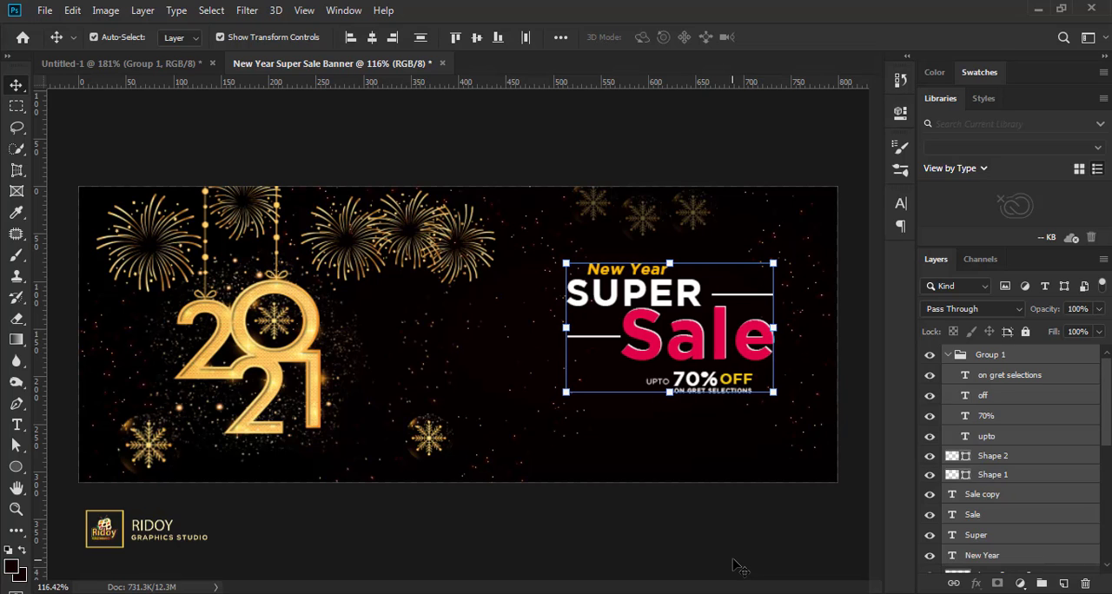
{"action": "key", "text": "Down"}
{"action": "key", "text": "Down"}
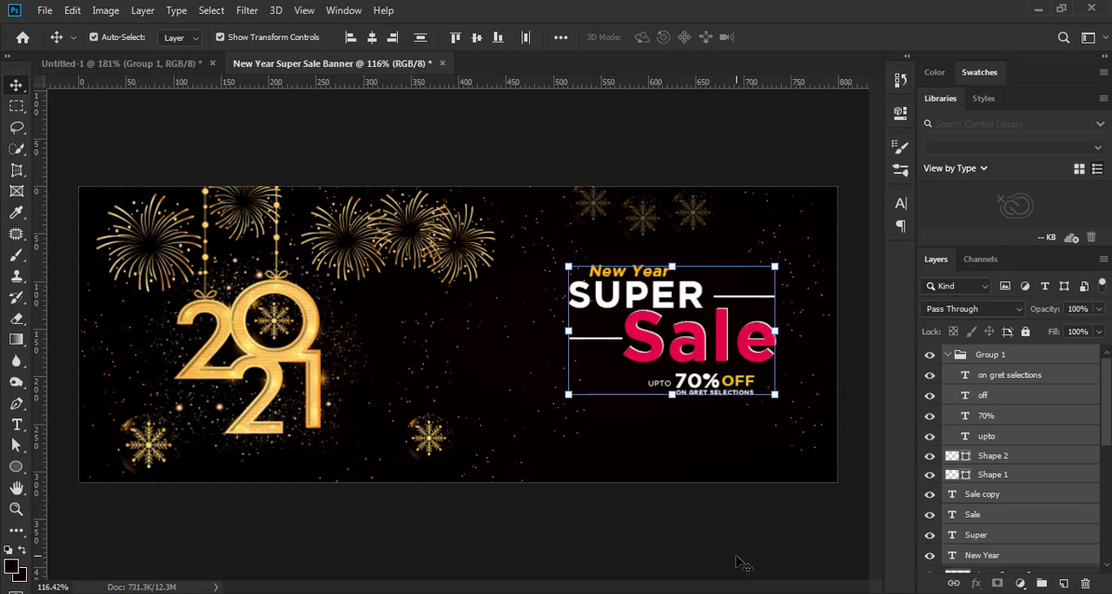
{"action": "key", "text": "Up"}
{"action": "key", "text": "Up"}
{"action": "key", "text": "Up"}
{"action": "key", "text": "Up"}
{"action": "key", "text": "Up"}
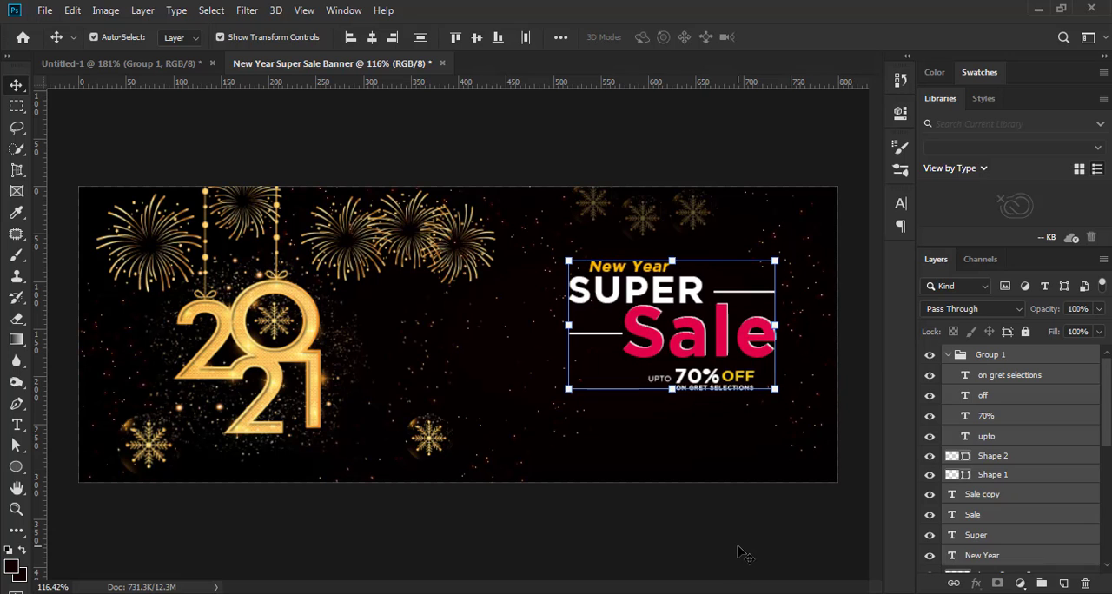
{"action": "left_click", "coordinate": [735, 551]}
{"action": "scroll", "coordinate": [735, 545], "scroll_direction": "down", "scroll_amount": 5}
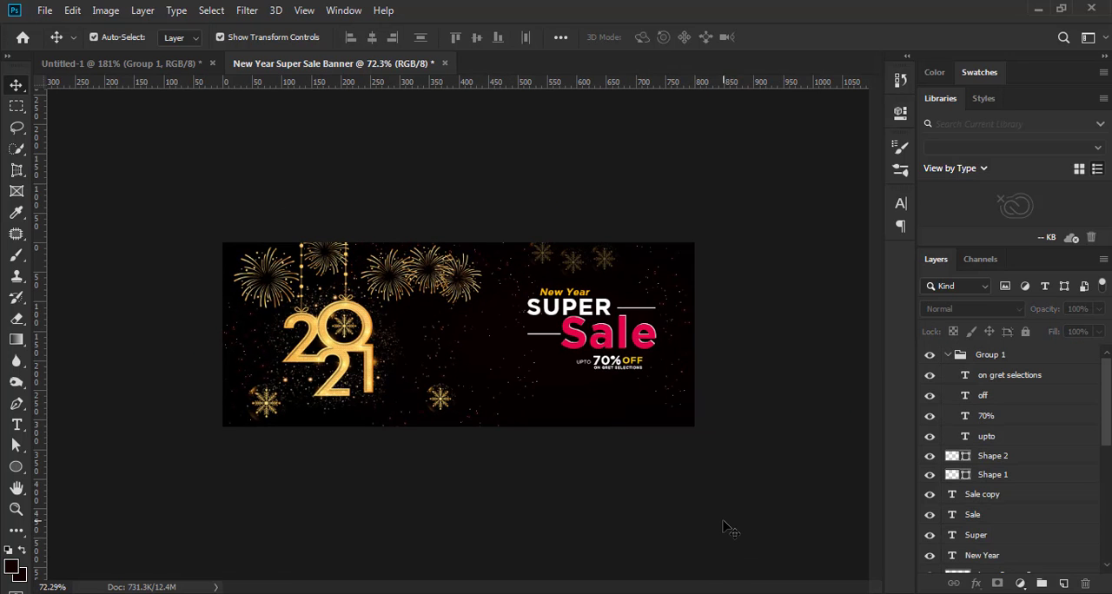
{"action": "scroll", "coordinate": [725, 528], "scroll_direction": "up", "scroll_amount": 5}
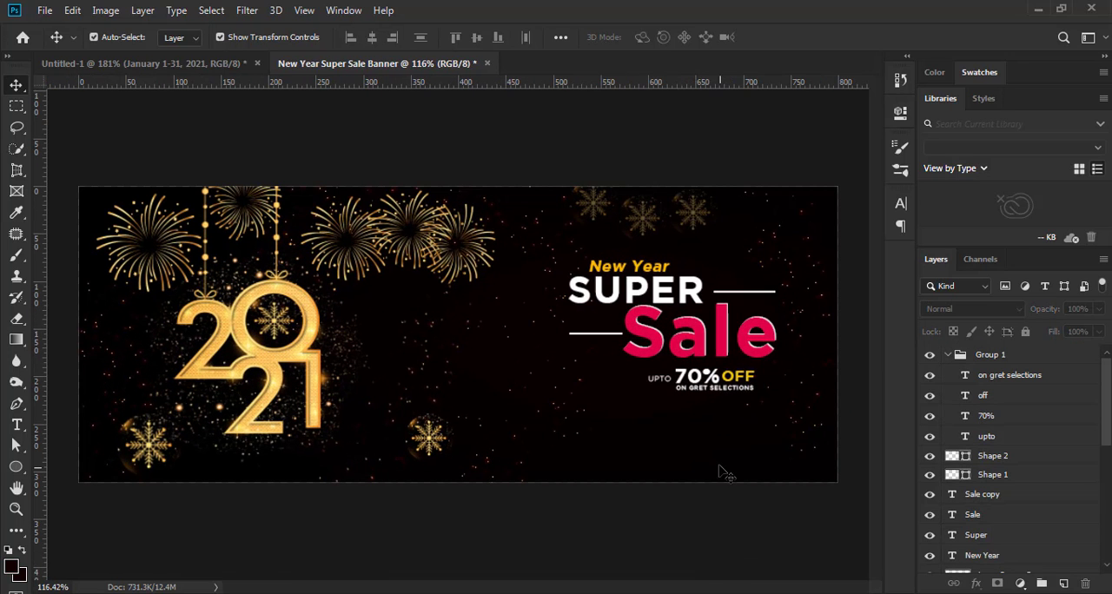
Paste the "January 1-31, 2021" text and place it beneath the offer text at X 658.80 px, Y 248.00 px
{"action": "key", "text": "ctrl+v"}
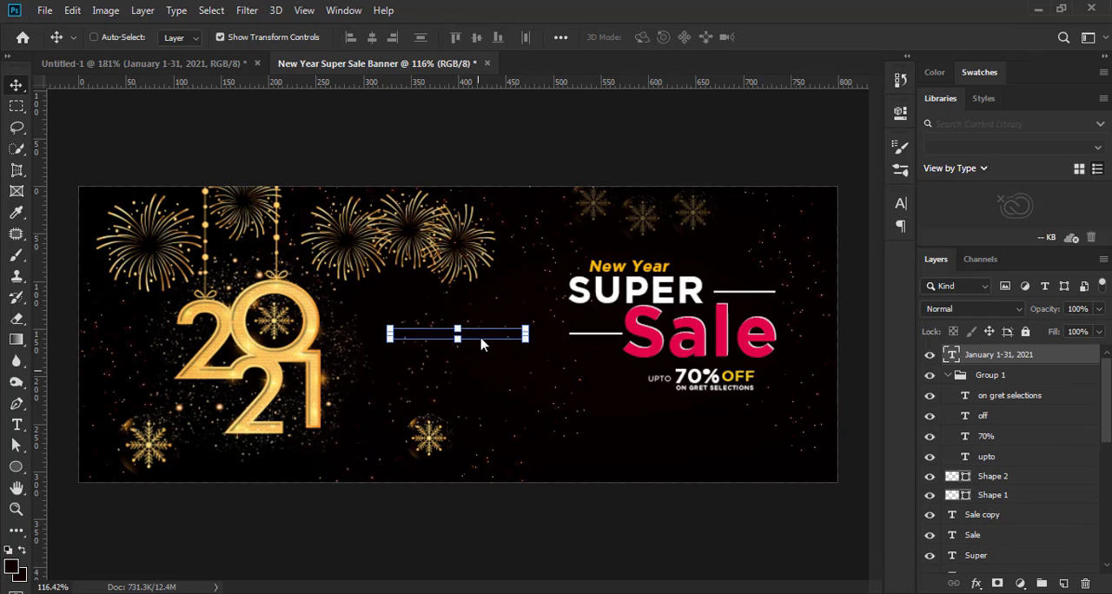
{"action": "left_click_drag", "start_coordinate": [482, 345], "coordinate": [720, 428]}
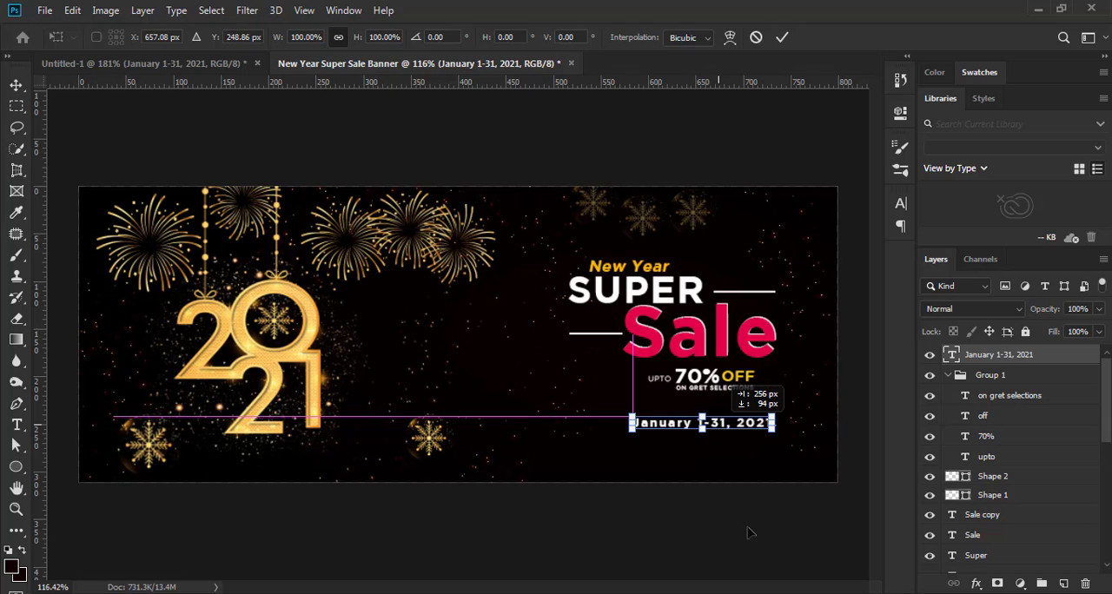
{"action": "key", "text": "Up"}
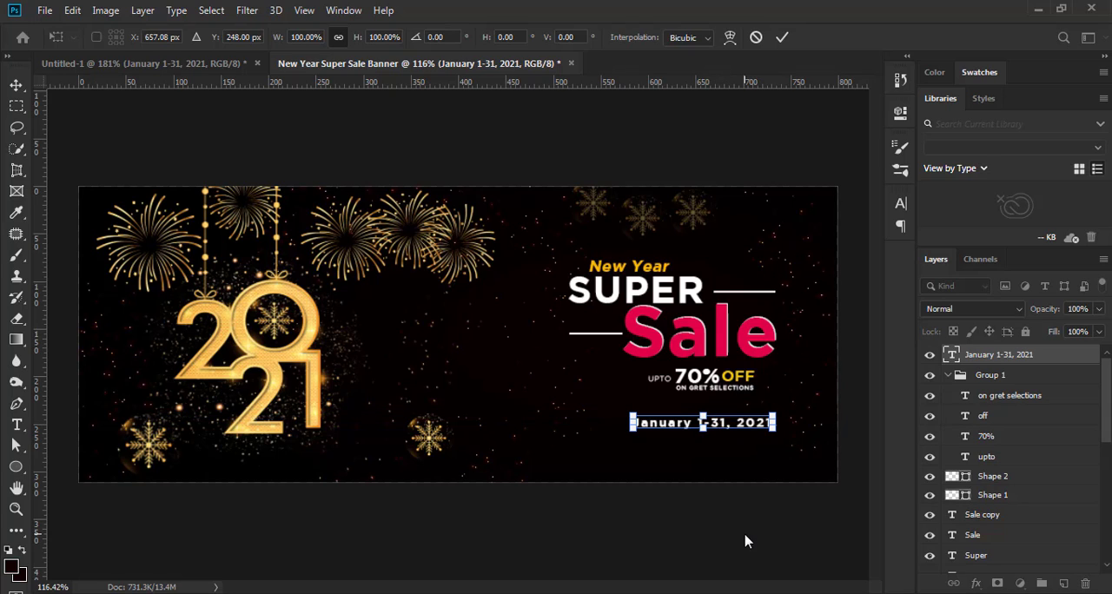
{"action": "key", "text": "Right"}
{"action": "key", "text": "Right"}
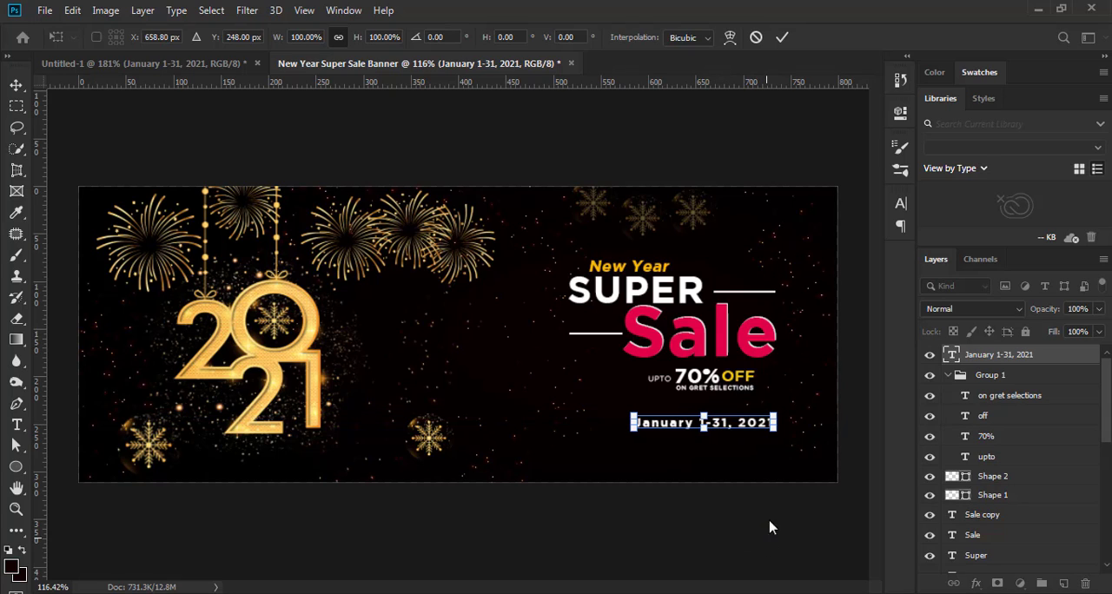
{"action": "left_click", "coordinate": [782, 36]}
{"action": "left_click", "coordinate": [752, 560]}
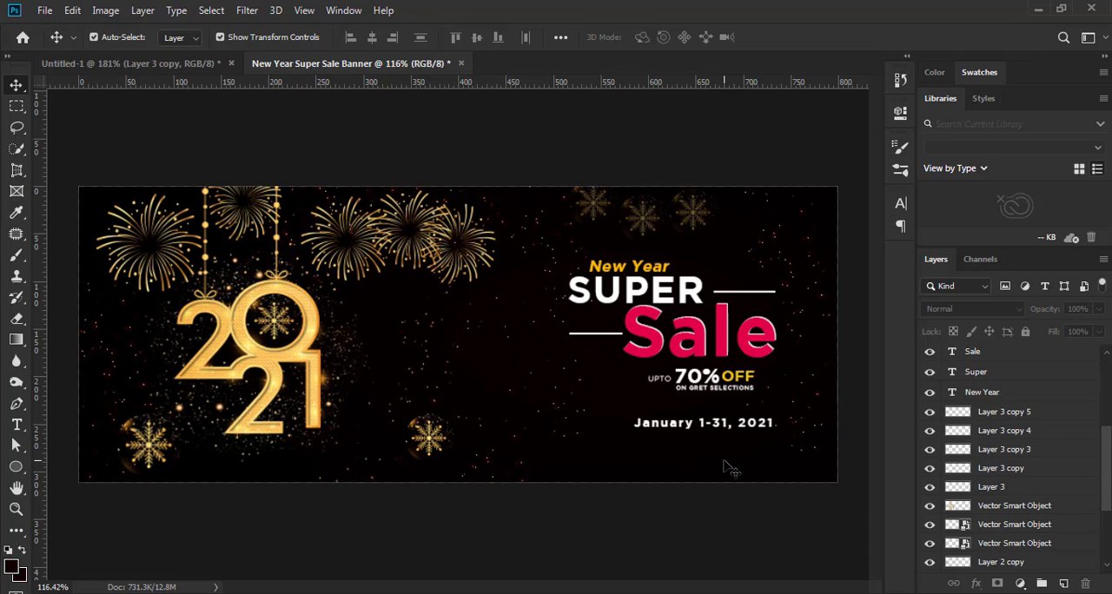
Paste a gold snowflake and place it beneath the end of the date, near the banner's lower edge
{"action": "key", "text": "ctrl+v"}
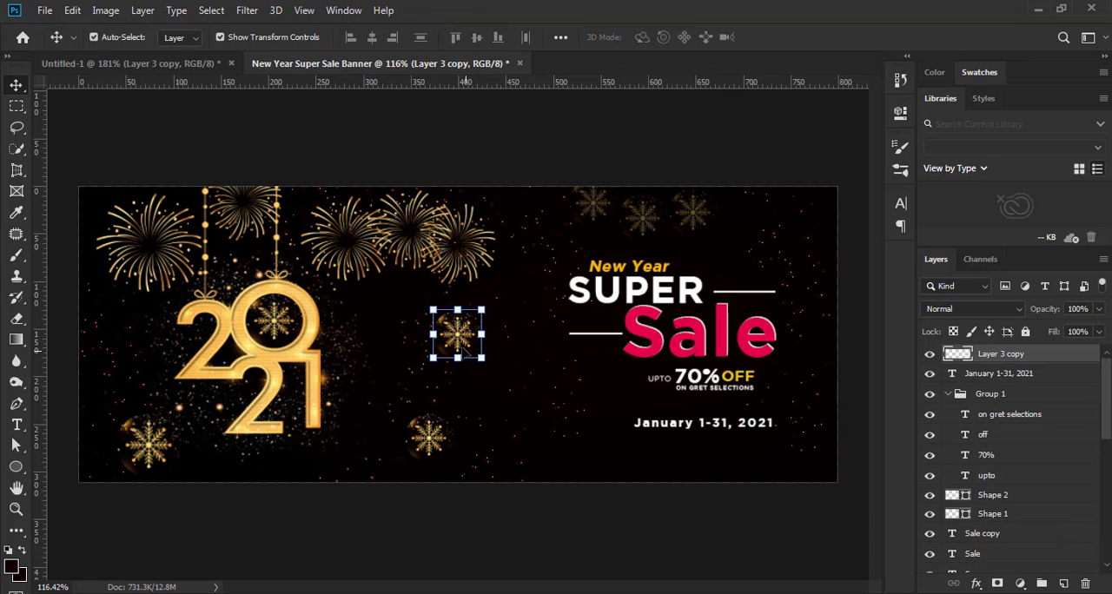
{"action": "left_click_drag", "start_coordinate": [459, 341], "coordinate": [756, 463]}
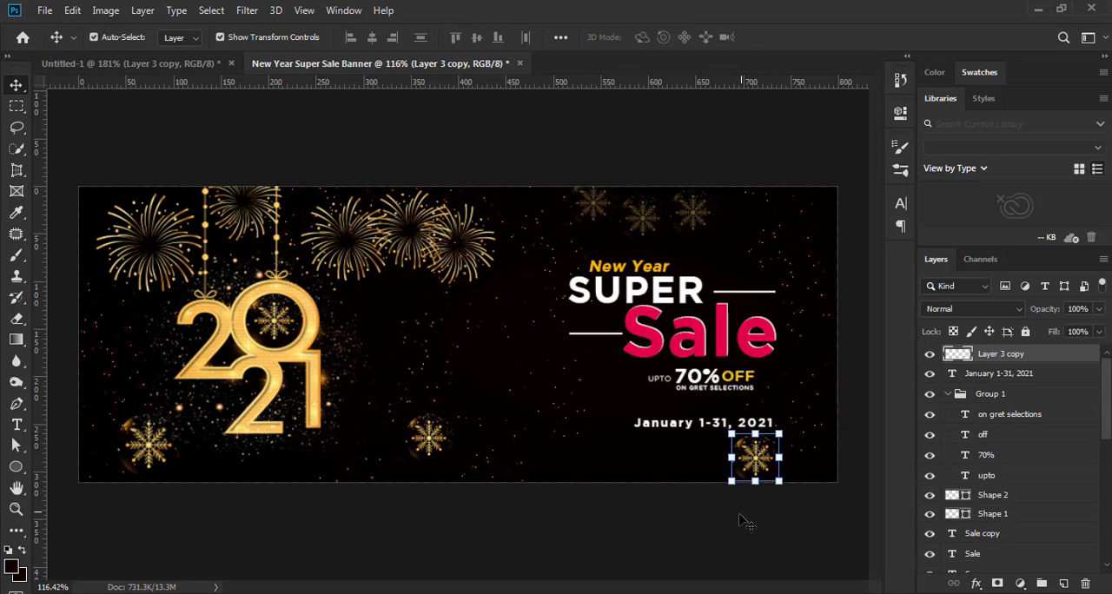
{"action": "left_click", "coordinate": [748, 521]}
{"action": "scroll", "coordinate": [740, 521], "scroll_direction": "down", "scroll_amount": 2}
{"action": "scroll", "coordinate": [709, 494], "scroll_direction": "up", "scroll_amount": 3}
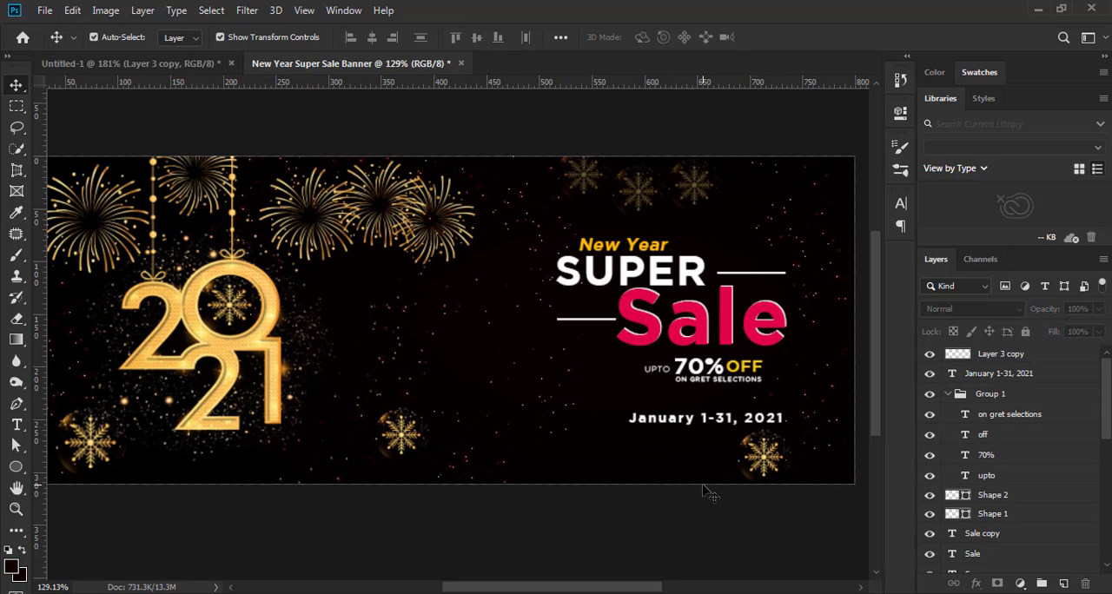
Nudge the date text and the snowflake beneath it slightly upward
{"action": "double_click", "coordinate": [726, 429]}
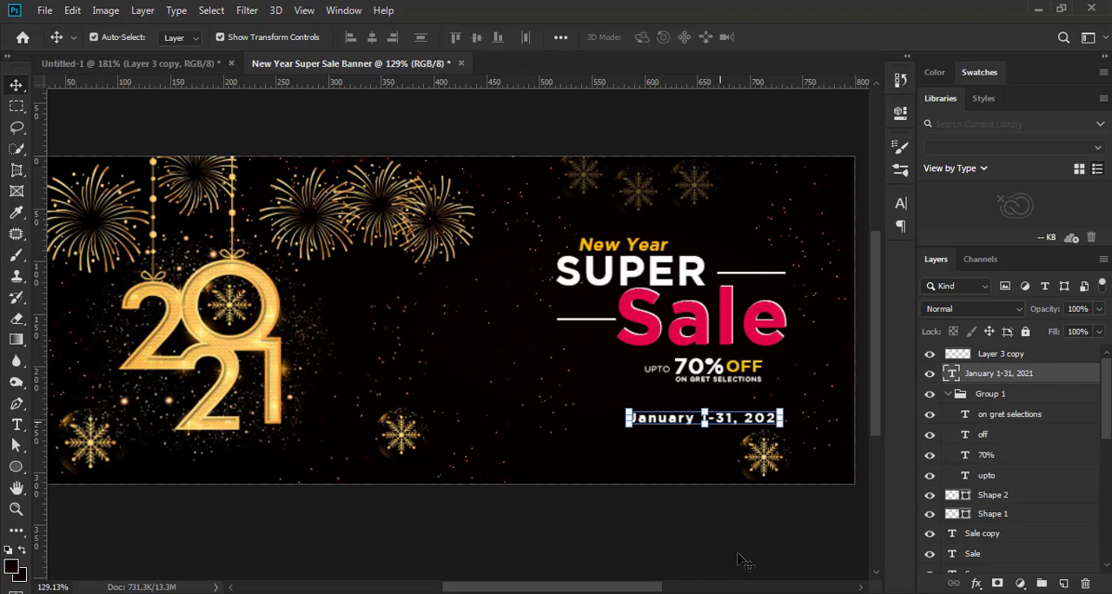
{"action": "left_click", "coordinate": [764, 474]}
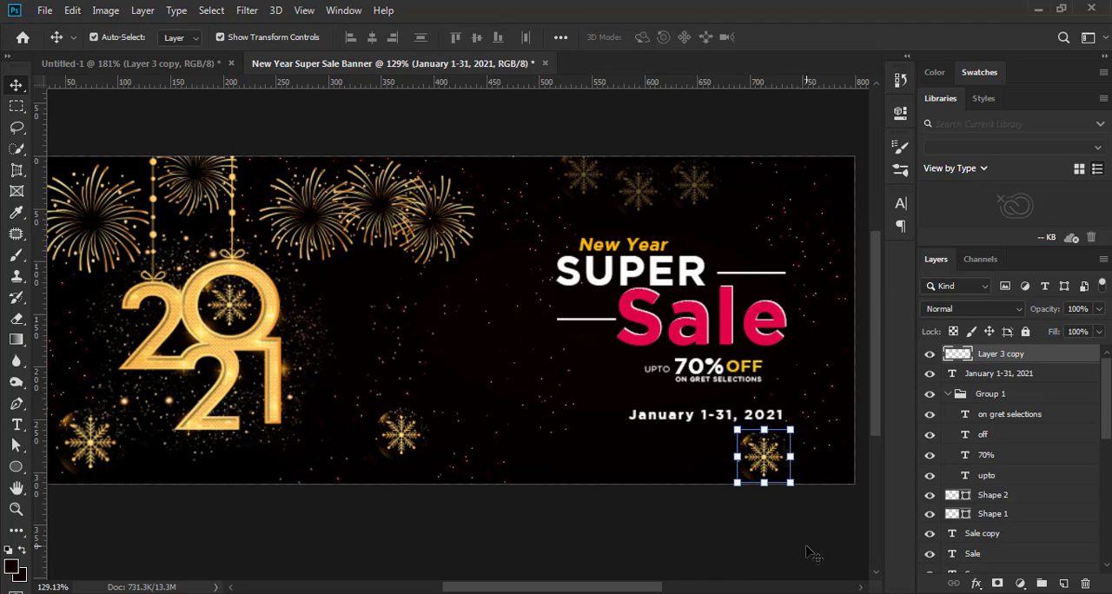
{"action": "left_click", "coordinate": [794, 542]}
Duplicate the snowflake below the date to above the end of "SUPER", and shift "New Year" left to line up with "SUPER"
{"action": "left_click", "coordinate": [770, 469]}
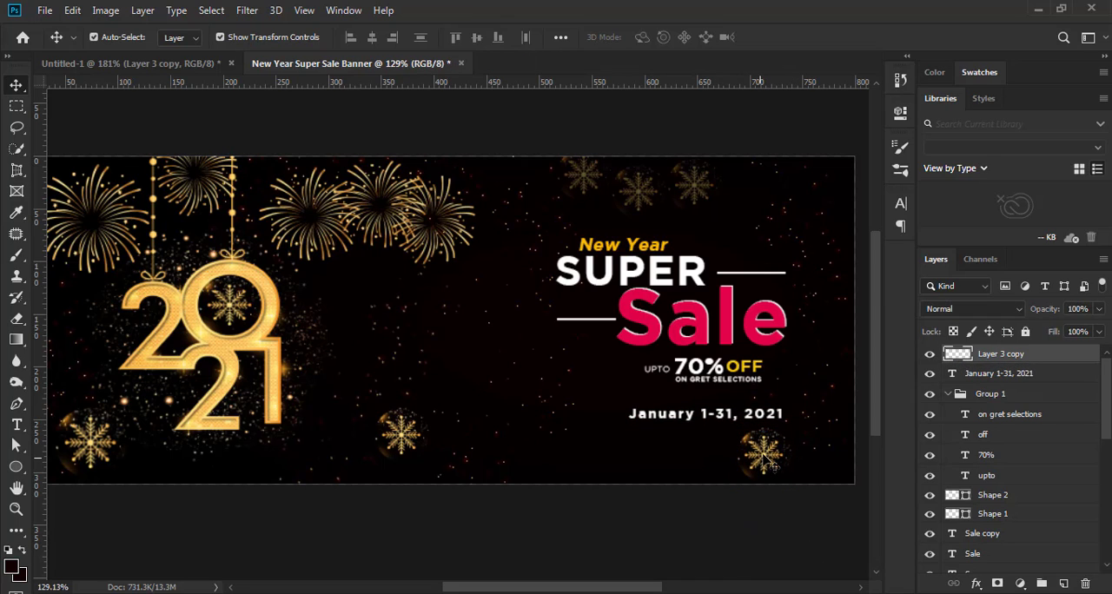
{"action": "left_click_drag", "start_coordinate": [770, 469], "coordinate": [728, 228]}
{"action": "scroll", "coordinate": [661, 261], "scroll_direction": "up", "scroll_amount": 3}
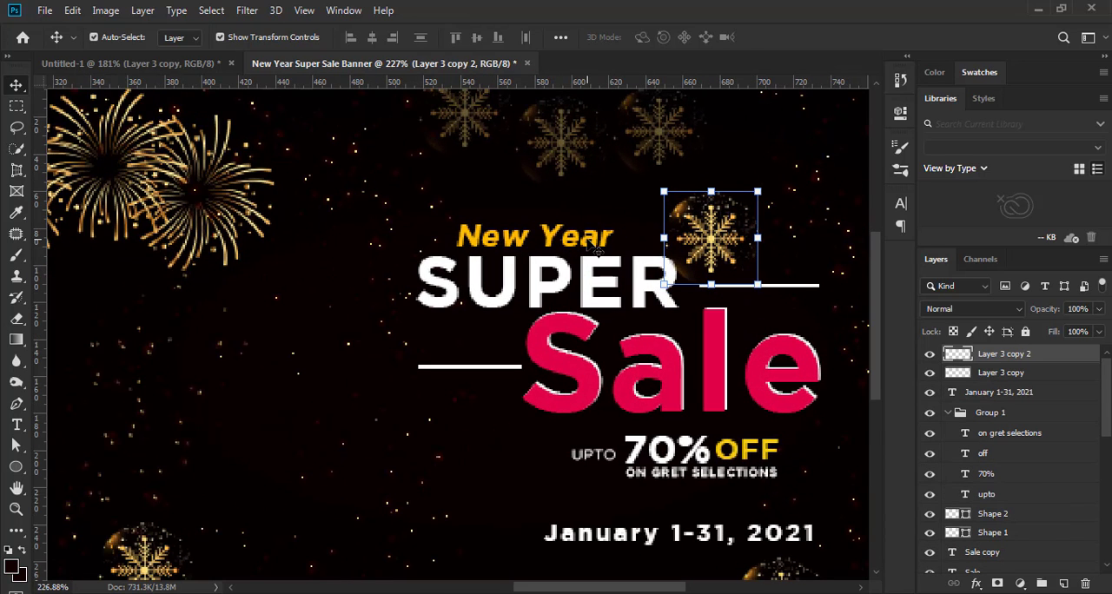
{"action": "left_click", "coordinate": [598, 251]}
{"action": "left_click_drag", "start_coordinate": [598, 251], "coordinate": [553, 238]}
Scale the duplicated snowflake to 37.80% and place it just after "New Year" at X 619.45 px, Y 80.36 px
{"action": "left_click", "coordinate": [716, 234]}
{"action": "left_click_drag", "start_coordinate": [757, 191], "coordinate": [607, 227]}
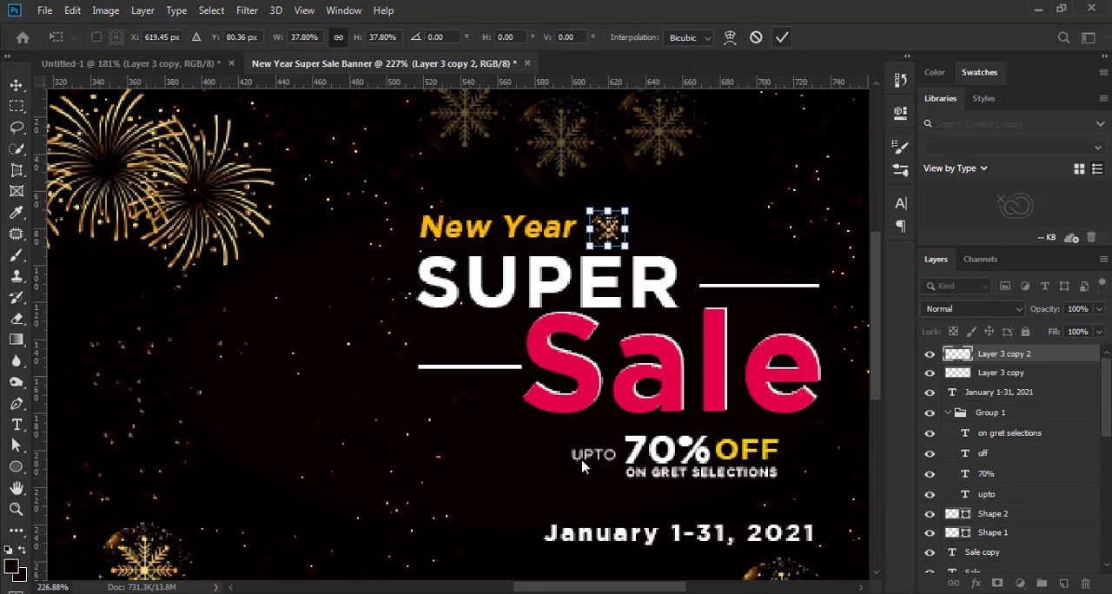
{"action": "key", "text": "Return"}
Examine the banner's overall composition and the headline block both as a whole and up close
{"action": "scroll", "coordinate": [582, 467], "scroll_direction": "down", "scroll_amount": 5}
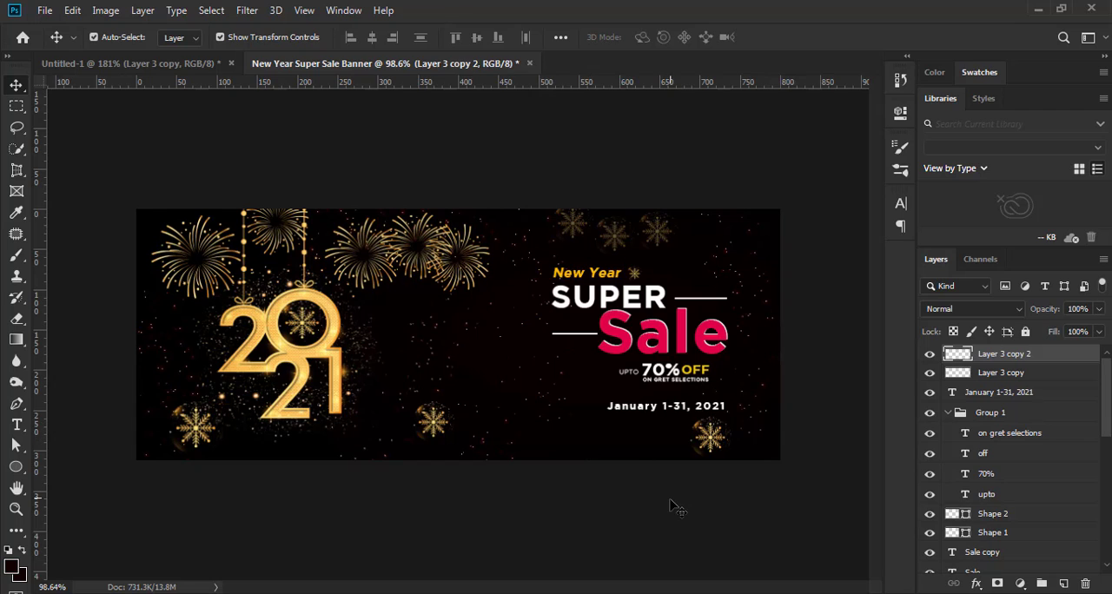
{"action": "left_click", "coordinate": [677, 508]}
{"action": "scroll", "coordinate": [675, 509], "scroll_direction": "up", "scroll_amount": 3}
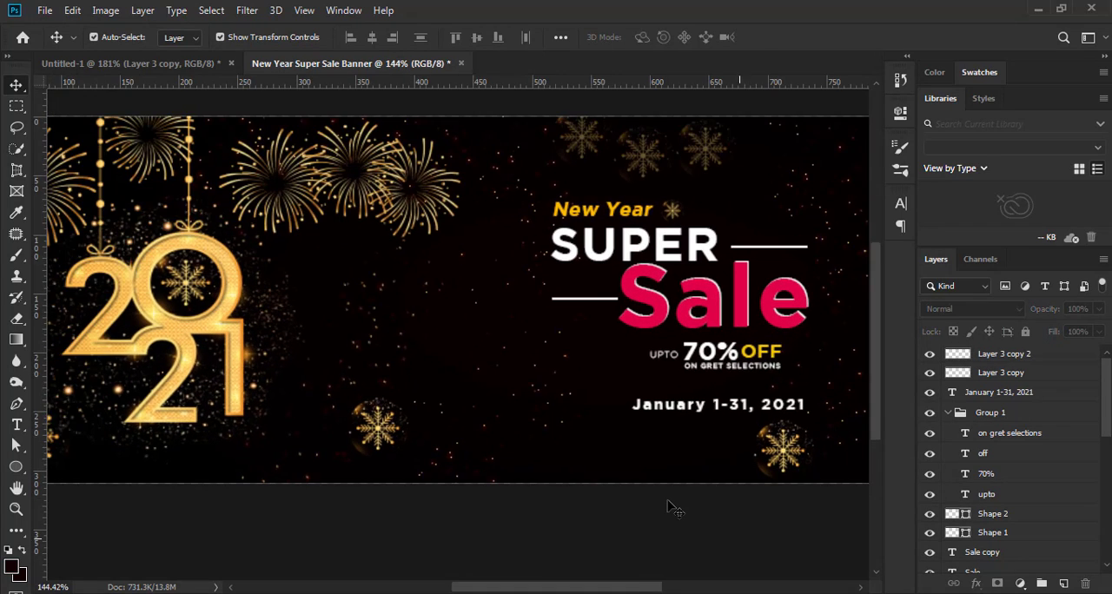
{"action": "scroll", "coordinate": [675, 509], "scroll_direction": "down", "scroll_amount": 3}
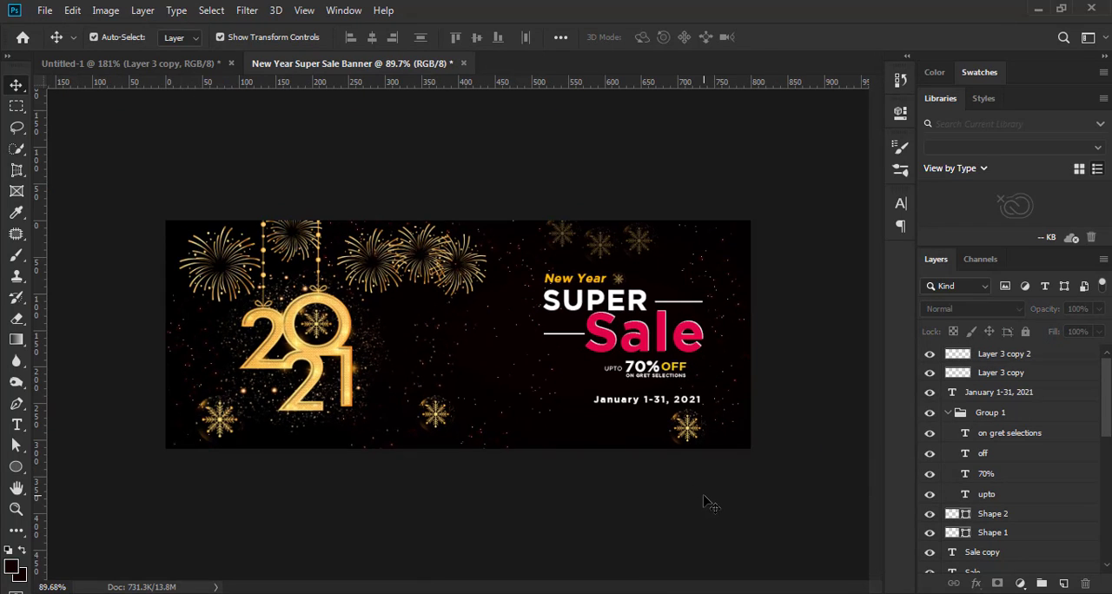
{"action": "scroll", "coordinate": [706, 503], "scroll_direction": "up", "scroll_amount": 1}
{"action": "scroll", "coordinate": [705, 511], "scroll_direction": "up", "scroll_amount": 1}
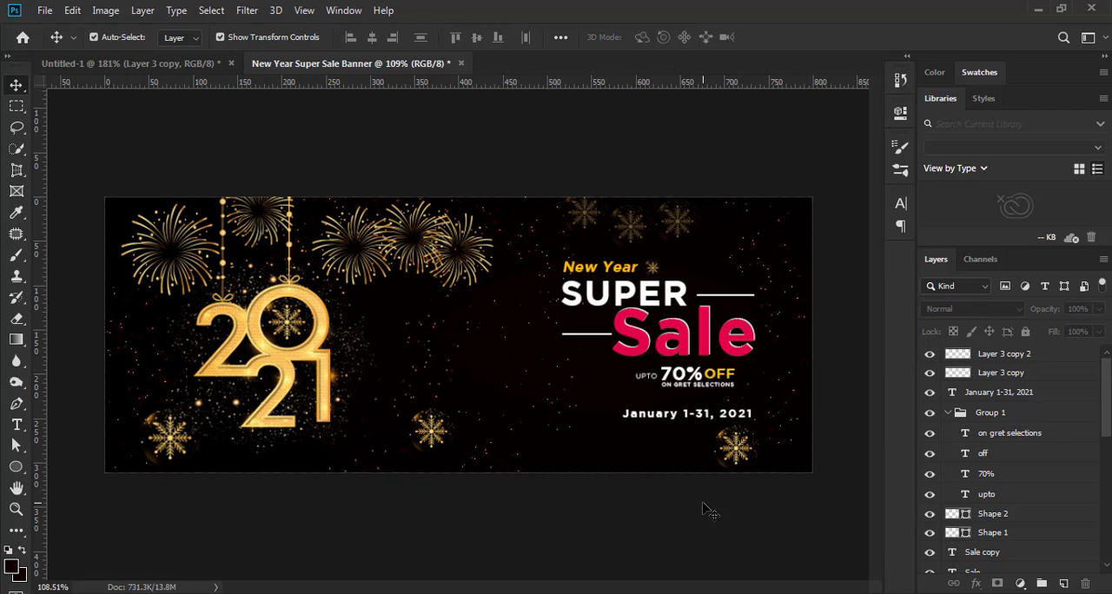
{"action": "scroll", "coordinate": [706, 511], "scroll_direction": "down", "scroll_amount": 3}
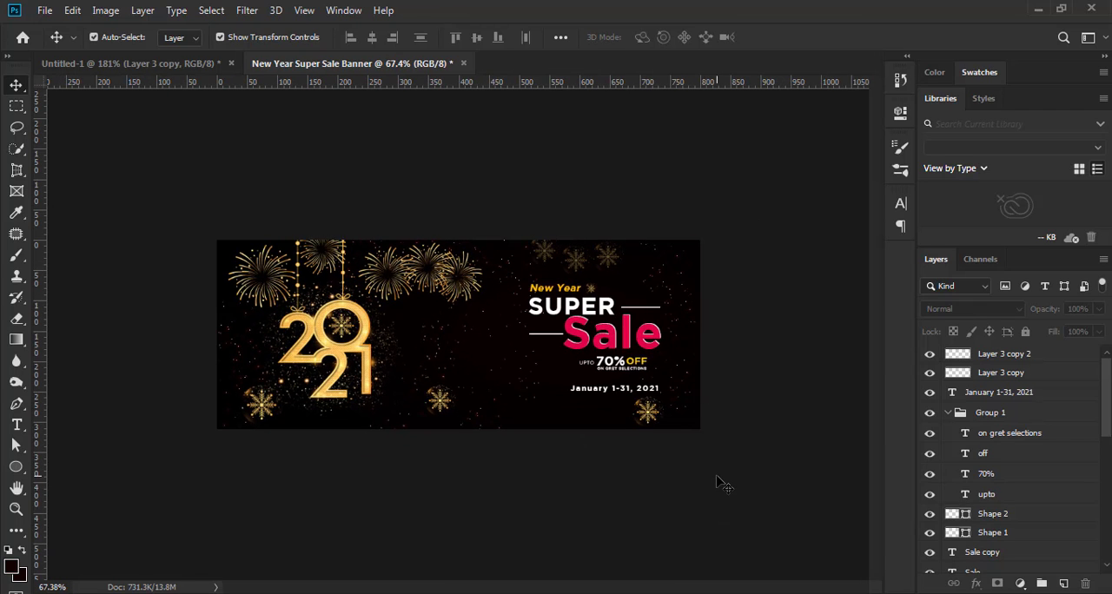
{"action": "scroll", "coordinate": [717, 484], "scroll_direction": "down", "scroll_amount": 1}
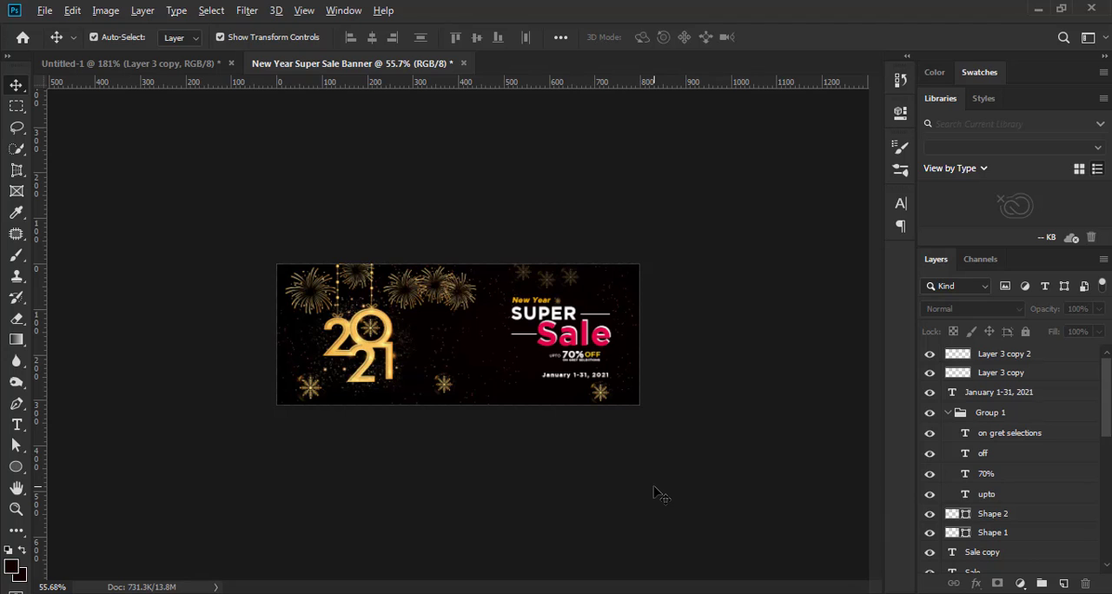
{"action": "scroll", "coordinate": [658, 492], "scroll_direction": "up", "scroll_amount": 4}
{"action": "scroll", "coordinate": [658, 492], "scroll_direction": "up", "scroll_amount": 2}
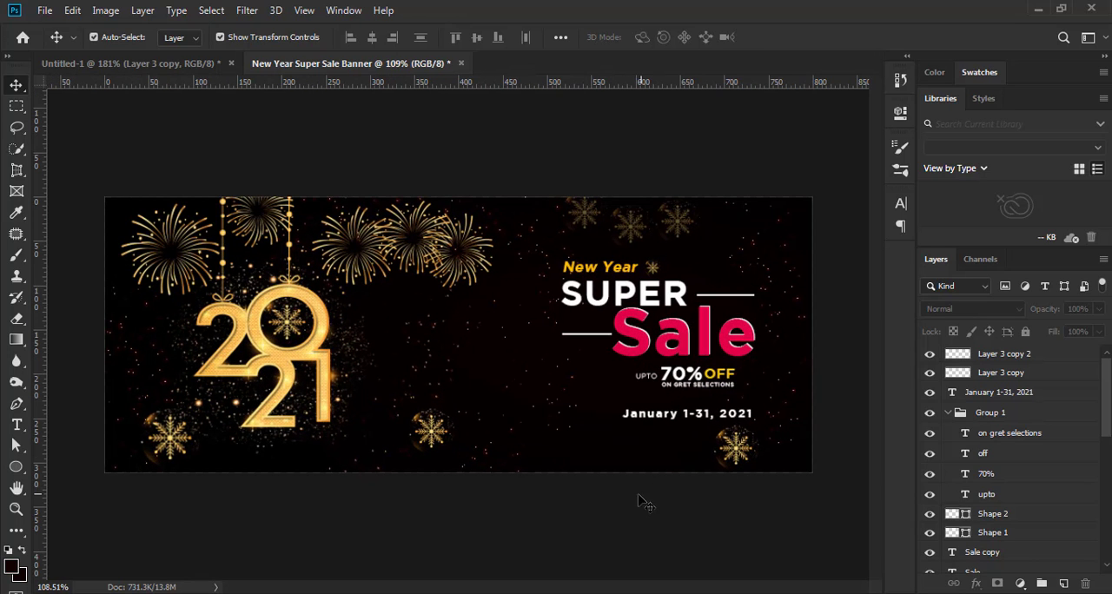
Scale the headline, offer, date and their two snowflakes together to 92.38% and move them to X 630.06 px, Y 180.07 px
{"action": "scroll", "coordinate": [995, 569], "scroll_direction": "down", "scroll_amount": 3}
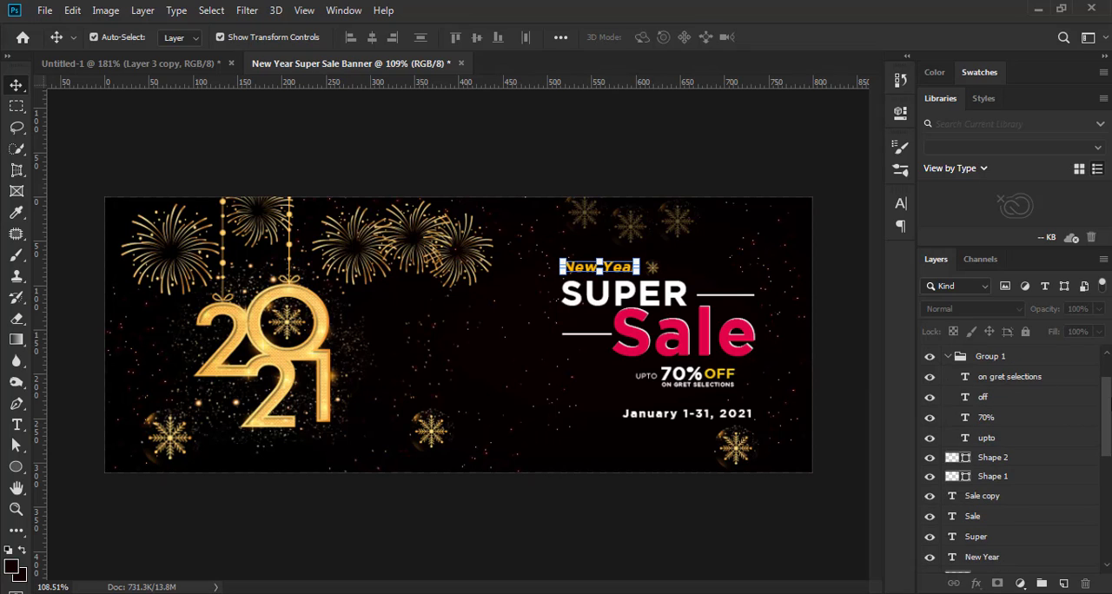
{"action": "left_click", "coordinate": [995, 559]}
{"action": "scroll", "coordinate": [1006, 361], "scroll_direction": "up", "scroll_amount": 3}
{"action": "left_click", "coordinate": [1034, 362], "text": "shift"}
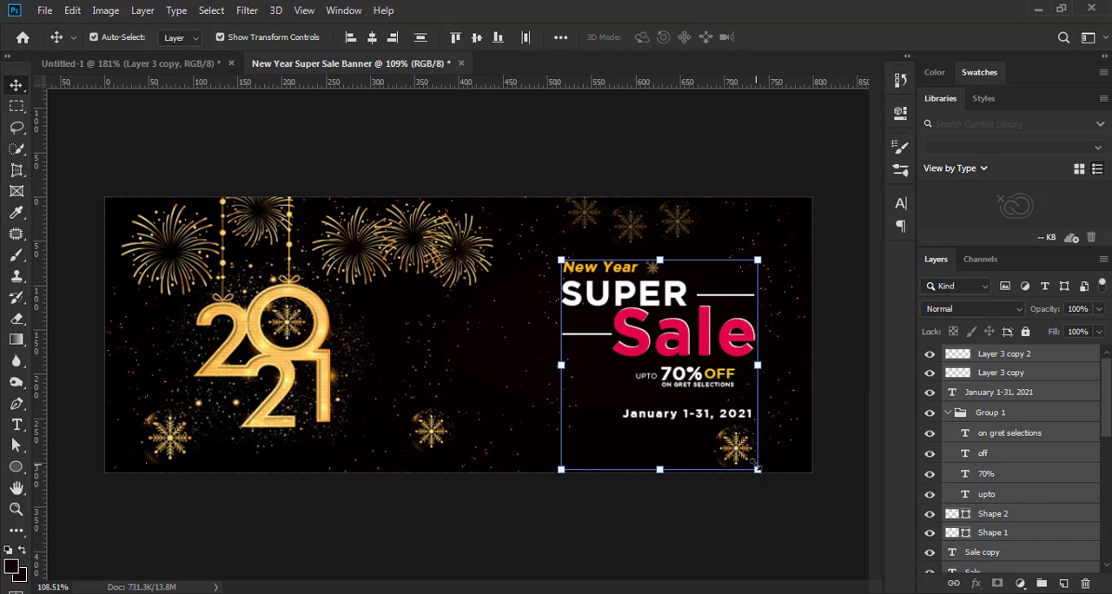
{"action": "left_click_drag", "start_coordinate": [757, 467], "coordinate": [745, 453]}
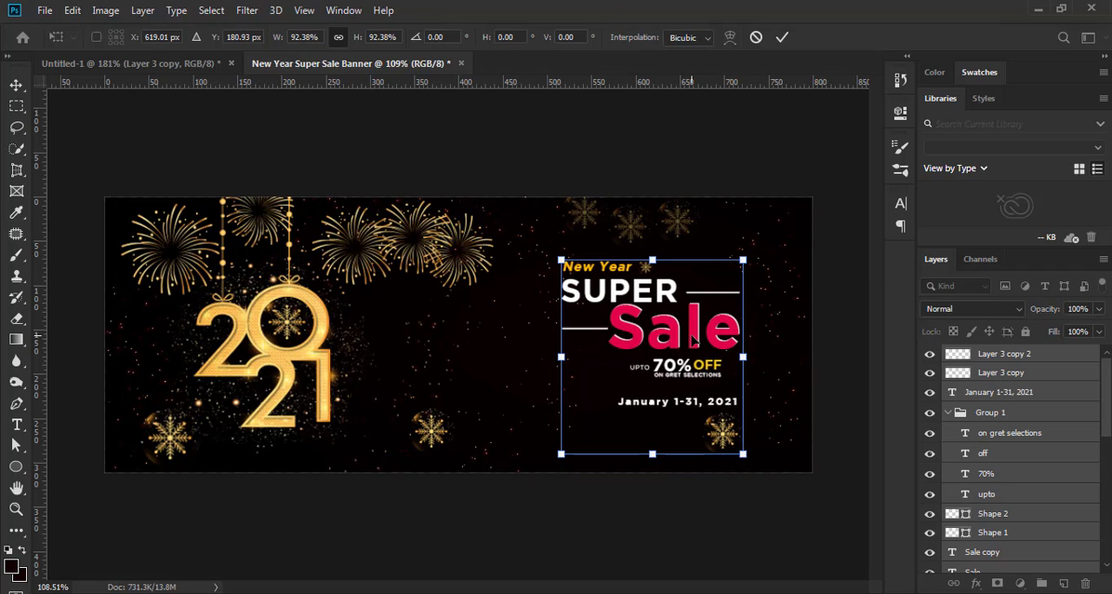
{"action": "left_click_drag", "start_coordinate": [701, 340], "coordinate": [703, 341]}
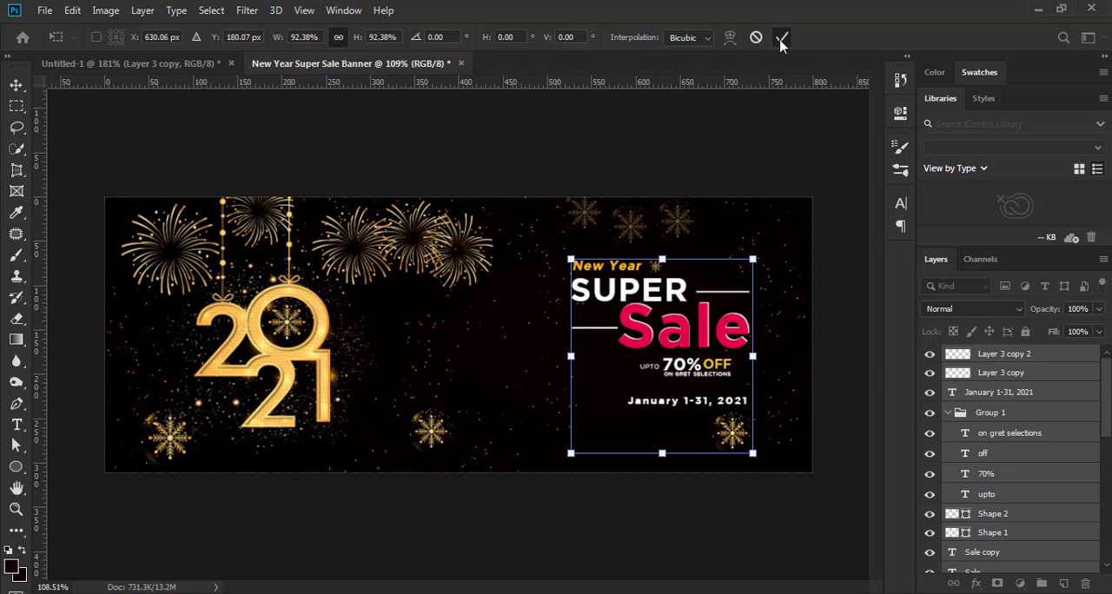
{"action": "left_click", "coordinate": [773, 533]}
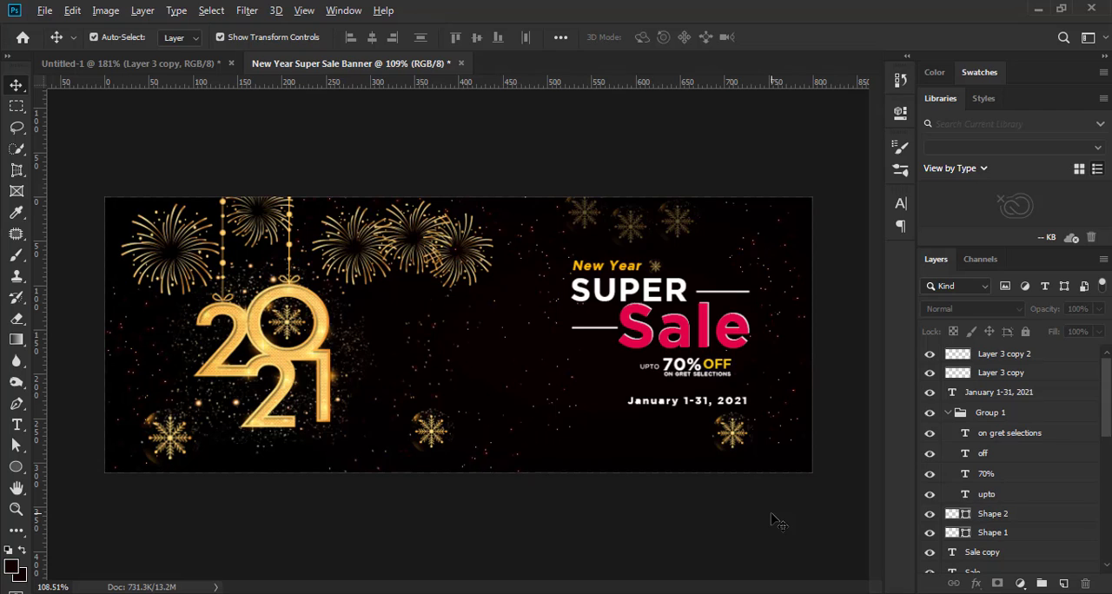
{"action": "scroll", "coordinate": [766, 523], "scroll_direction": "up", "scroll_amount": 1}
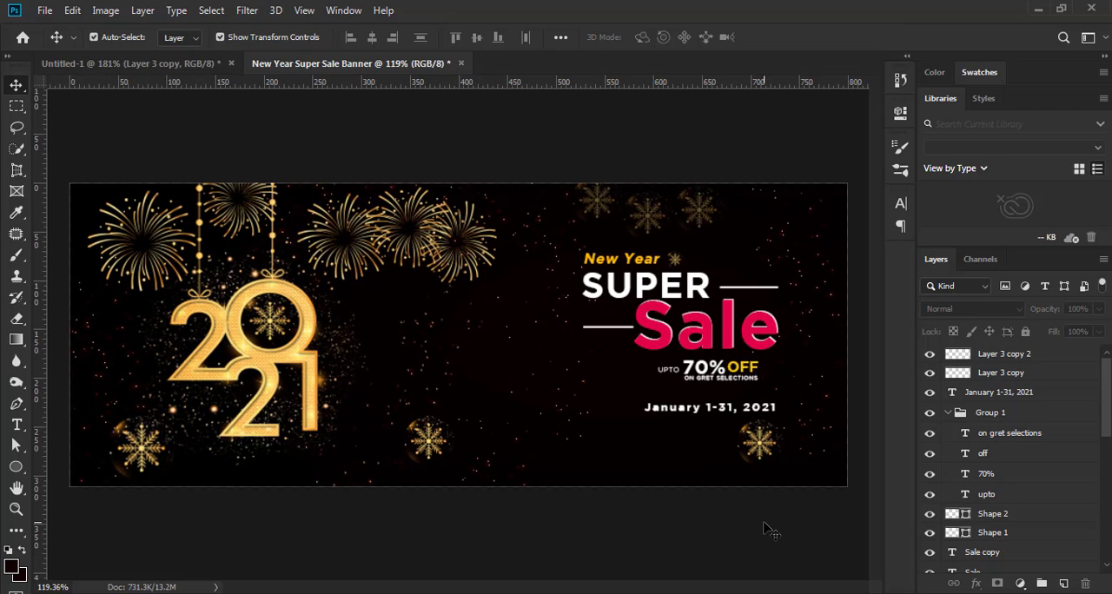
Move the snowflake right of the 2021 ornament up and right, into the gap before the headline block
{"action": "scroll", "coordinate": [711, 509], "scroll_direction": "down", "scroll_amount": 2}
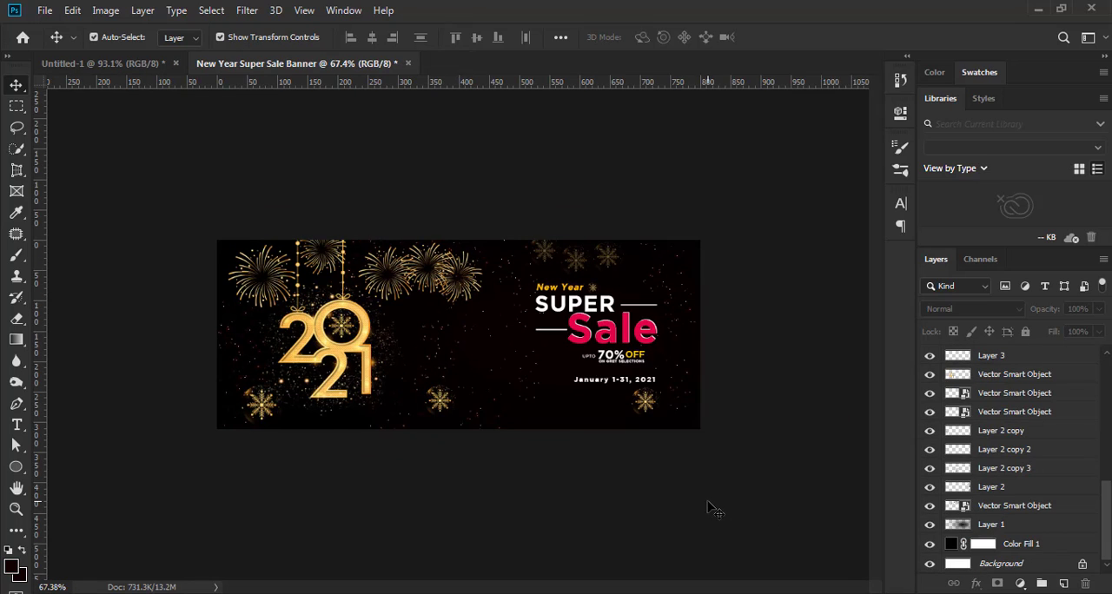
{"action": "scroll", "coordinate": [613, 500], "scroll_direction": "up", "scroll_amount": 2}
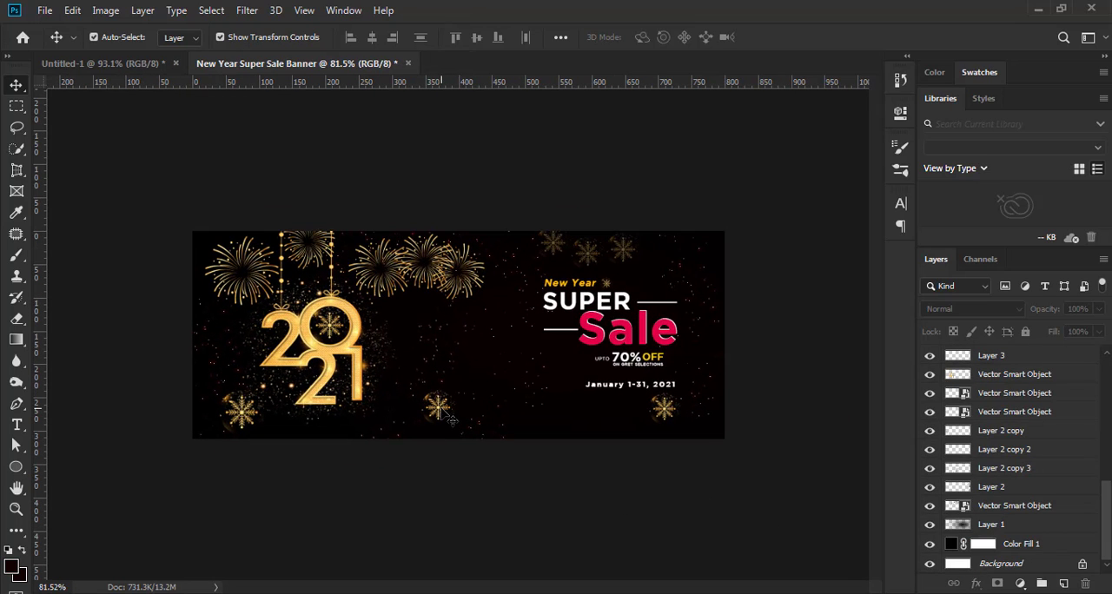
{"action": "left_click_drag", "start_coordinate": [440, 412], "coordinate": [490, 360]}
{"action": "left_click", "coordinate": [571, 489]}
{"action": "scroll", "coordinate": [574, 493], "scroll_direction": "down", "scroll_amount": 2}
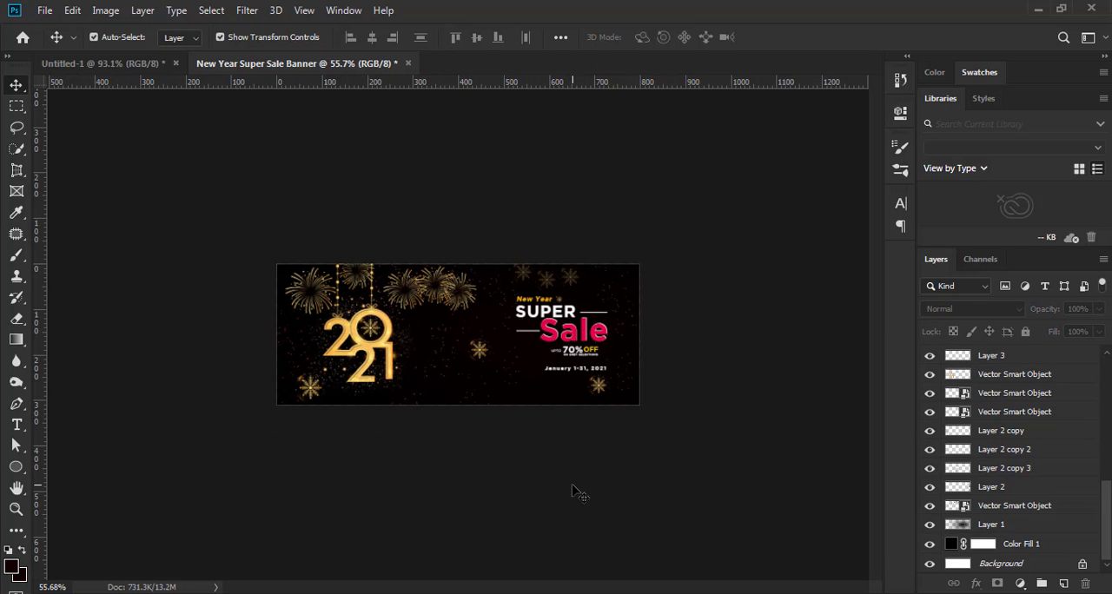
{"action": "scroll", "coordinate": [574, 493], "scroll_direction": "up", "scroll_amount": 7}
Shift the snowflake below the sale date slightly downward to widen the gap under the text
{"action": "left_click", "coordinate": [737, 437]}
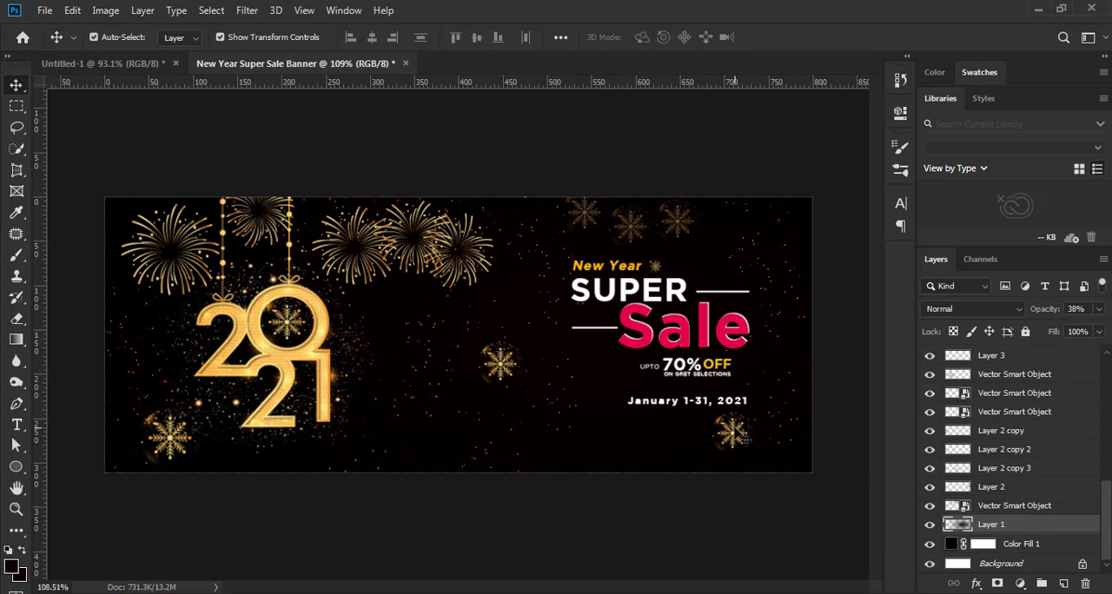
{"action": "left_click", "coordinate": [742, 441]}
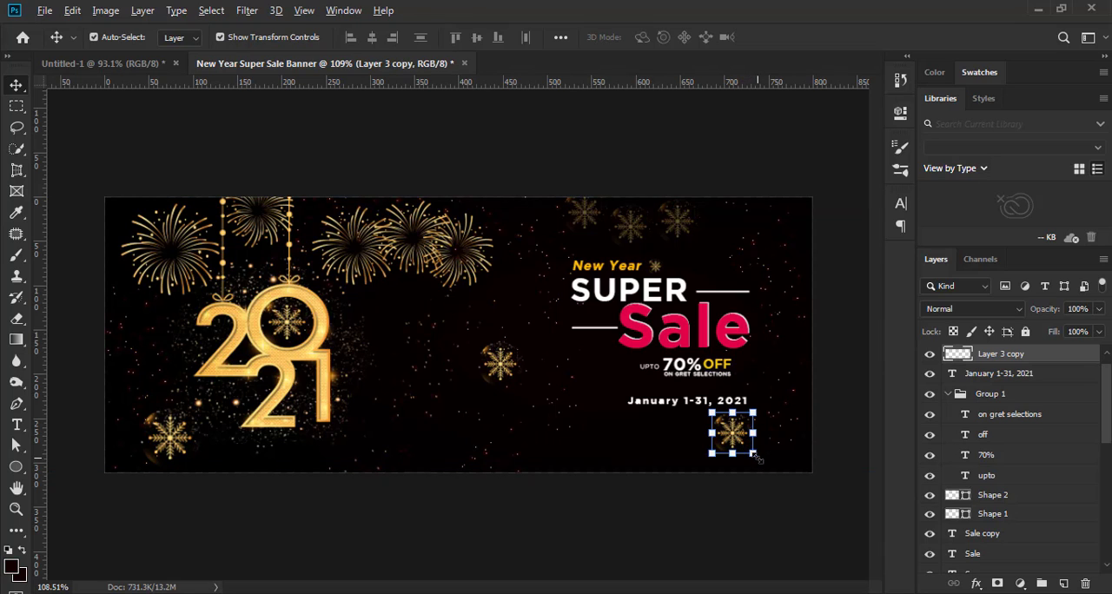
{"action": "left_click_drag", "start_coordinate": [737, 439], "coordinate": [737, 441]}
{"action": "left_click_drag", "start_coordinate": [738, 441], "coordinate": [741, 446]}
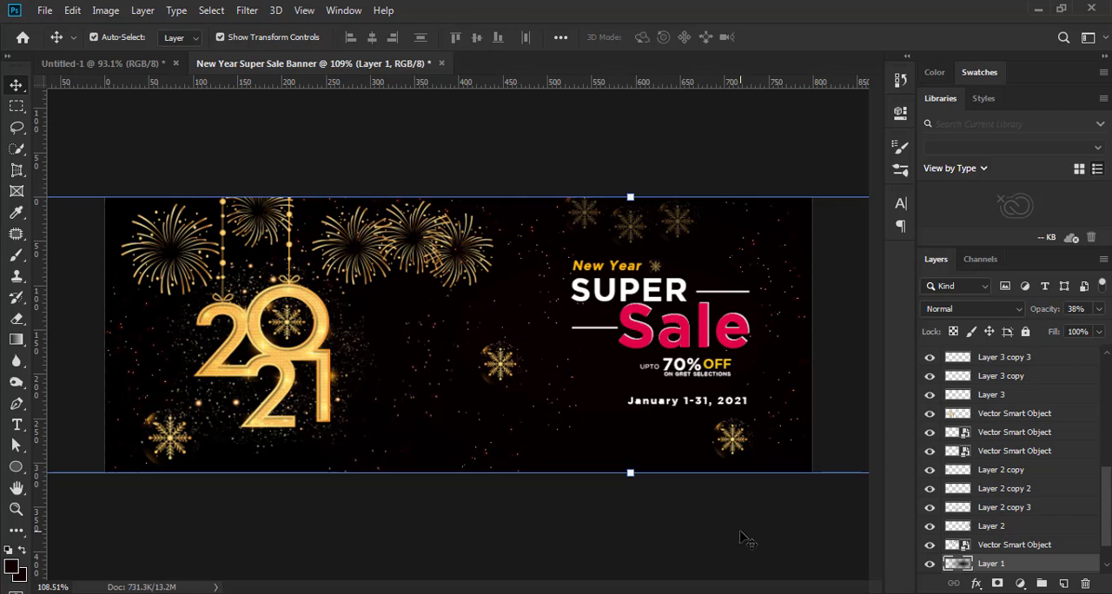
{"action": "left_click", "coordinate": [743, 538]}
Examine the balance of the whole banner with the repositioned snowflakes, both at reduced size and up close
{"action": "key", "text": "ctrl+minus"}
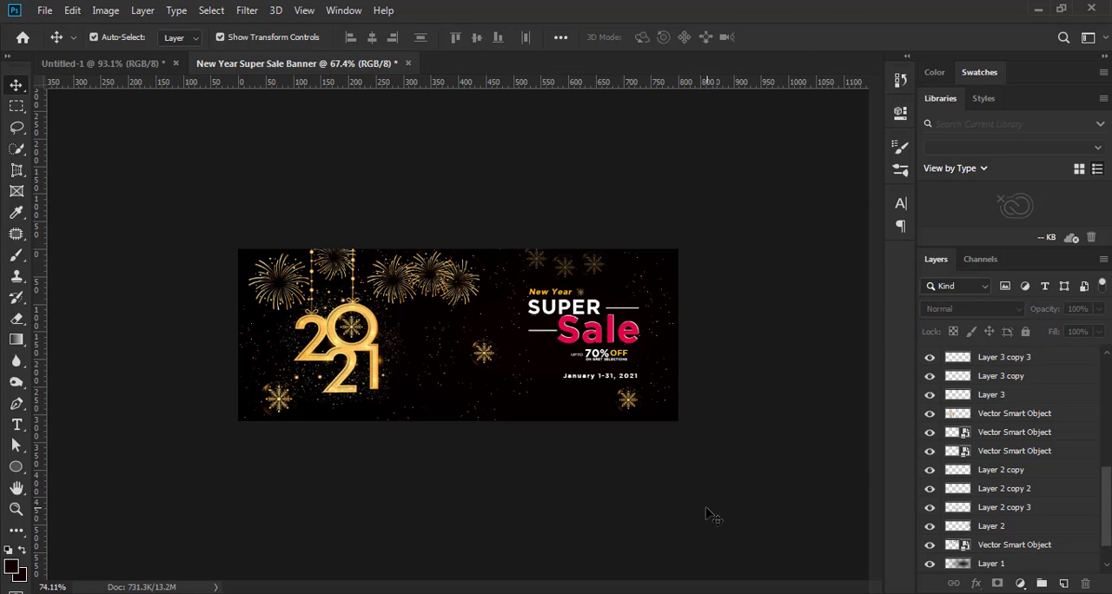
{"action": "key", "text": "ctrl+plus"}
{"action": "key", "text": "ctrl+plus"}
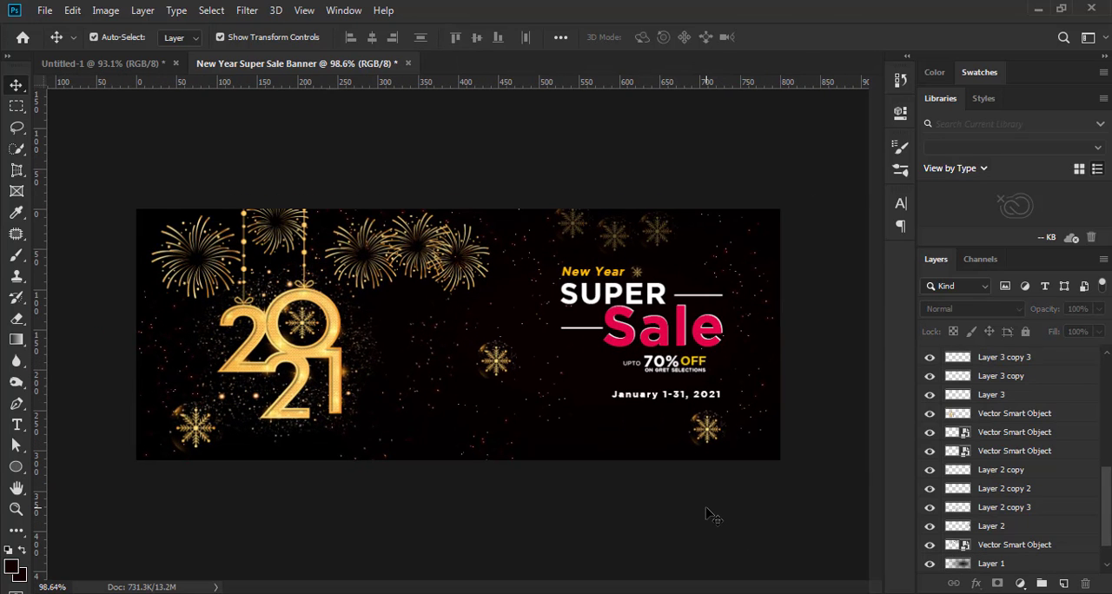
{"action": "scroll", "coordinate": [707, 509], "scroll_direction": "up", "scroll_amount": 4}
{"action": "scroll", "coordinate": [707, 509], "scroll_direction": "down", "scroll_amount": 3}
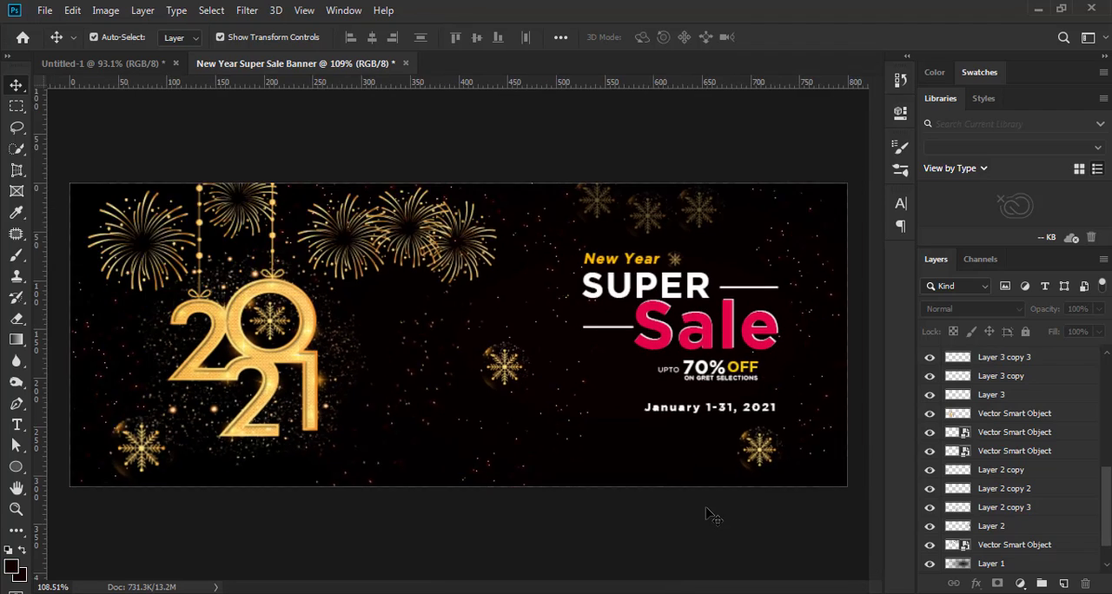
{"action": "key", "text": "ctrl+minus"}
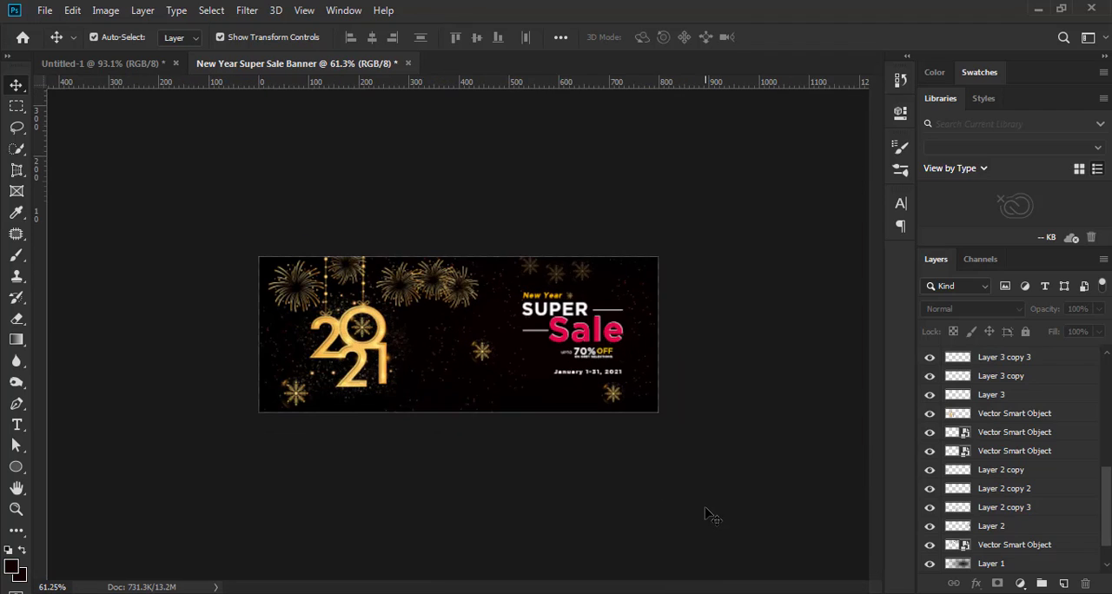
{"action": "key", "text": "ctrl+plus"}
{"action": "key", "text": "ctrl+plus"}
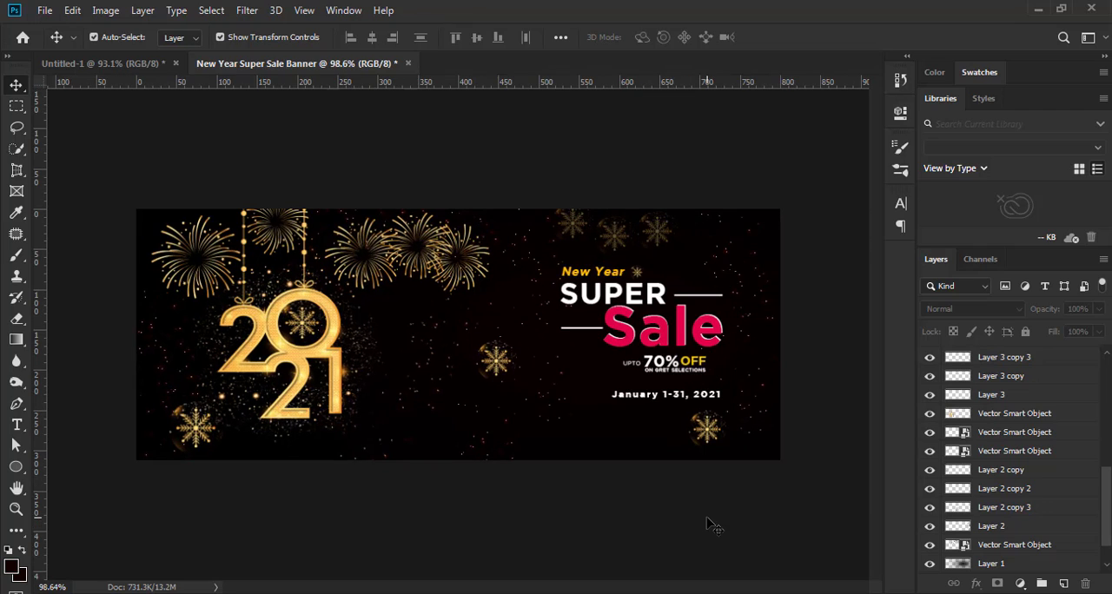
{"action": "key", "text": "ctrl+plus"}
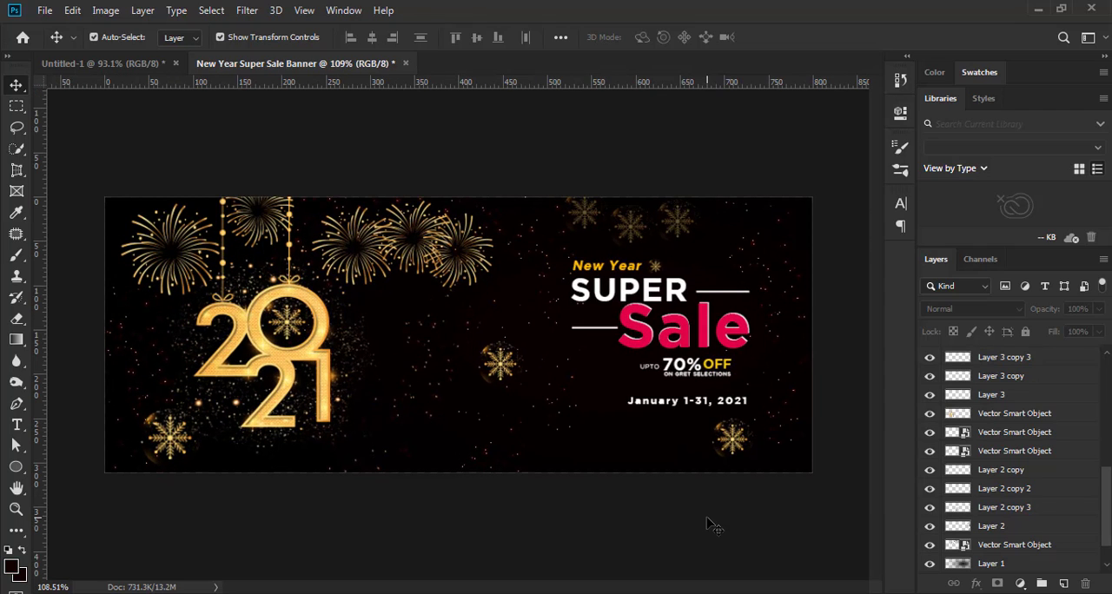
{"action": "key", "text": "ctrl+plus"}
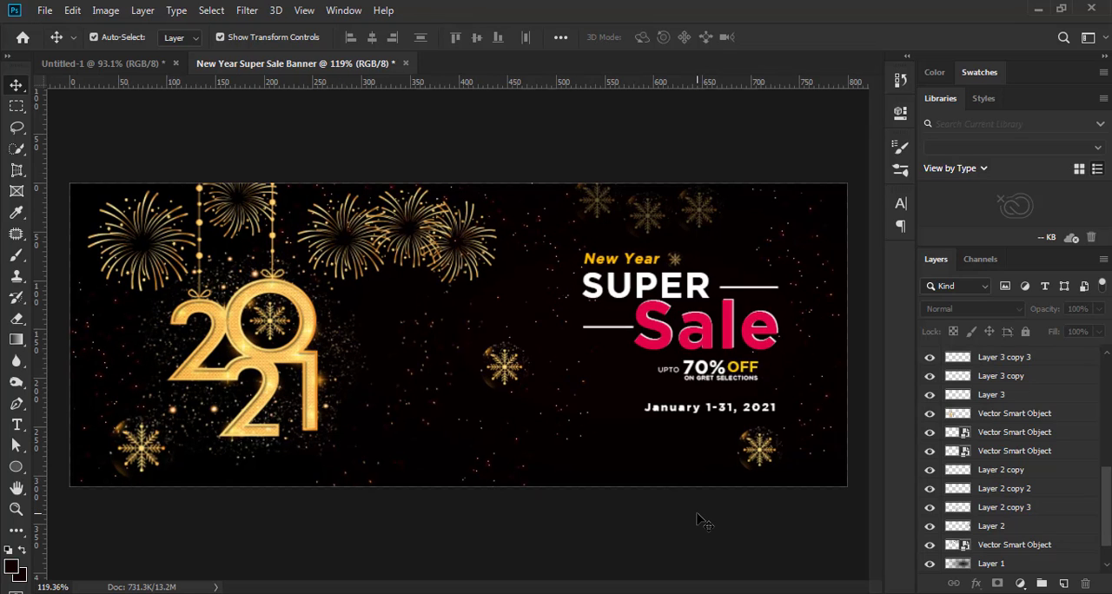
{"action": "key", "text": "ctrl+minus"}
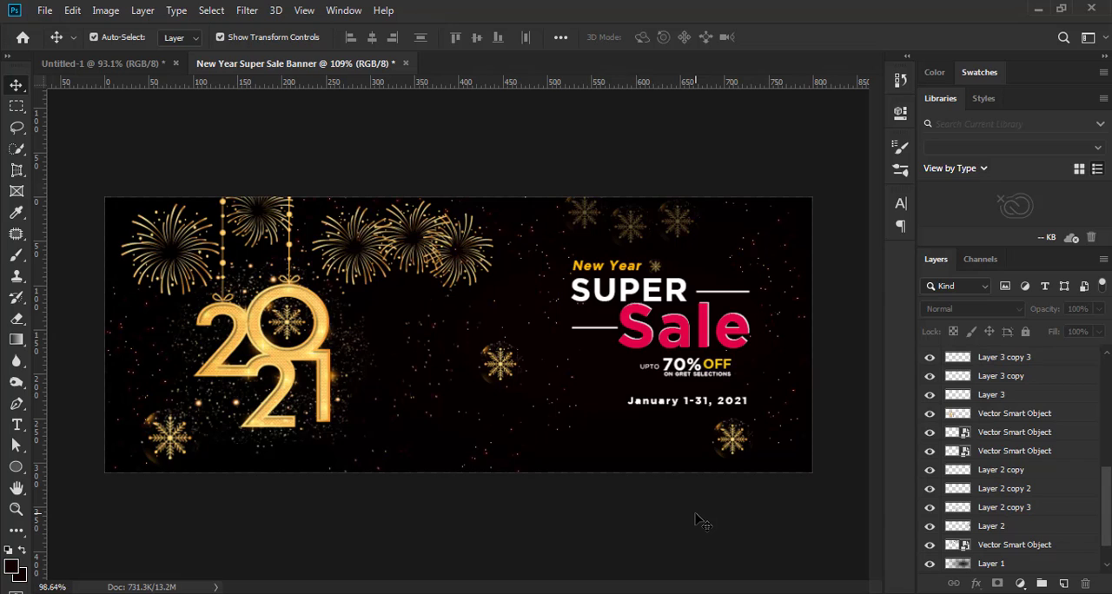
{"action": "key", "text": "ctrl+minus"}
{"action": "key", "text": "ctrl+plus"}
{"action": "key", "text": "ctrl+minus"}
Stamp all visible layers into a new merged layer above the topmost snowflake layer
{"action": "left_click_drag", "start_coordinate": [1105, 531], "coordinate": [1105, 376]}
{"action": "left_click", "coordinate": [1015, 358]}
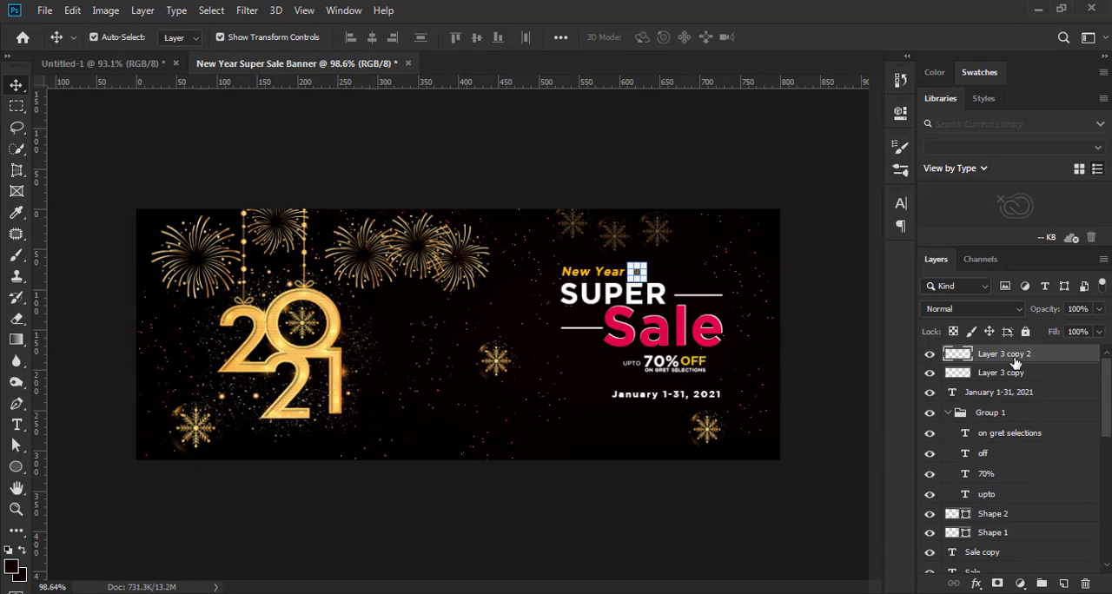
{"action": "left_click", "coordinate": [844, 415]}
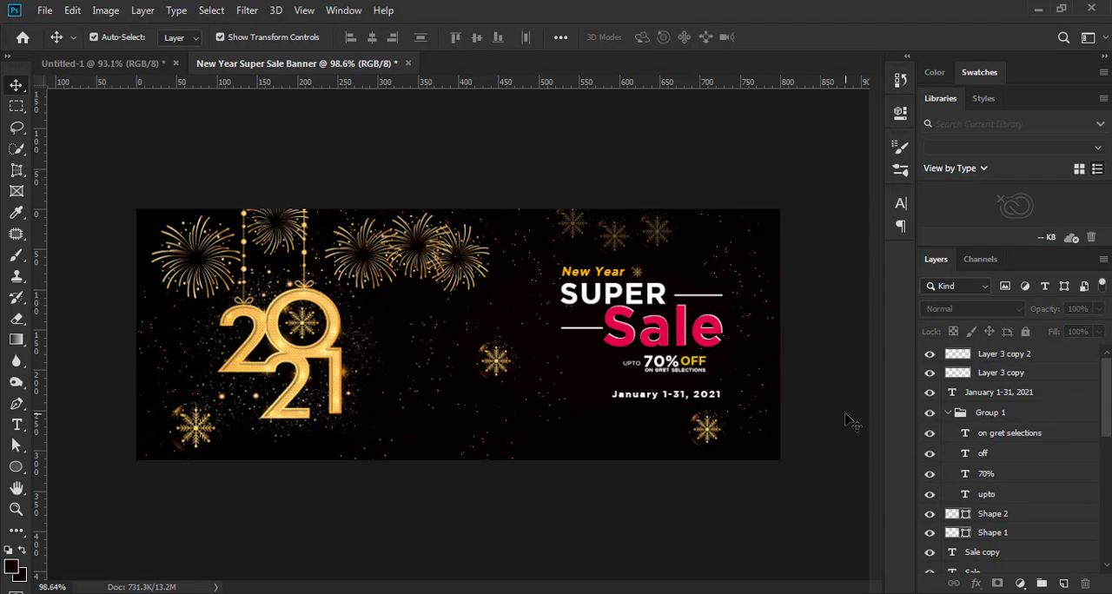
{"action": "left_click", "coordinate": [1011, 359]}
{"action": "key", "text": "ctrl+alt+shift+e"}
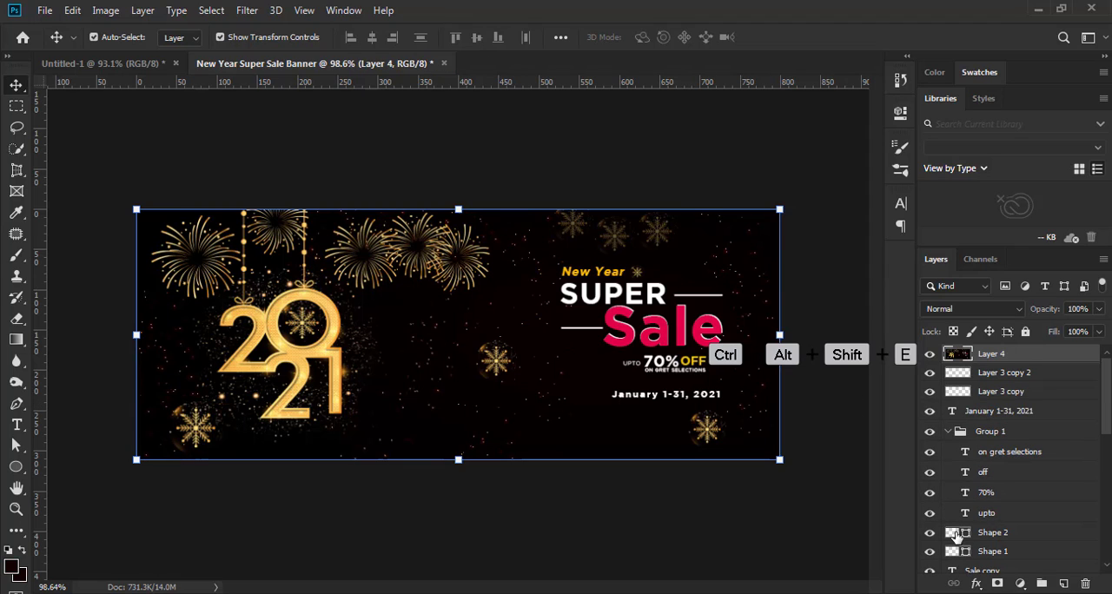
Open the Camera Raw filter on the merged layer and set Shadows to +7 and Highlights to -3
{"action": "left_click", "coordinate": [247, 10]}
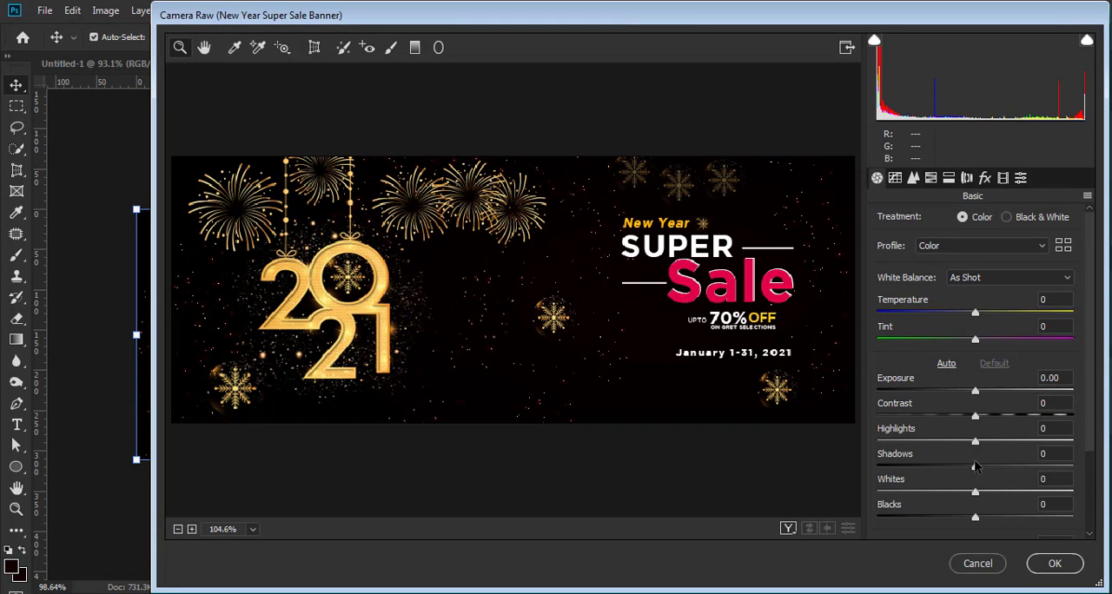
{"action": "mouse_move", "coordinate": [977, 469]}
{"action": "left_mouse_down"}
{"action": "mouse_move", "coordinate": [966, 470]}
{"action": "mouse_move", "coordinate": [1010, 470]}
{"action": "mouse_move", "coordinate": [952, 470]}
{"action": "mouse_move", "coordinate": [990, 470]}
{"action": "left_mouse_up"}
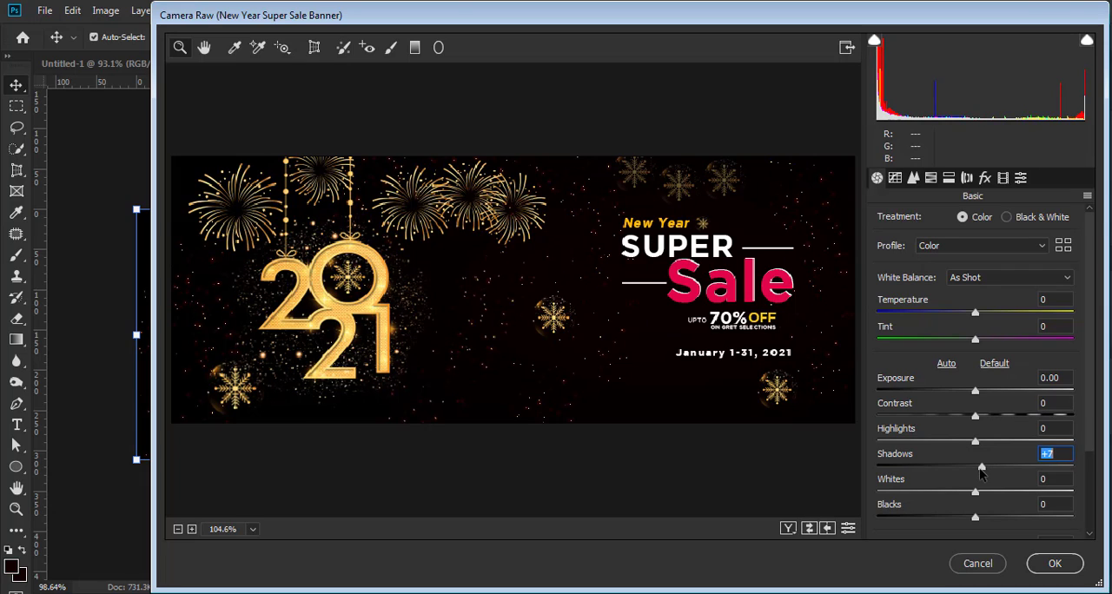
{"action": "mouse_move", "coordinate": [975, 443]}
{"action": "left_mouse_down"}
{"action": "mouse_move", "coordinate": [947, 446]}
{"action": "mouse_move", "coordinate": [962, 445]}
{"action": "left_mouse_up"}
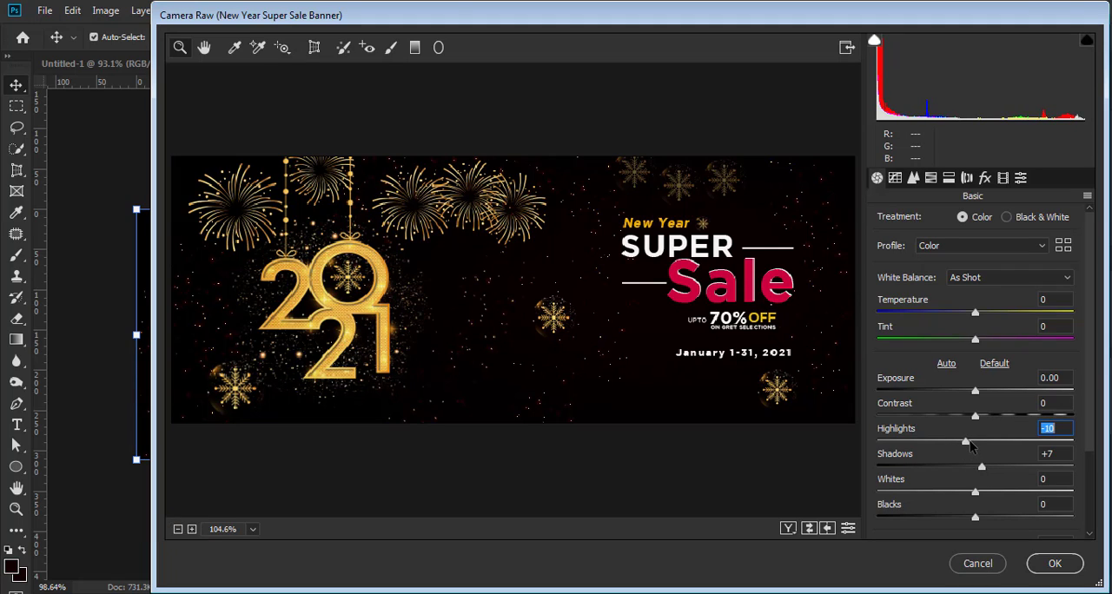
{"action": "mouse_move", "coordinate": [972, 445]}
{"action": "left_mouse_down"}
{"action": "mouse_move", "coordinate": [999, 449]}
{"action": "mouse_move", "coordinate": [973, 445]}
{"action": "left_mouse_up"}
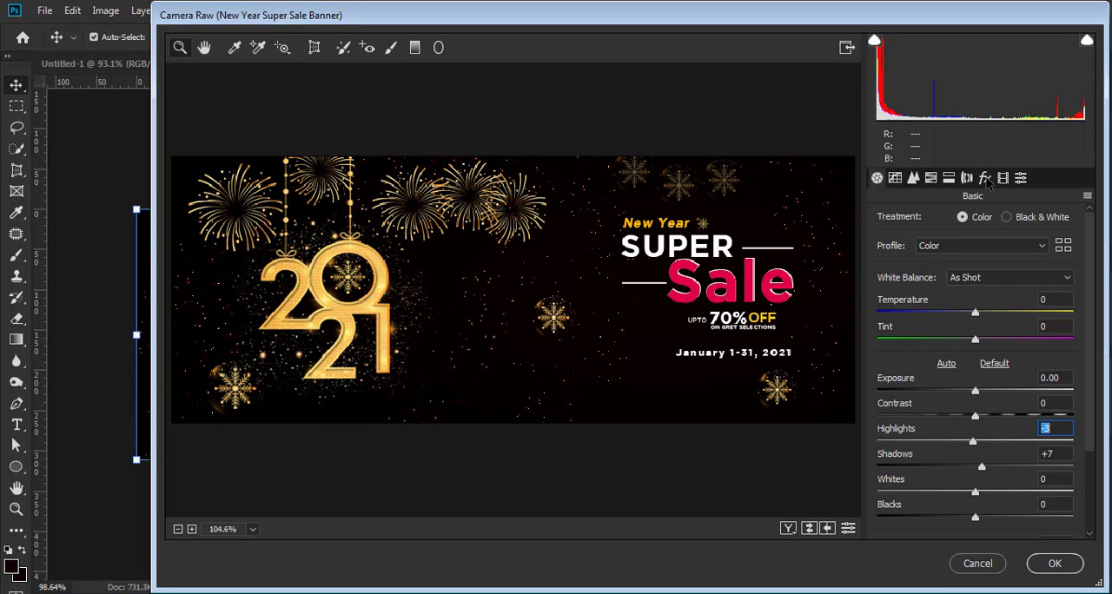
Set the post-crop vignetting amount to -8 and apply the Camera Raw filter
{"action": "left_click", "coordinate": [985, 177]}
{"action": "left_click_drag", "start_coordinate": [981, 391], "coordinate": [954, 396]}
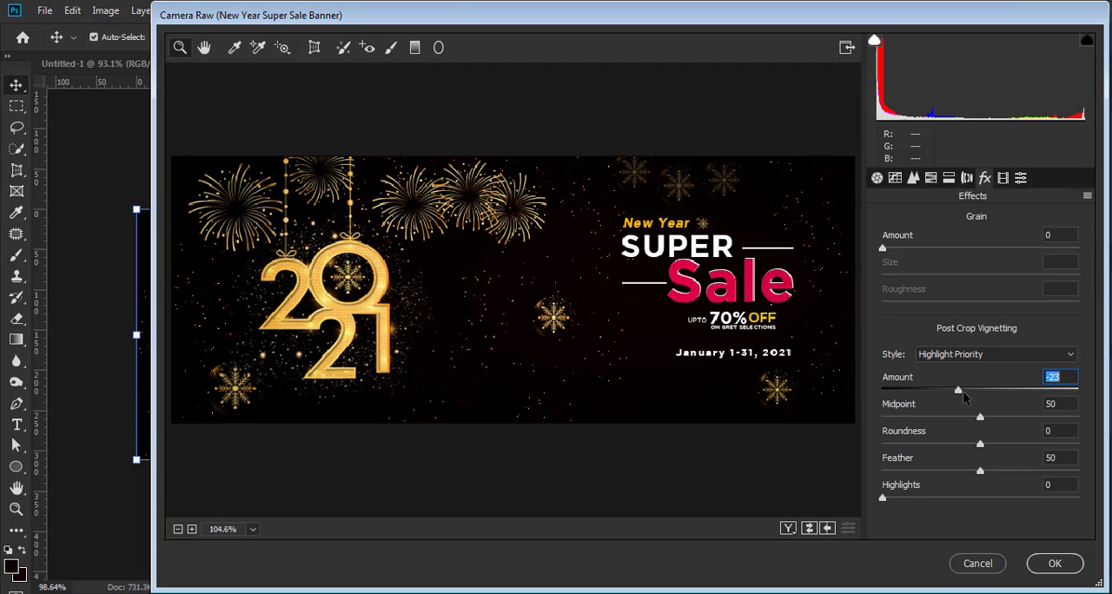
{"action": "left_click_drag", "start_coordinate": [954, 395], "coordinate": [974, 397]}
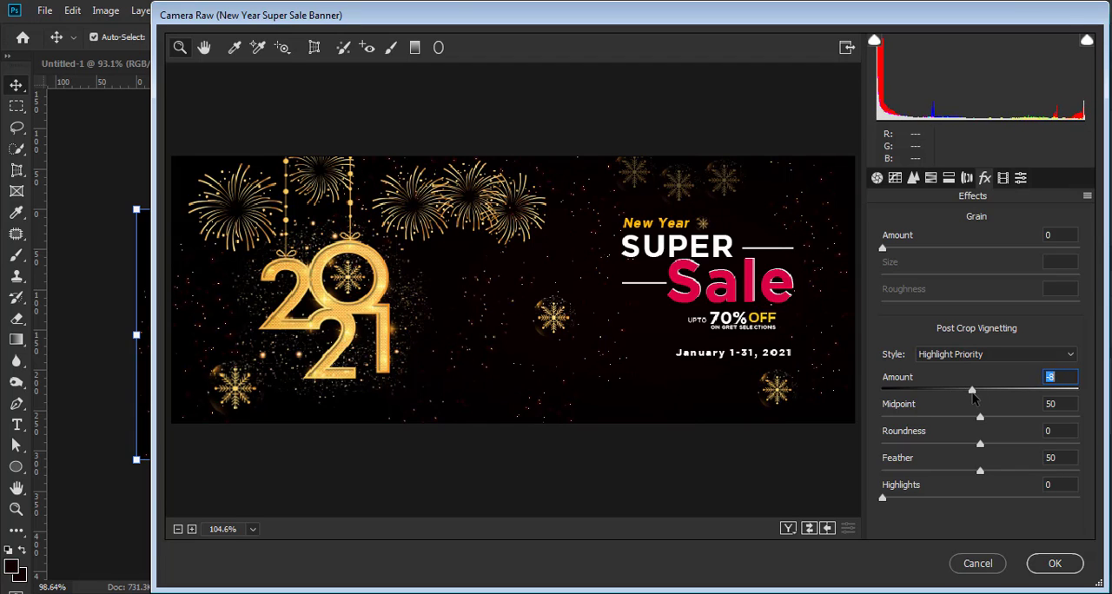
{"action": "left_click", "coordinate": [1054, 565]}
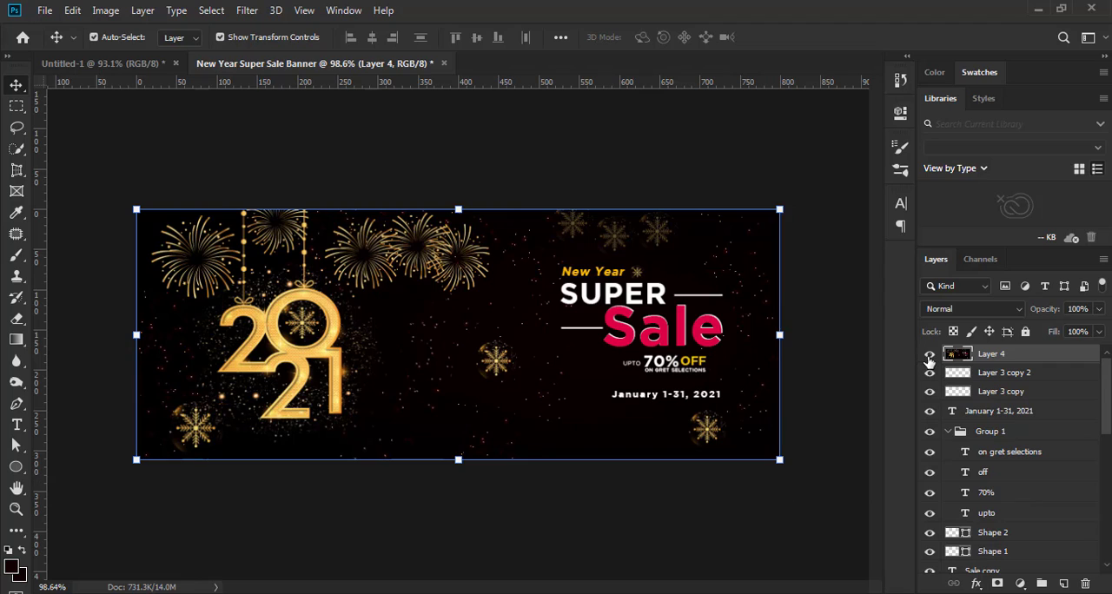
Compare the banner with and without the Camera Raw-adjusted merged layer, and examine the overall result
{"action": "left_click", "coordinate": [929, 356]}
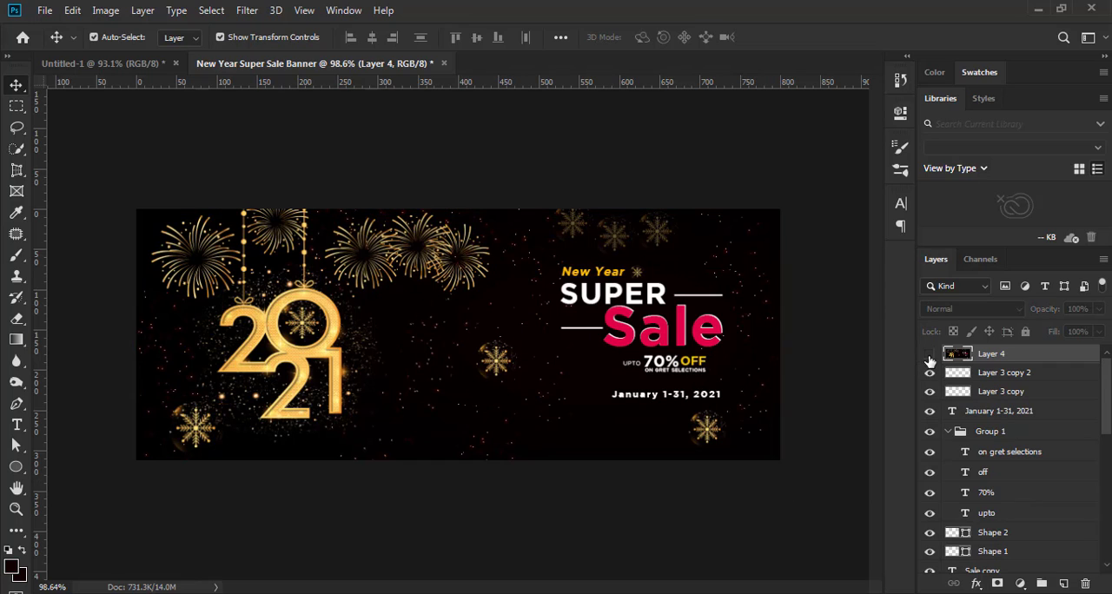
{"action": "left_click", "coordinate": [930, 357]}
{"action": "left_click", "coordinate": [930, 356]}
{"action": "left_click", "coordinate": [930, 357]}
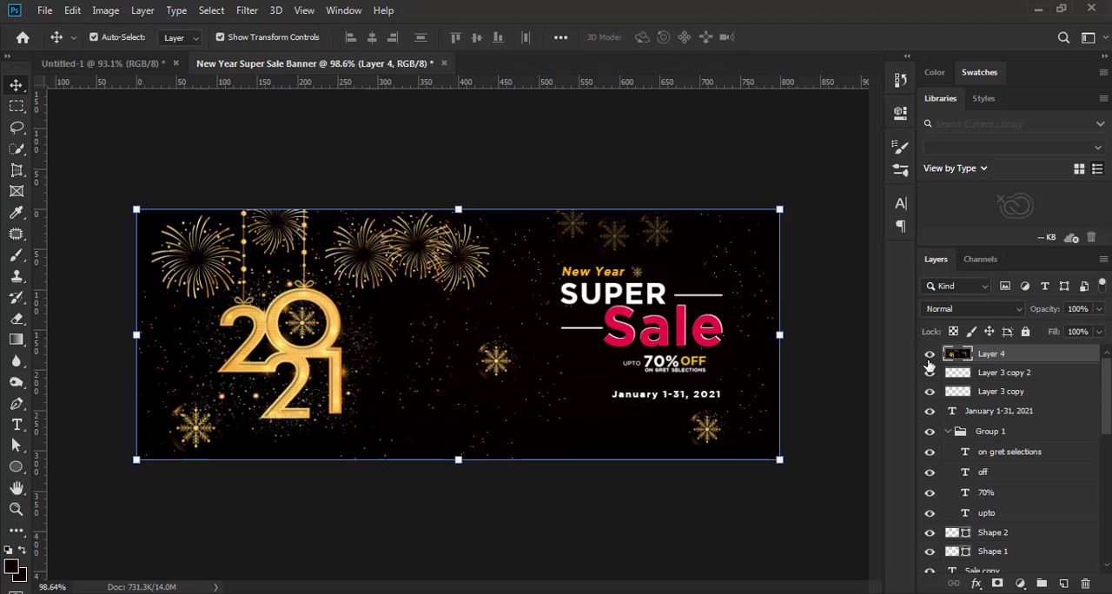
{"action": "left_click", "coordinate": [930, 356]}
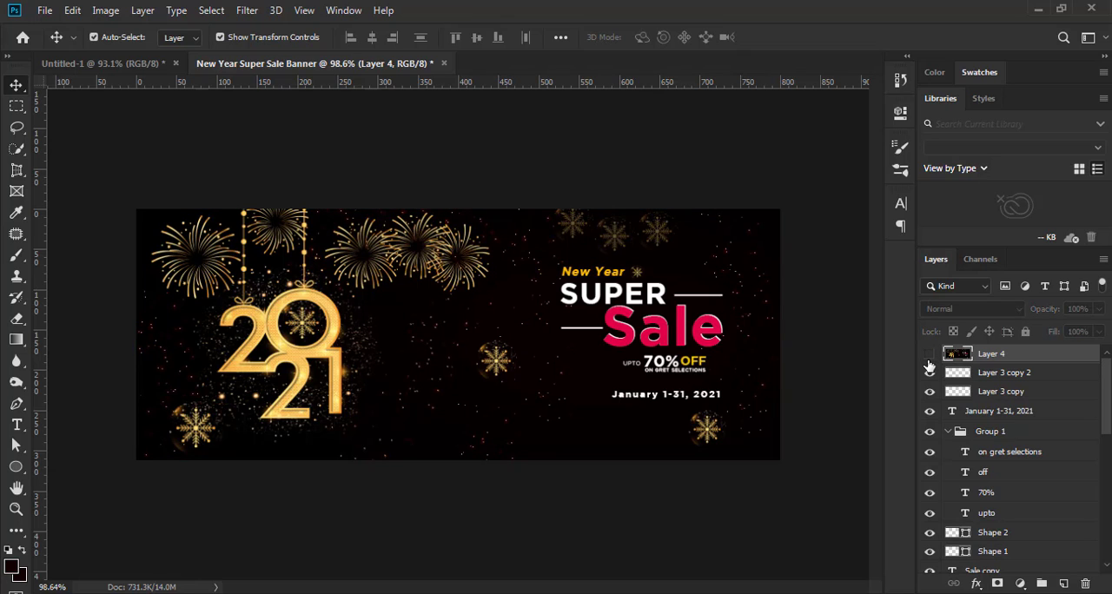
{"action": "left_click", "coordinate": [930, 356]}
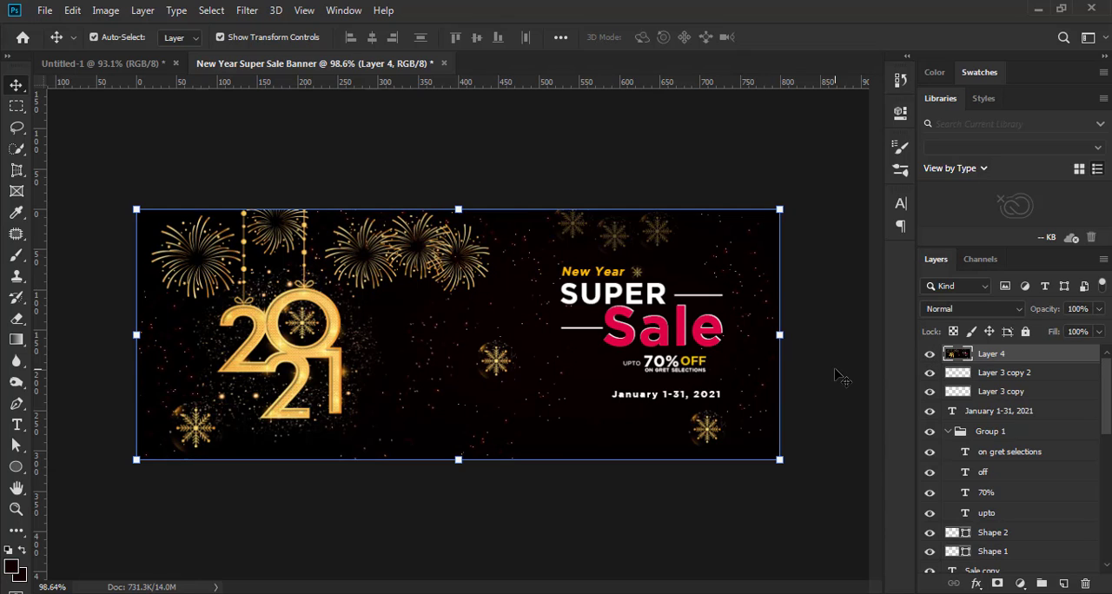
{"action": "left_click", "coordinate": [832, 400]}
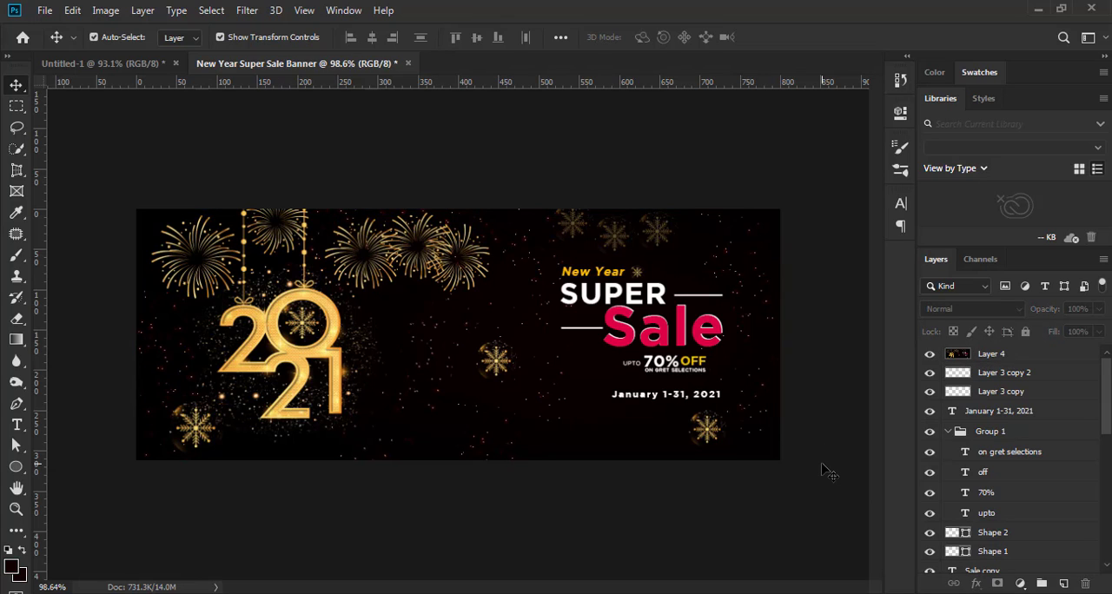
{"action": "left_click", "coordinate": [930, 356]}
{"action": "scroll", "coordinate": [710, 500], "scroll_direction": "down", "scroll_amount": 5}
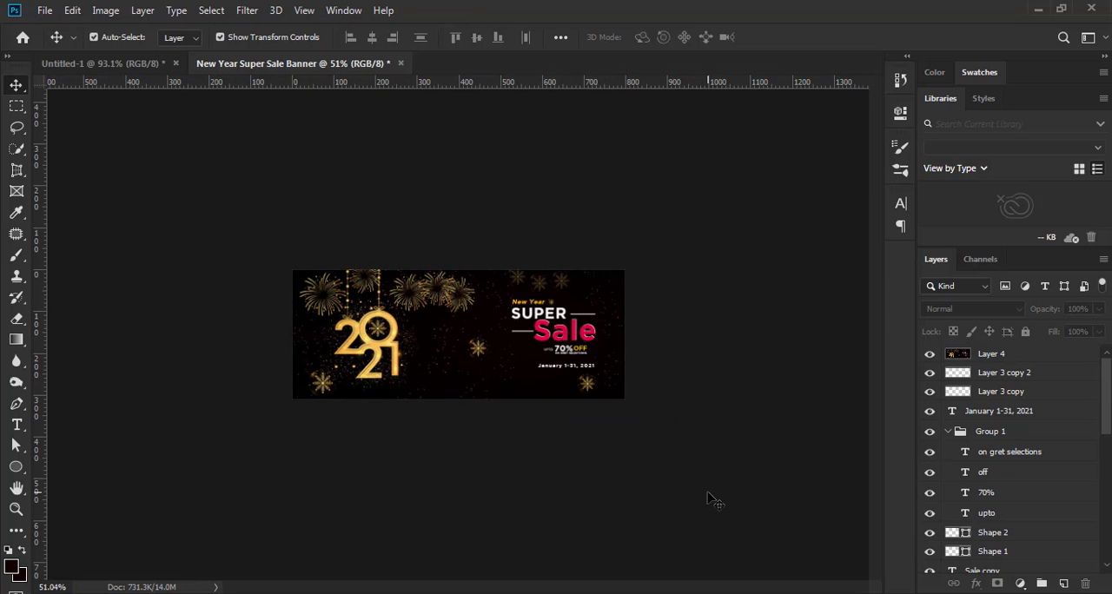
{"action": "scroll", "coordinate": [711, 500], "scroll_direction": "up", "scroll_amount": 2}
{"action": "scroll", "coordinate": [739, 483], "scroll_direction": "up", "scroll_amount": 1}
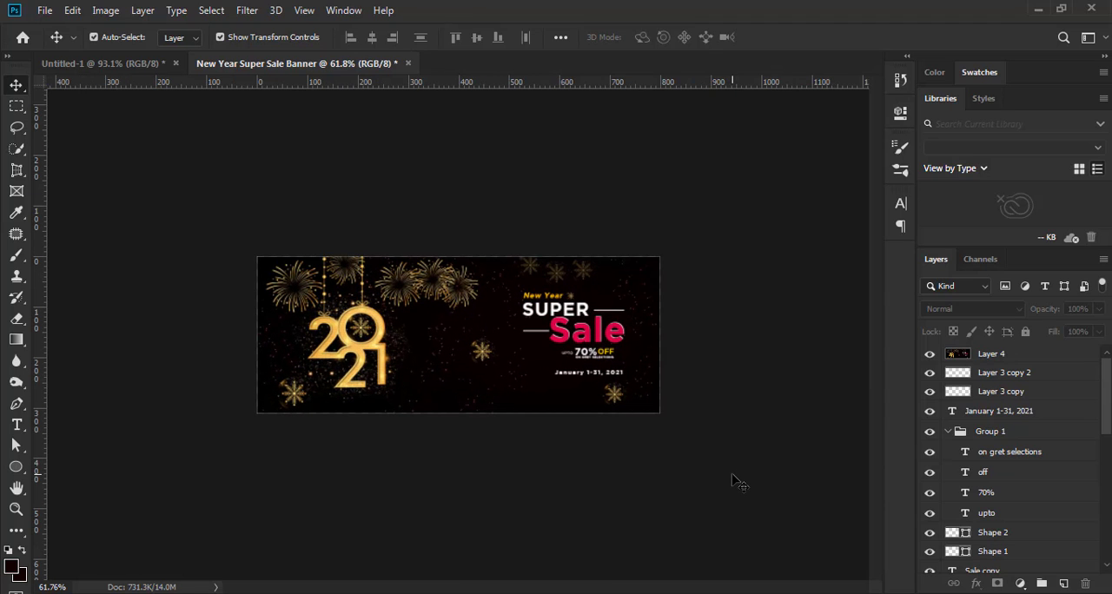
{"action": "scroll", "coordinate": [737, 484], "scroll_direction": "up", "scroll_amount": 2}
{"action": "scroll", "coordinate": [737, 484], "scroll_direction": "up", "scroll_amount": 2}
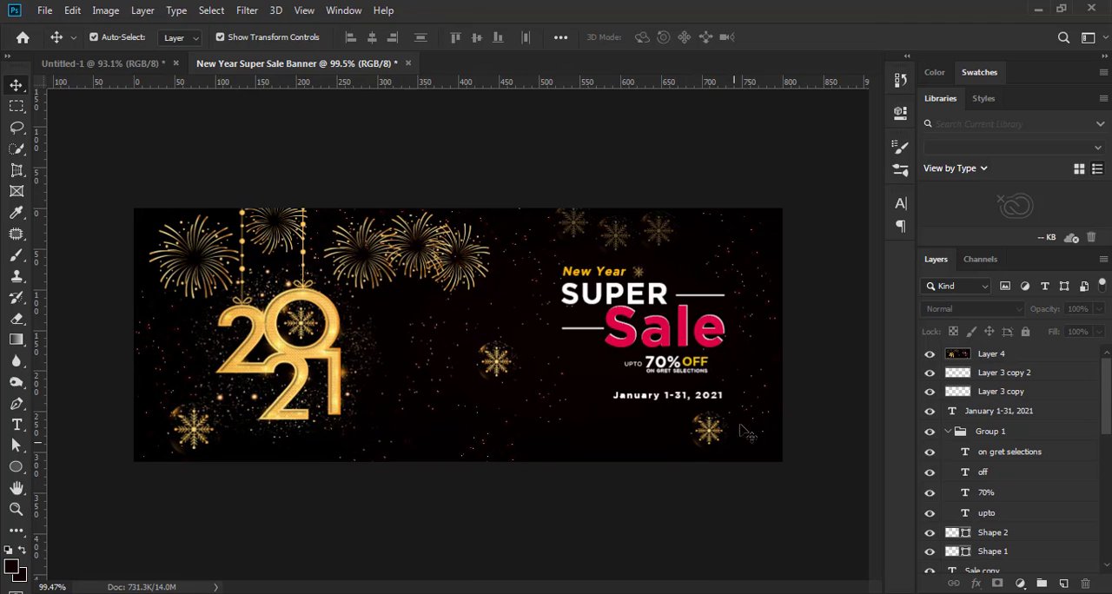
Add an inside Stroke effect to the merged layer and set its colour to gold f6b751, sampled from the 2021 ornament
{"action": "left_click", "coordinate": [994, 358]}
{"action": "left_click", "coordinate": [976, 583]}
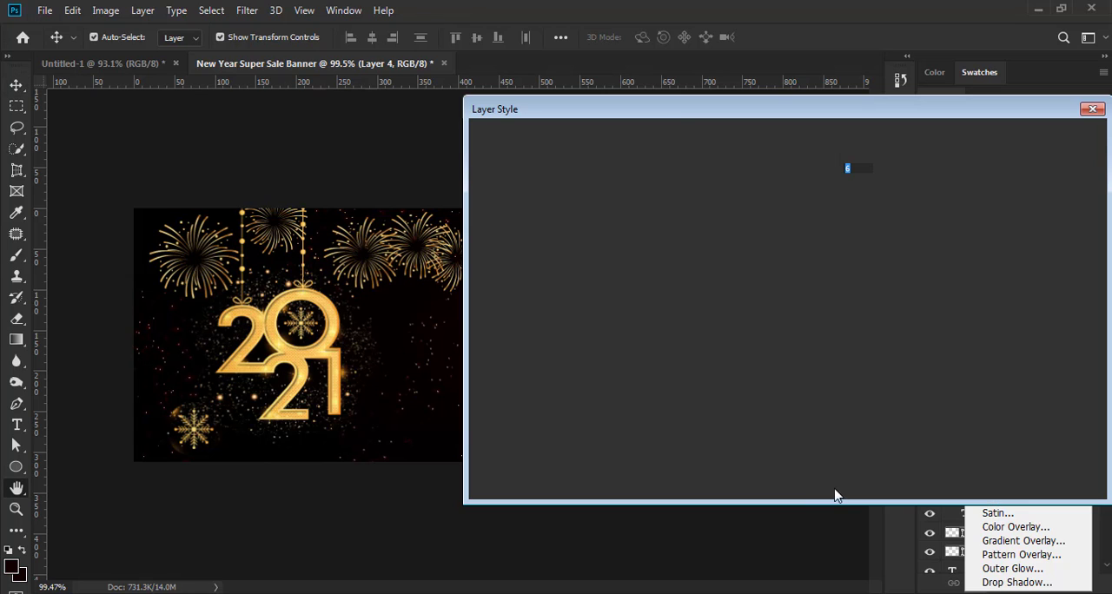
{"action": "mouse_move", "coordinate": [661, 119]}
{"action": "left_mouse_down"}
{"action": "mouse_move", "coordinate": [909, 124]}
{"action": "mouse_move", "coordinate": [818, 128]}
{"action": "left_mouse_up"}
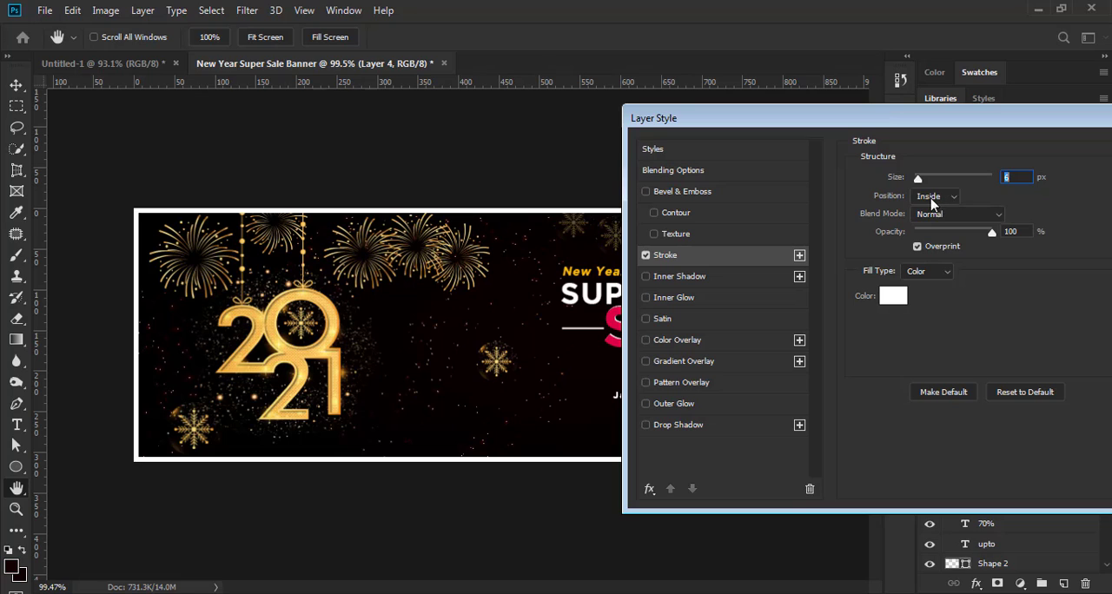
{"action": "left_click", "coordinate": [895, 297]}
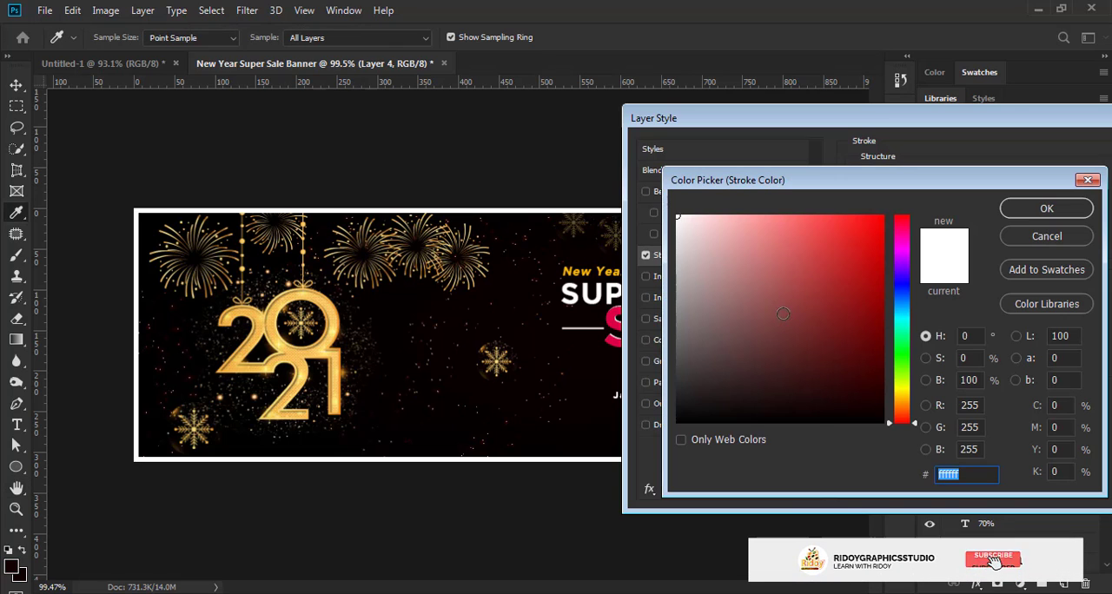
{"action": "left_click", "coordinate": [333, 329]}
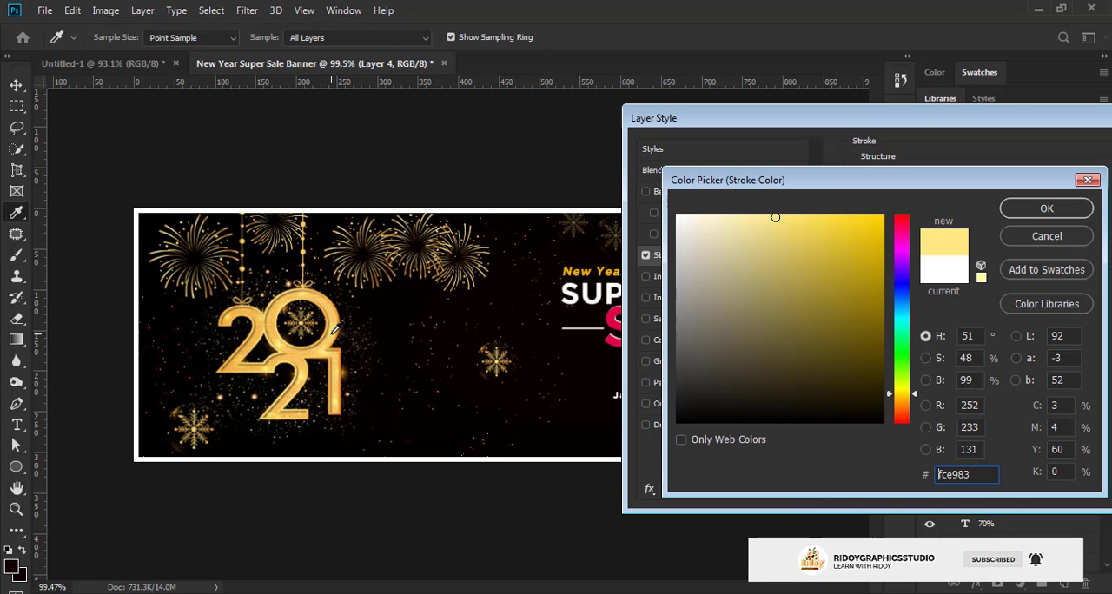
{"action": "left_click", "coordinate": [292, 289]}
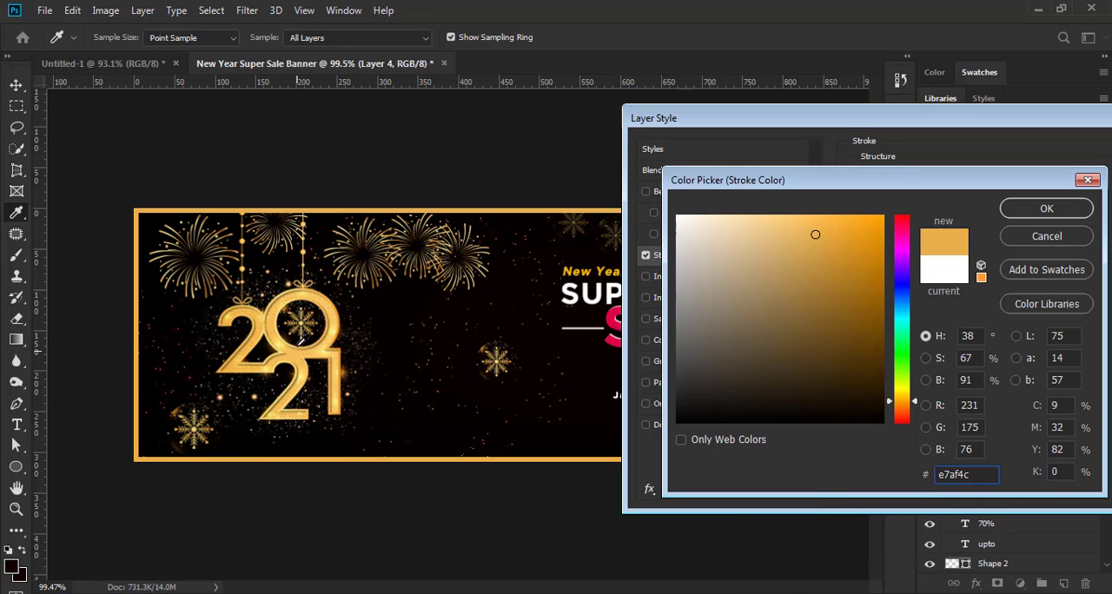
{"action": "left_click", "coordinate": [333, 329]}
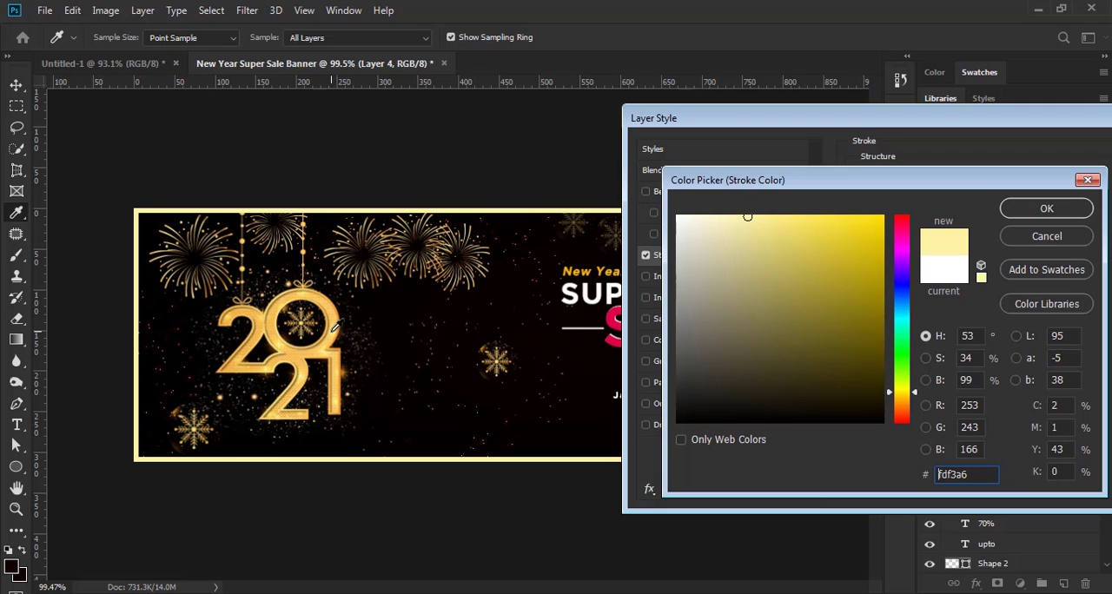
{"action": "left_click", "coordinate": [333, 322]}
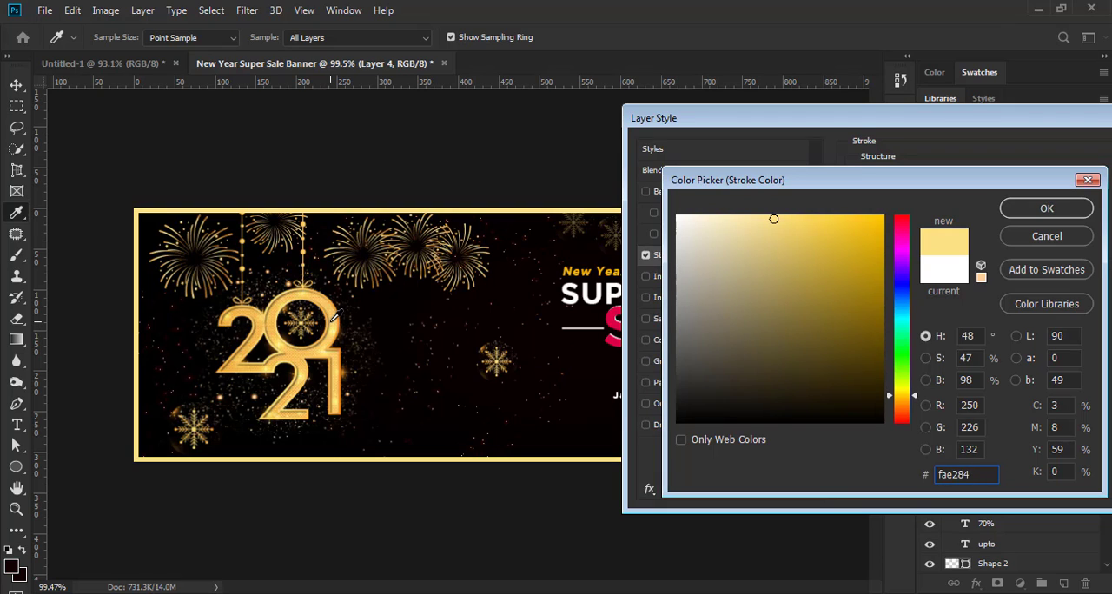
{"action": "left_click", "coordinate": [335, 309]}
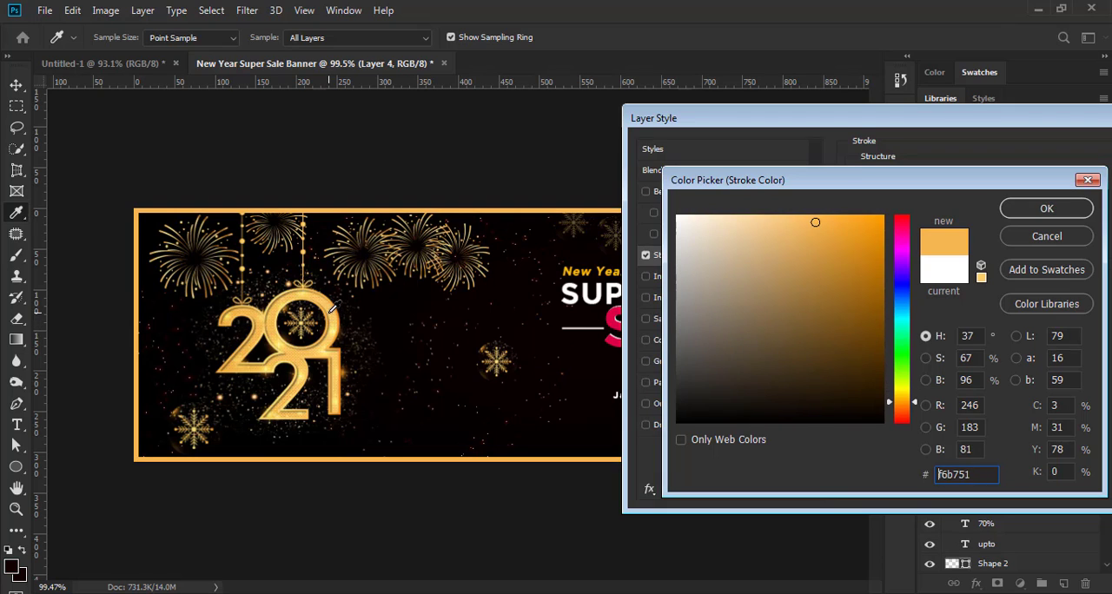
{"action": "left_click", "coordinate": [1044, 212]}
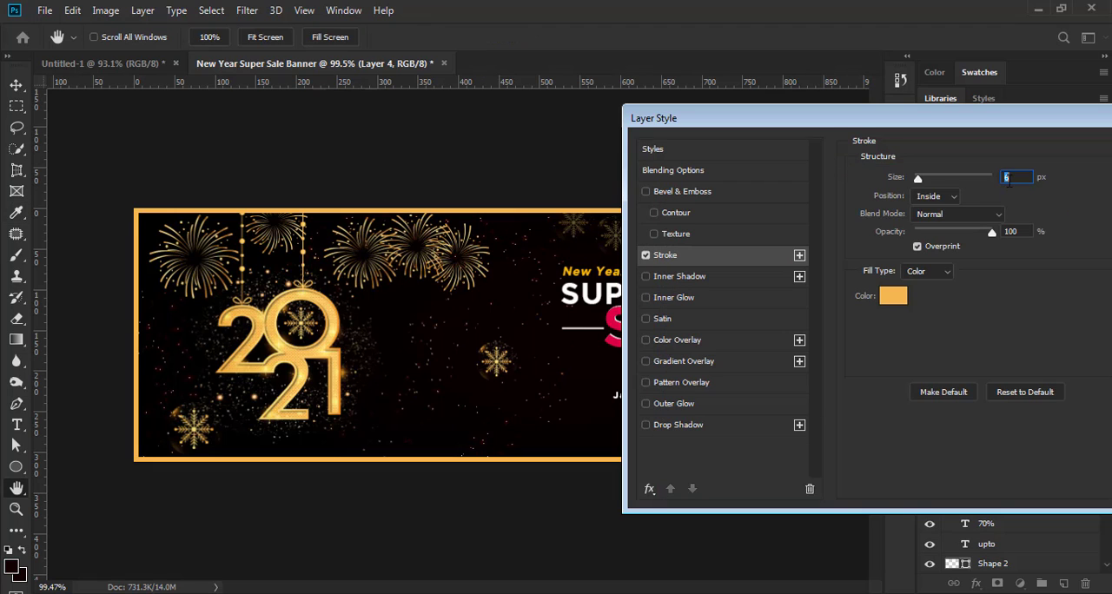
Try thinner border strokes down to 4 px, set the stroke size to 6 px and apply the layer style
{"action": "key", "text": "Down"}
{"action": "key", "text": "Down"}
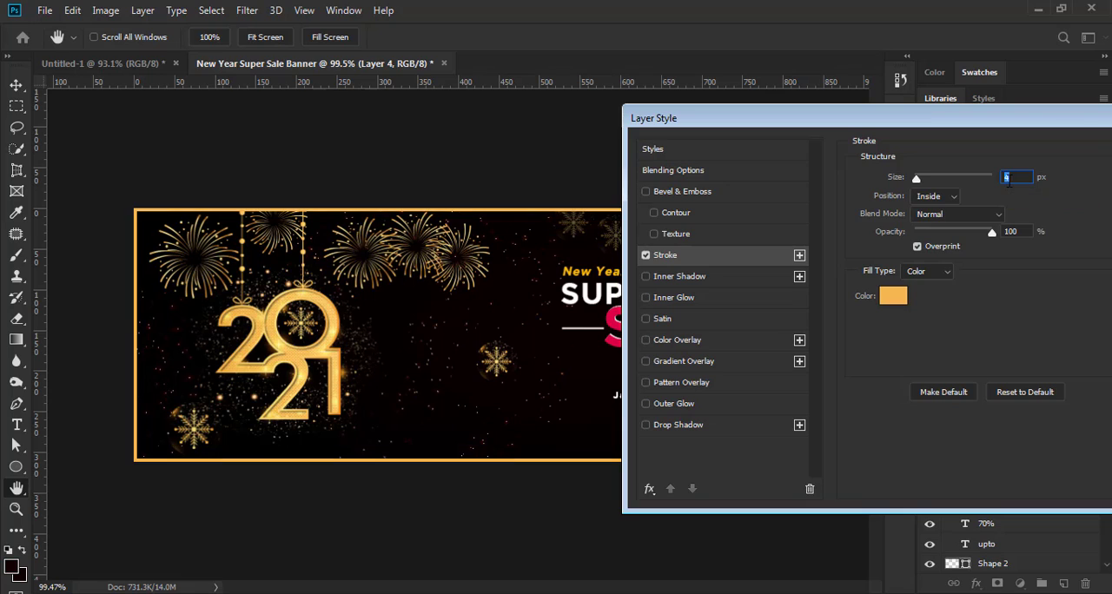
{"action": "key", "text": "Up"}
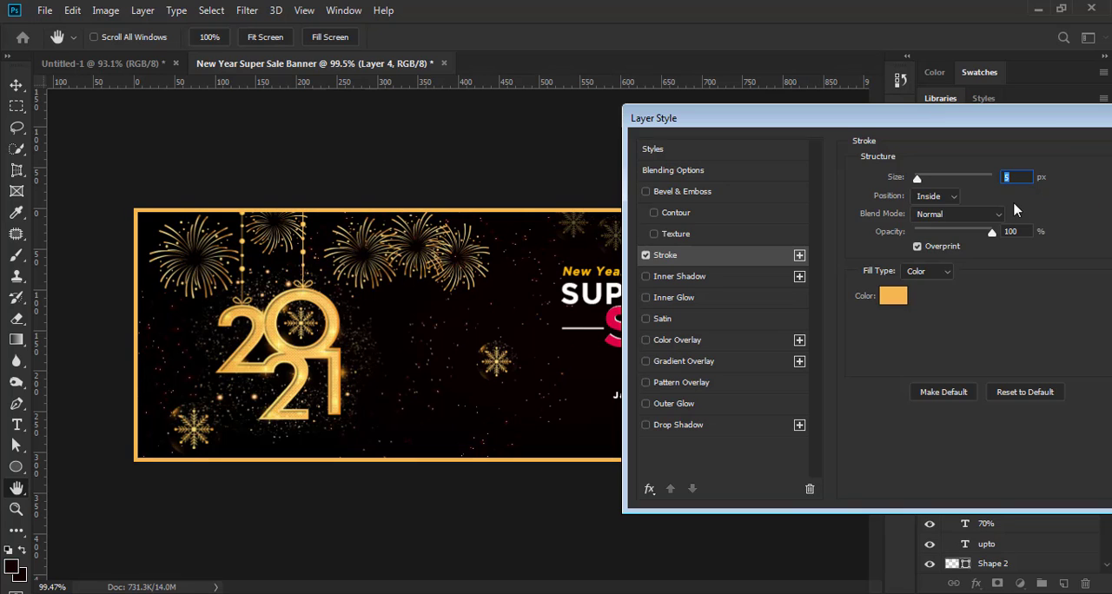
{"action": "key", "text": "Up"}
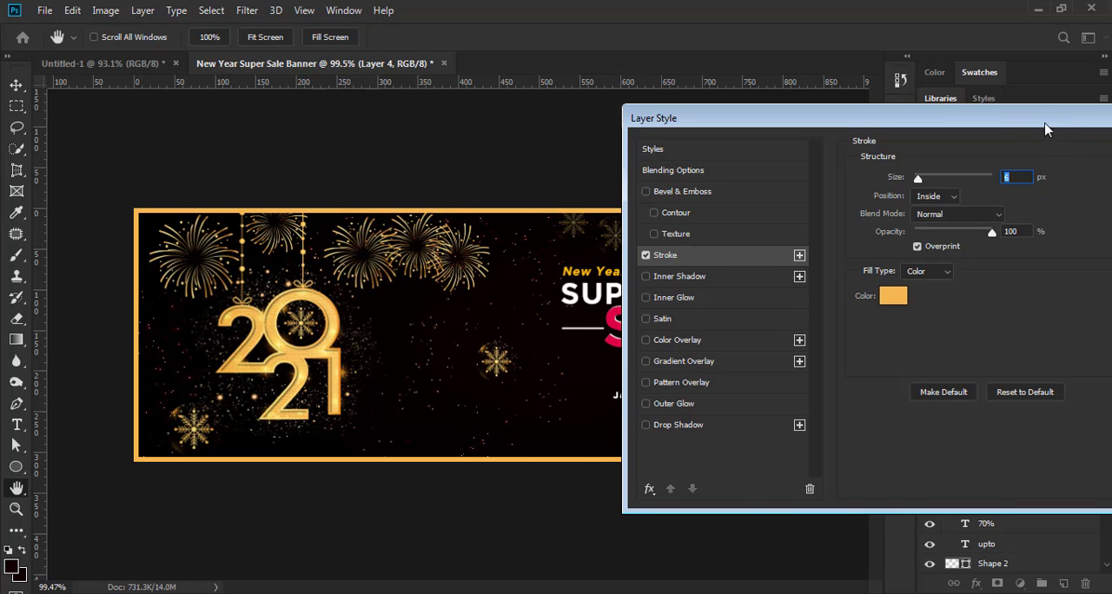
{"action": "left_click_drag", "start_coordinate": [1047, 129], "coordinate": [905, 137]}
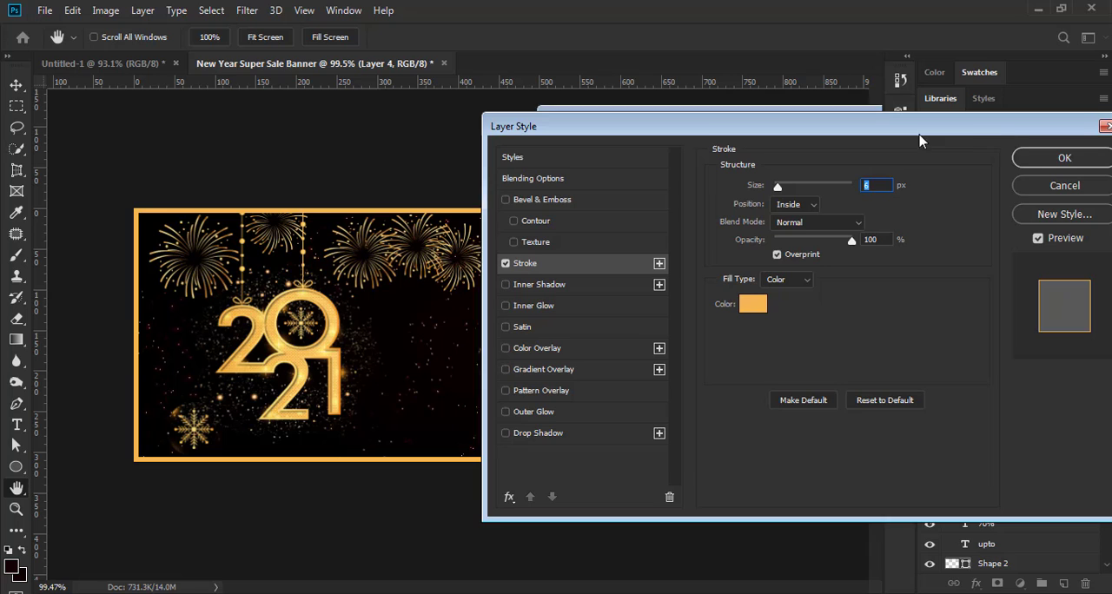
{"action": "left_click", "coordinate": [1052, 161]}
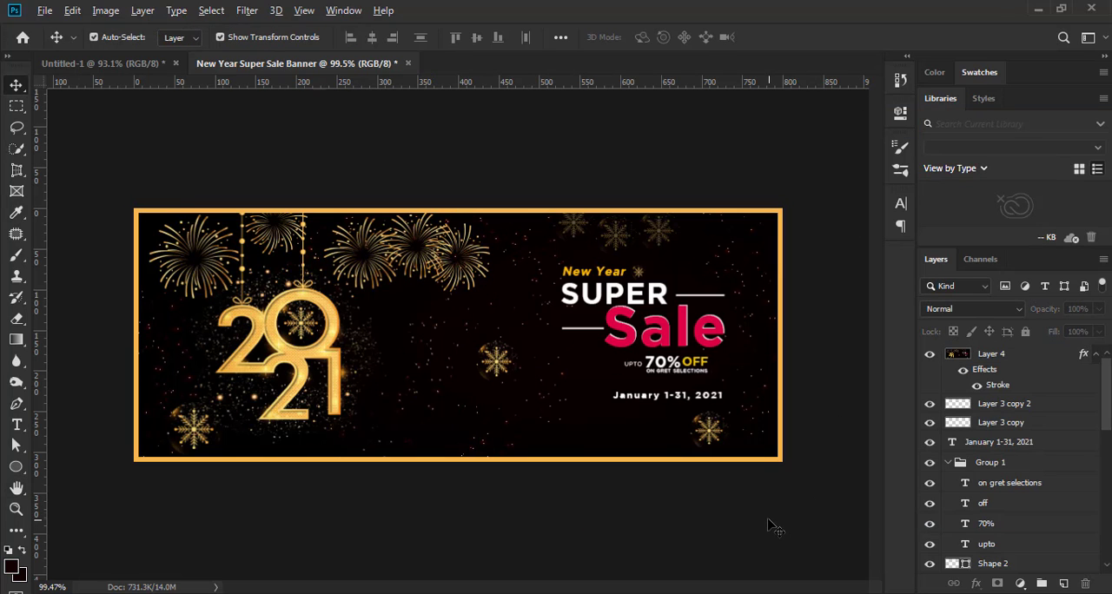
{"action": "scroll", "coordinate": [769, 527], "scroll_direction": "down", "scroll_amount": 5}
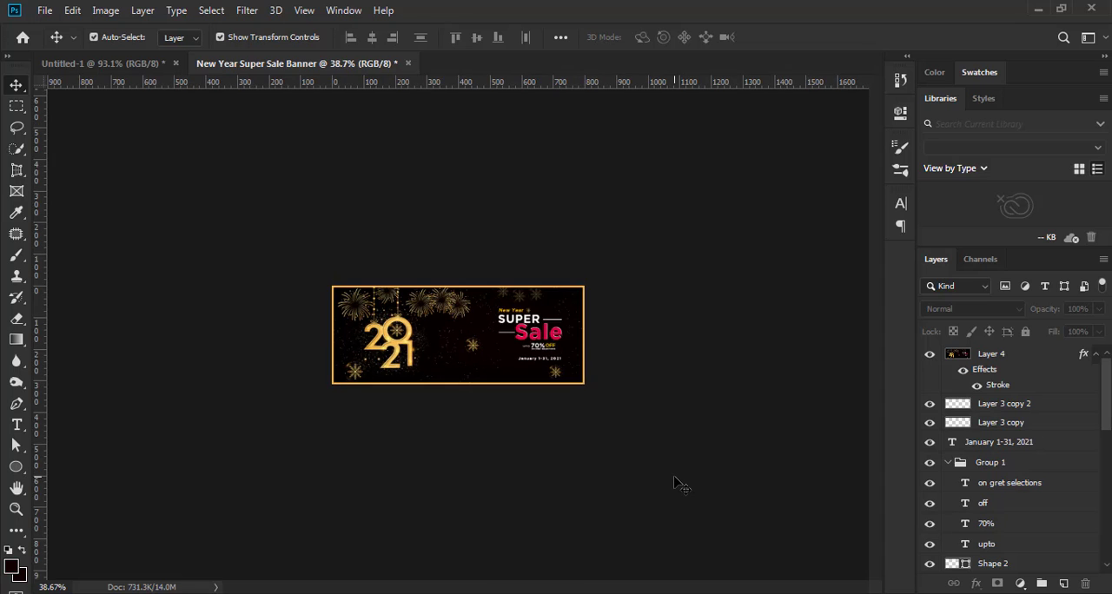
{"action": "scroll", "coordinate": [675, 477], "scroll_direction": "up", "scroll_amount": 4}
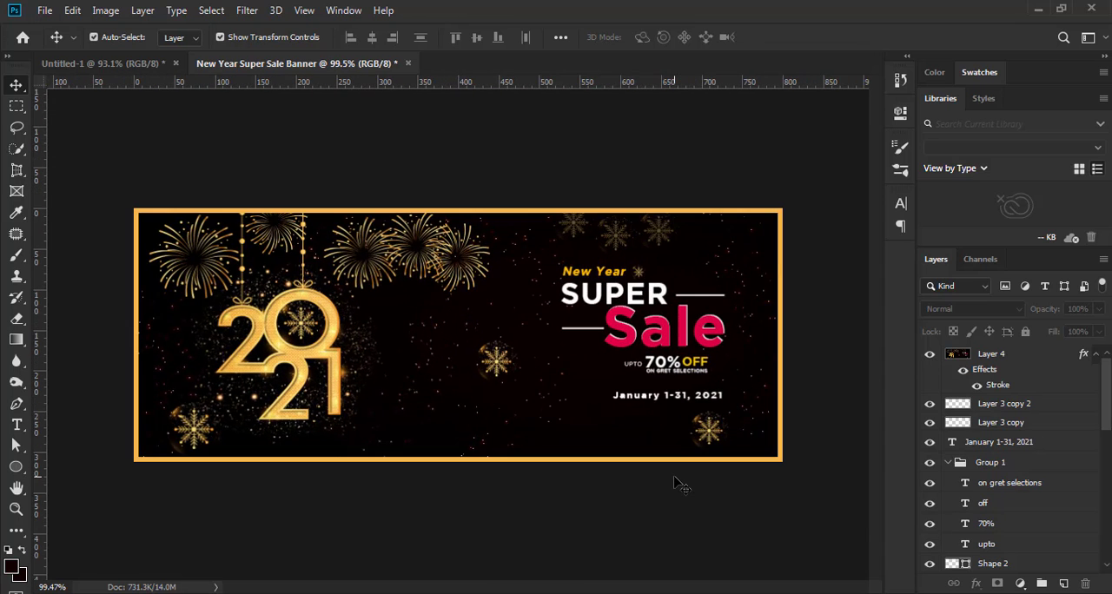